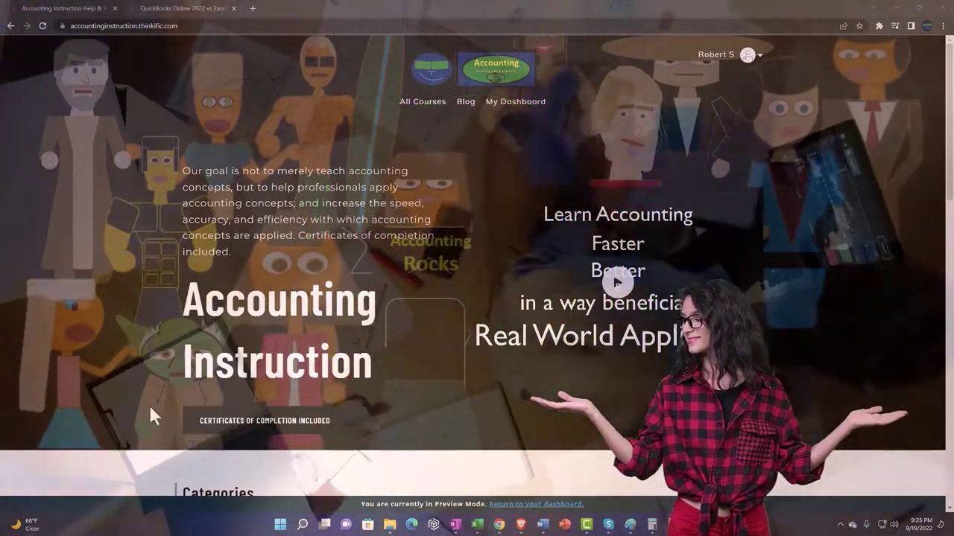
- Open the QuickBooks Online 2022 vs Excel course and expand its OneNote - Getting Started 2022 section
{"action": "scroll", "coordinate": [131, 414], "scroll_direction": "down", "scroll_amount": 6}
{"action": "scroll", "coordinate": [131, 406], "scroll_direction": "down", "scroll_amount": 1}
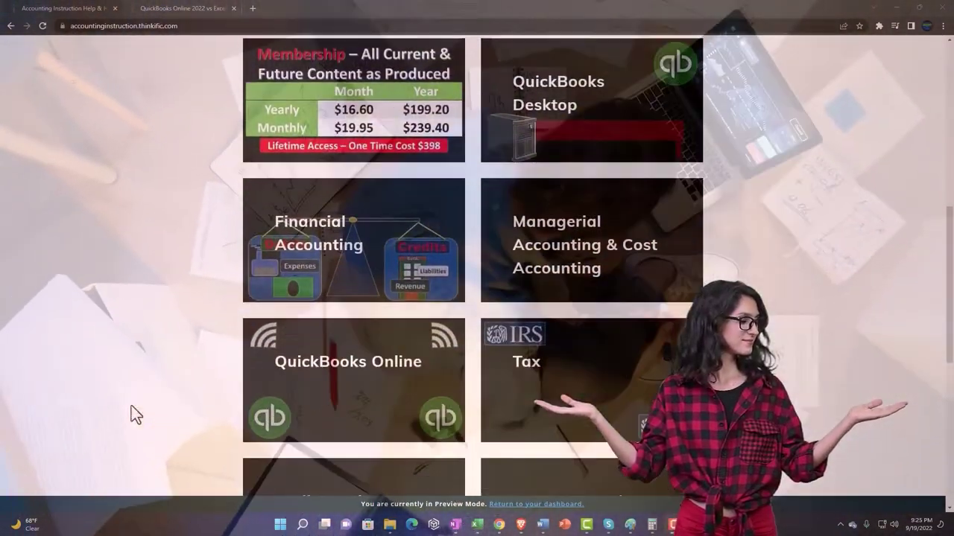
{"action": "scroll", "coordinate": [131, 407], "scroll_direction": "down", "scroll_amount": 2}
{"action": "scroll", "coordinate": [131, 407], "scroll_direction": "down", "scroll_amount": 3}
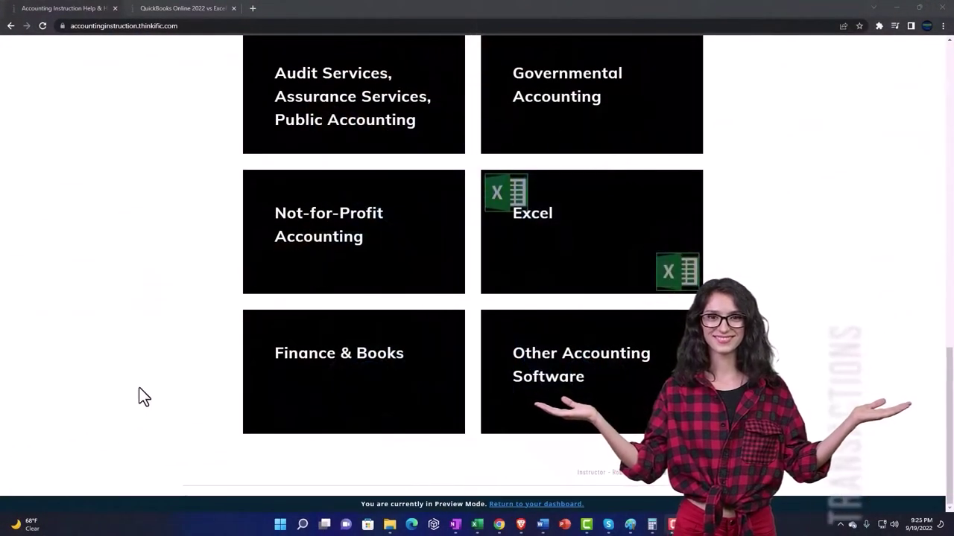
{"action": "left_click", "coordinate": [170, 8]}
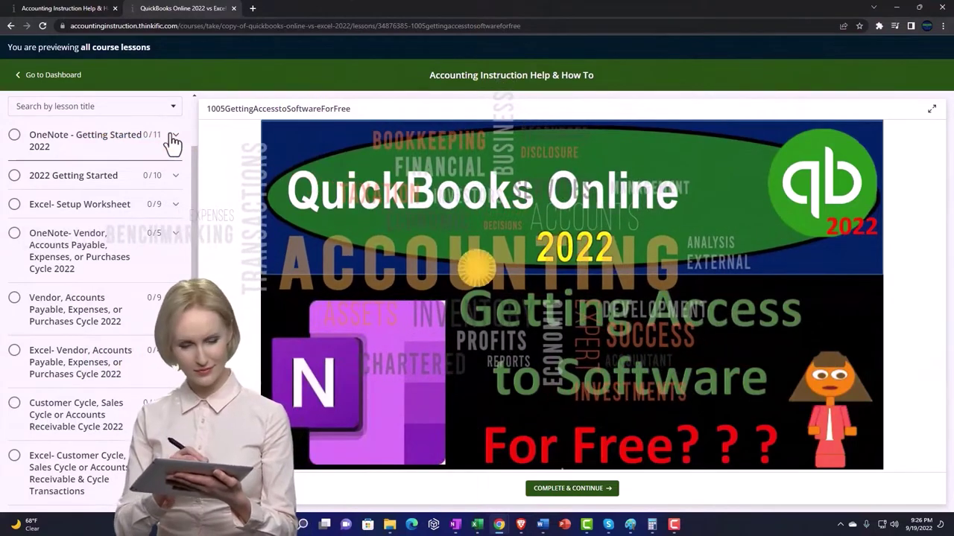
{"action": "left_click", "coordinate": [171, 139]}
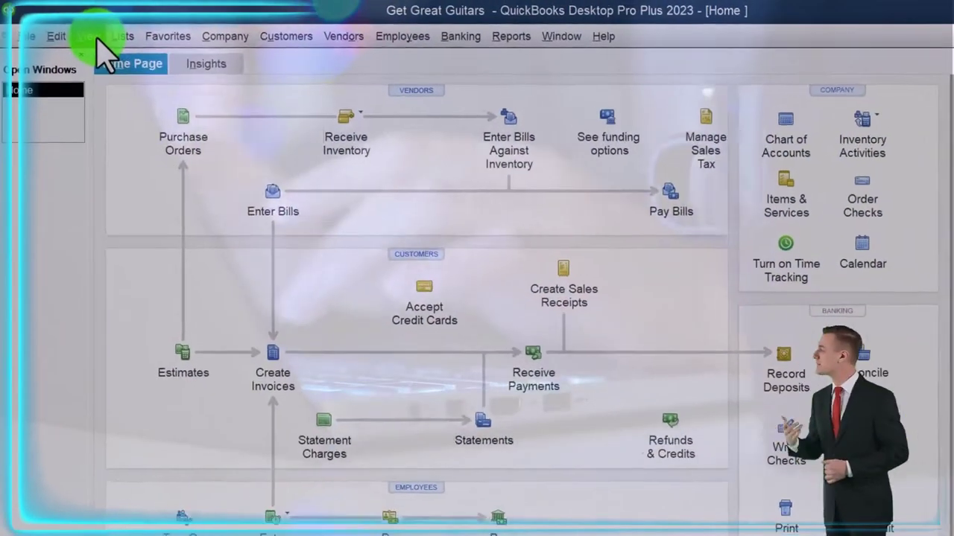
- Open the standard Profit & Loss report from the Company & Financial reports
{"action": "left_click", "coordinate": [74, 30]}
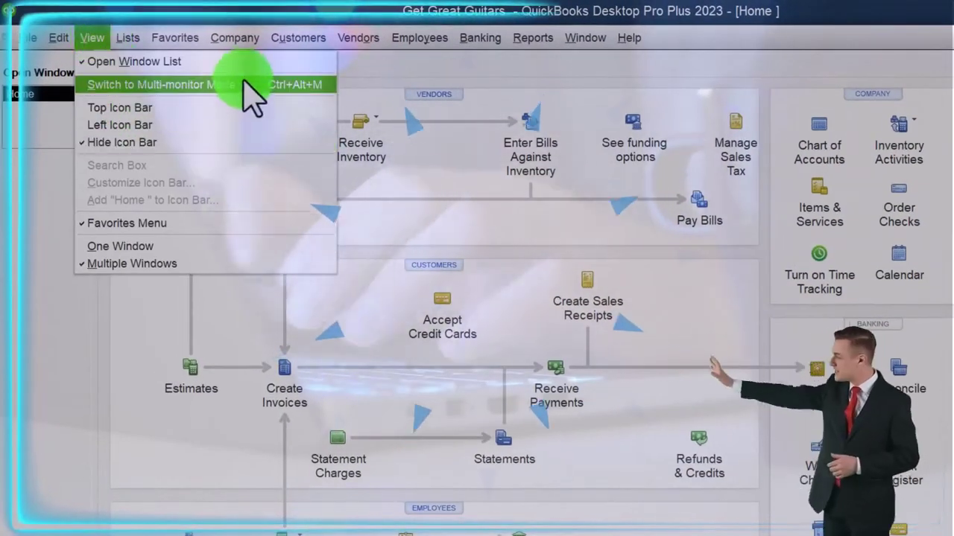
{"action": "left_click", "coordinate": [25, 199]}
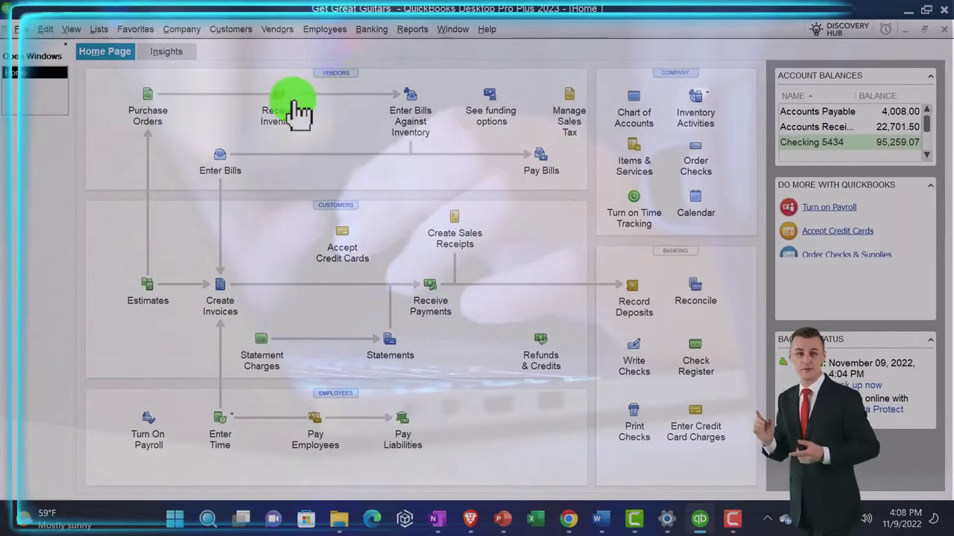
{"action": "left_click", "coordinate": [416, 31]}
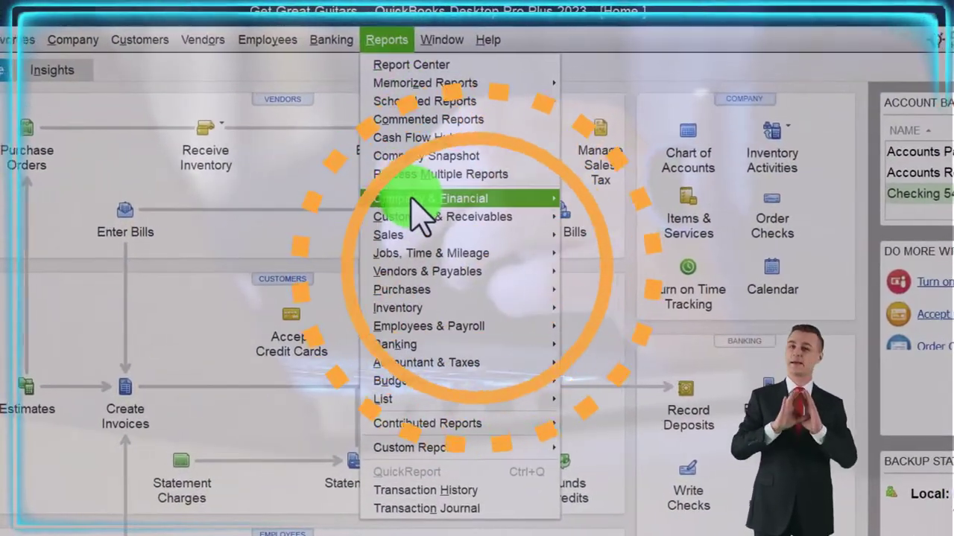
{"action": "mouse_move", "coordinate": [462, 203]}
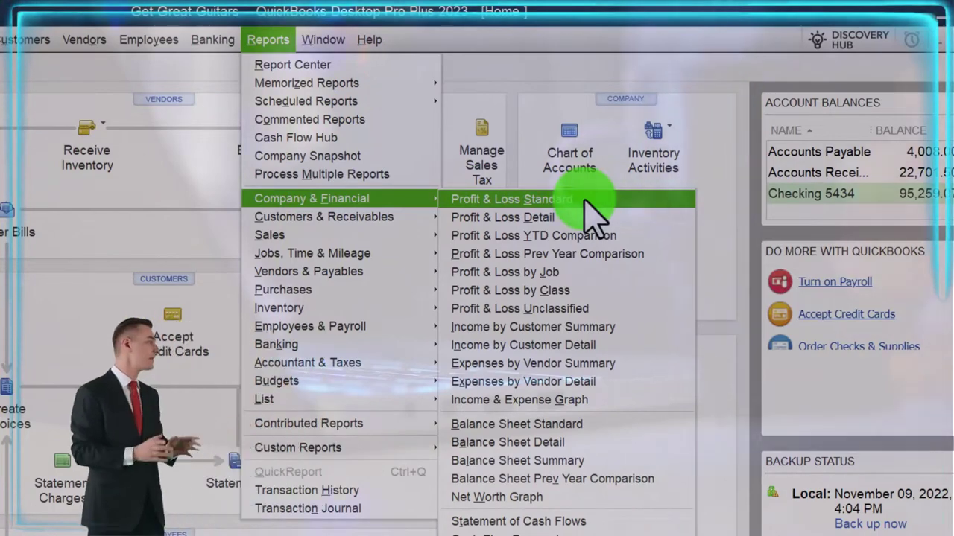
{"action": "left_click", "coordinate": [584, 199]}
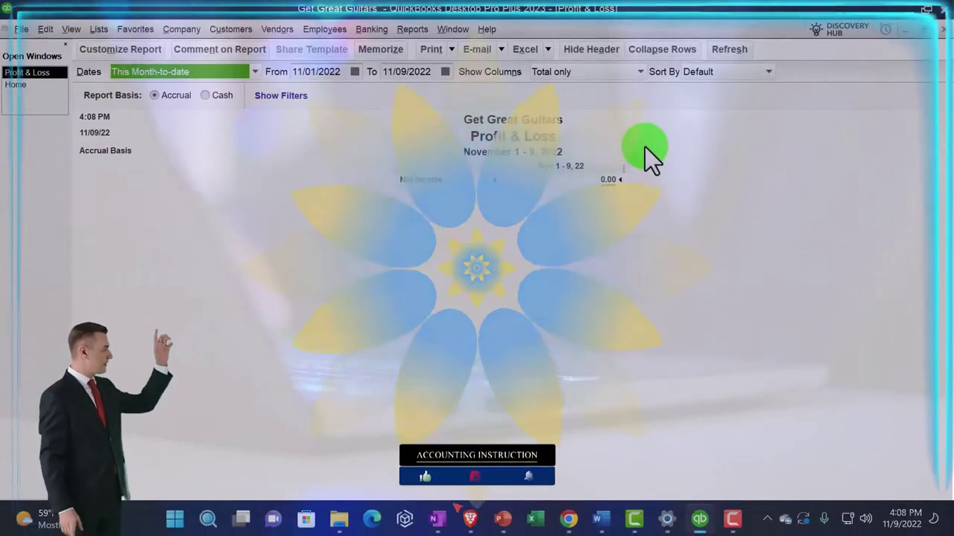
- Set the Profit & Loss date range to 01/01/2023 through 02/28/2023
{"action": "key", "text": "Tab"}
{"action": "type", "text": "01/01/2023"}
{"action": "key", "text": "Tab"}
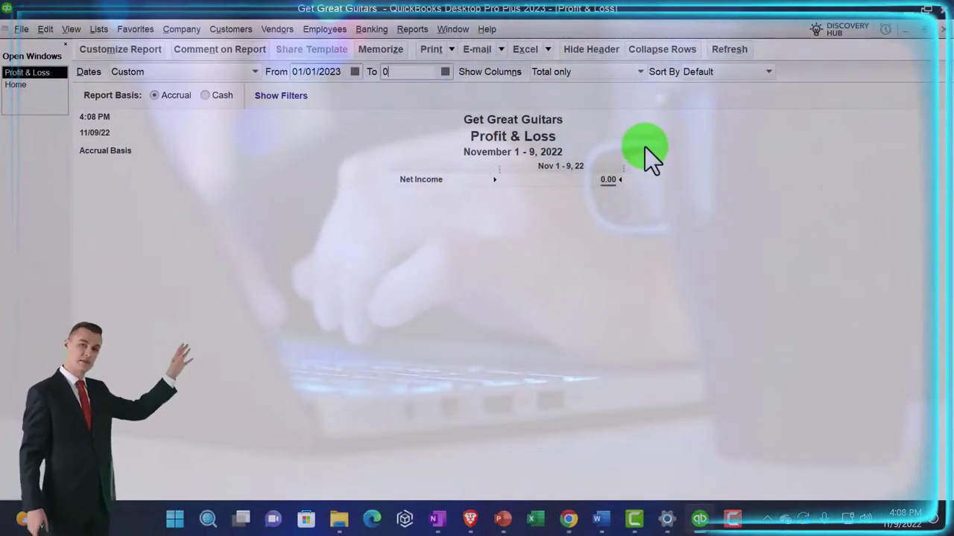
{"action": "type", "text": "02/28/2023"}
{"action": "key", "text": "Tab"}
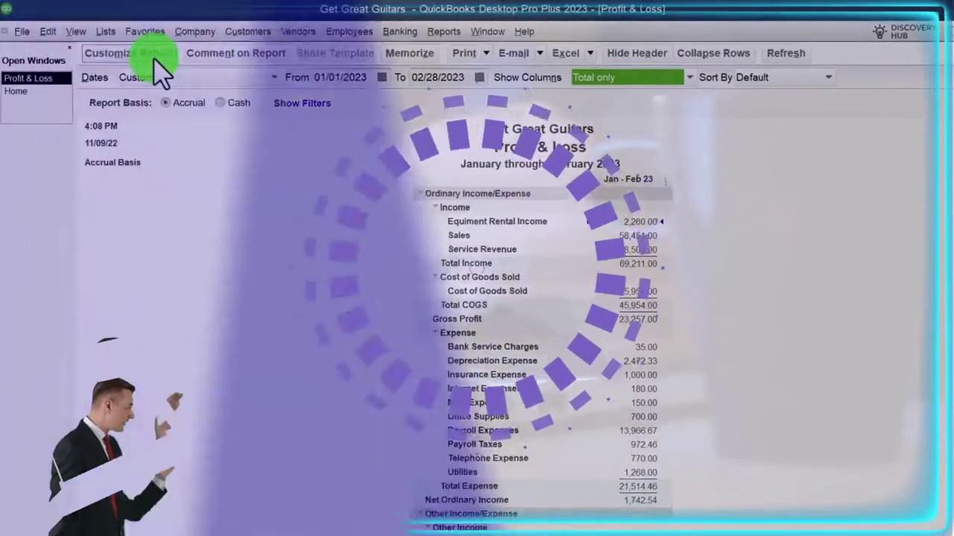
- Enlarge the report's column label font to size 14 and apply it to all related fonts
{"action": "left_click", "coordinate": [154, 56]}
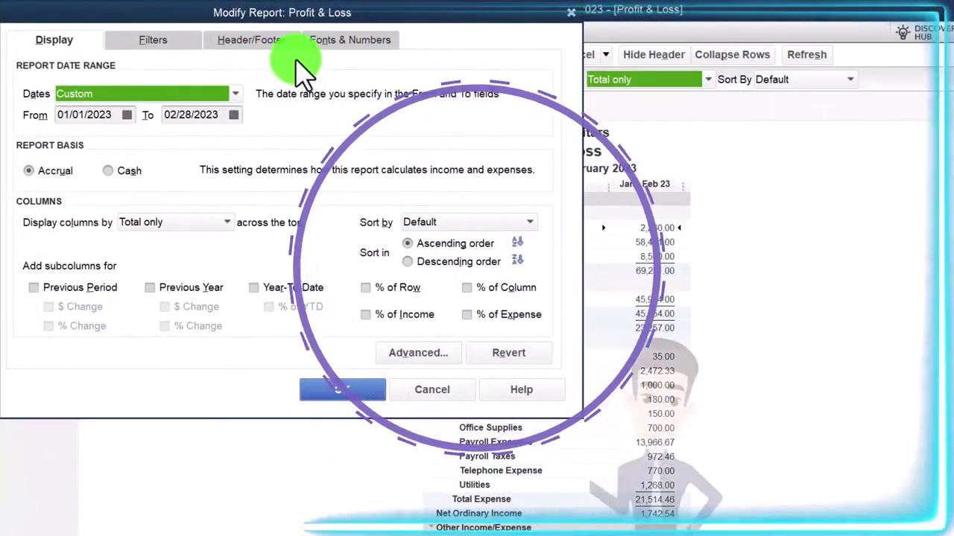
{"action": "left_click", "coordinate": [338, 37]}
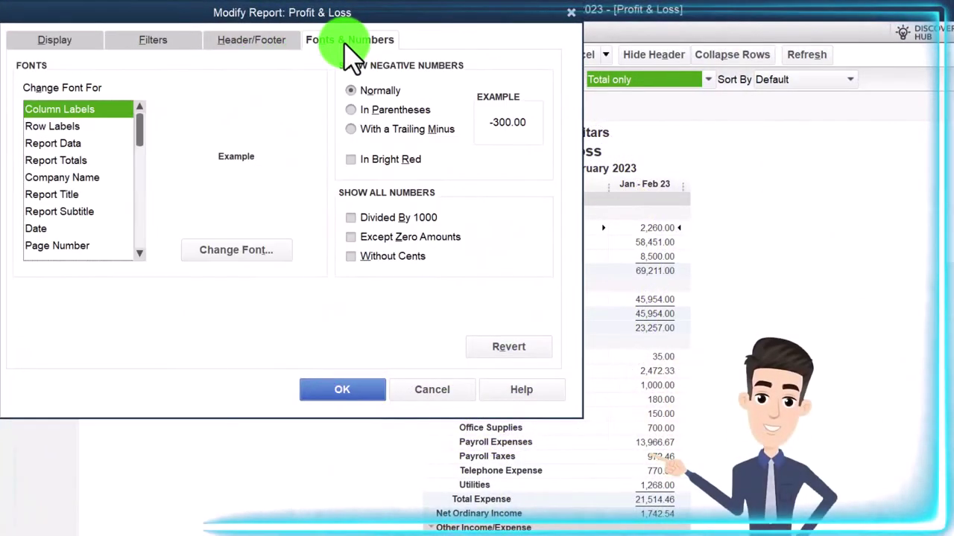
{"action": "left_click", "coordinate": [271, 248]}
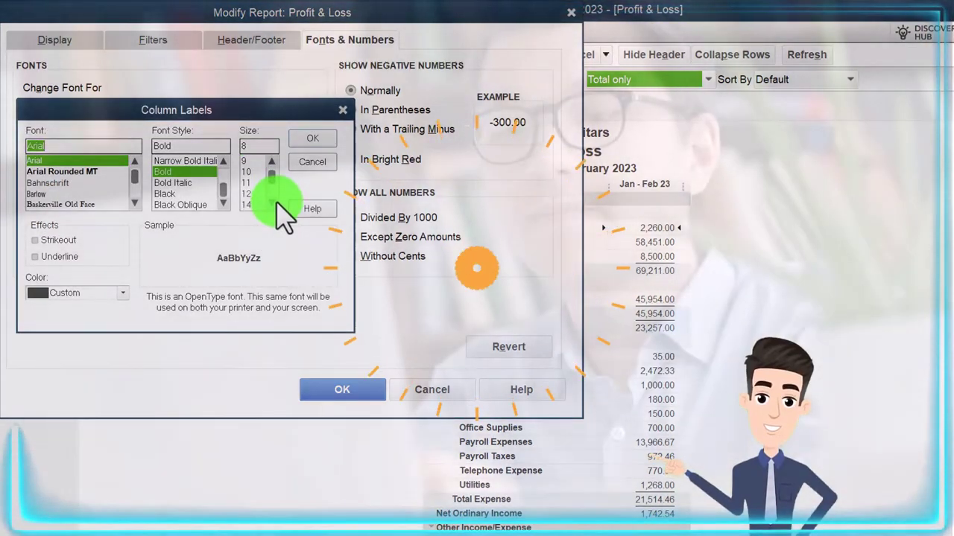
{"action": "left_click", "coordinate": [248, 204]}
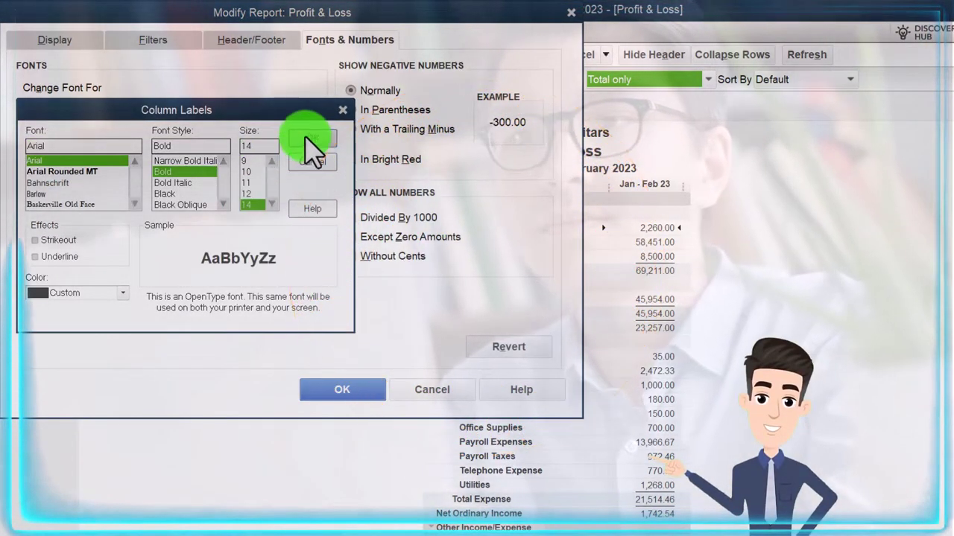
{"action": "left_click", "coordinate": [307, 138]}
{"action": "left_click", "coordinate": [445, 177]}
{"action": "left_click", "coordinate": [343, 390]}
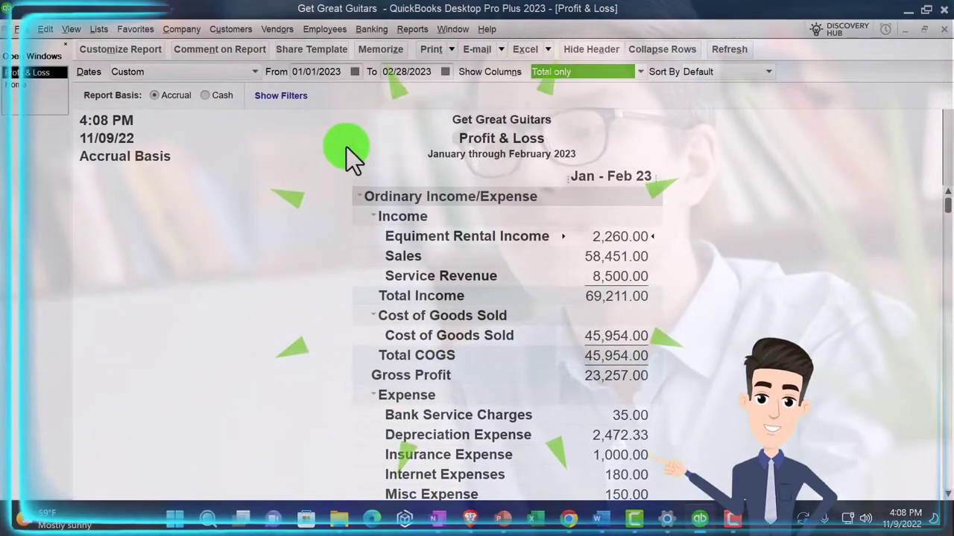
- Open the standard Balance Sheet report from the Company & Financial reports
{"action": "left_click", "coordinate": [412, 31]}
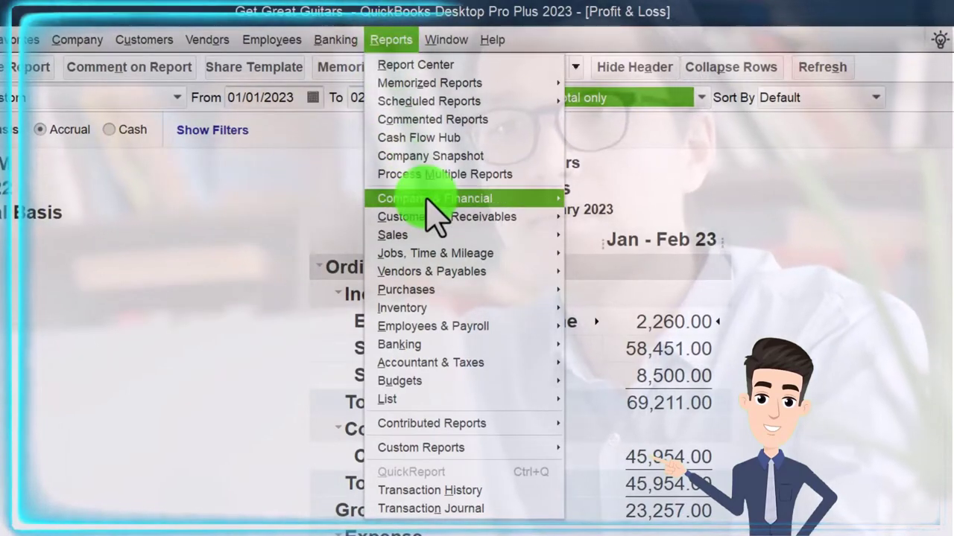
{"action": "mouse_move", "coordinate": [427, 200]}
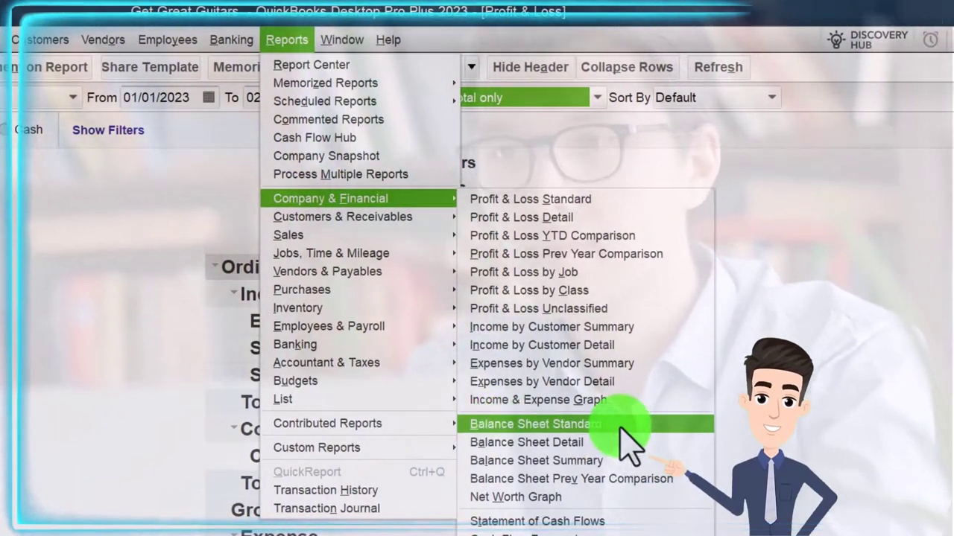
{"action": "left_click", "coordinate": [611, 427]}
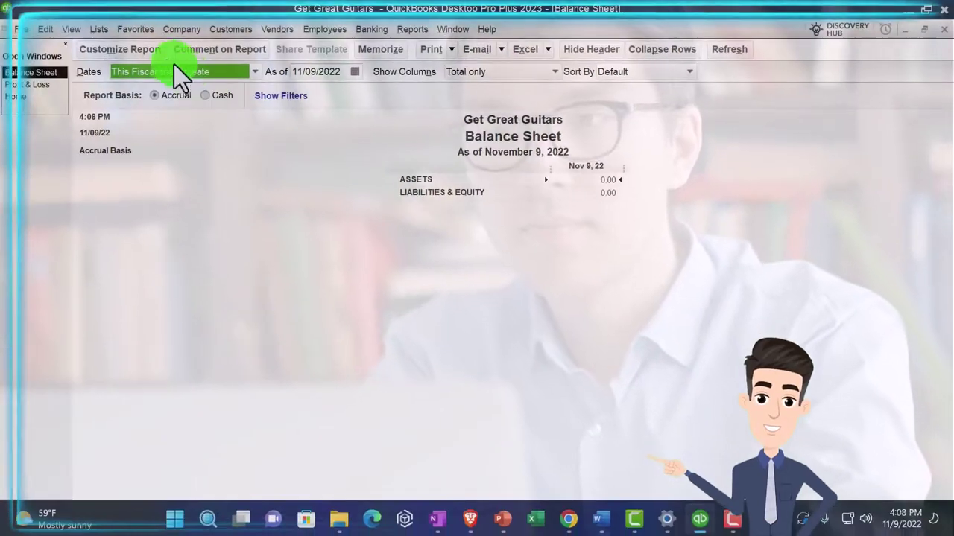
- Enlarge the Balance Sheet's column label font and apply it to all related fonts
{"action": "left_click", "coordinate": [156, 51]}
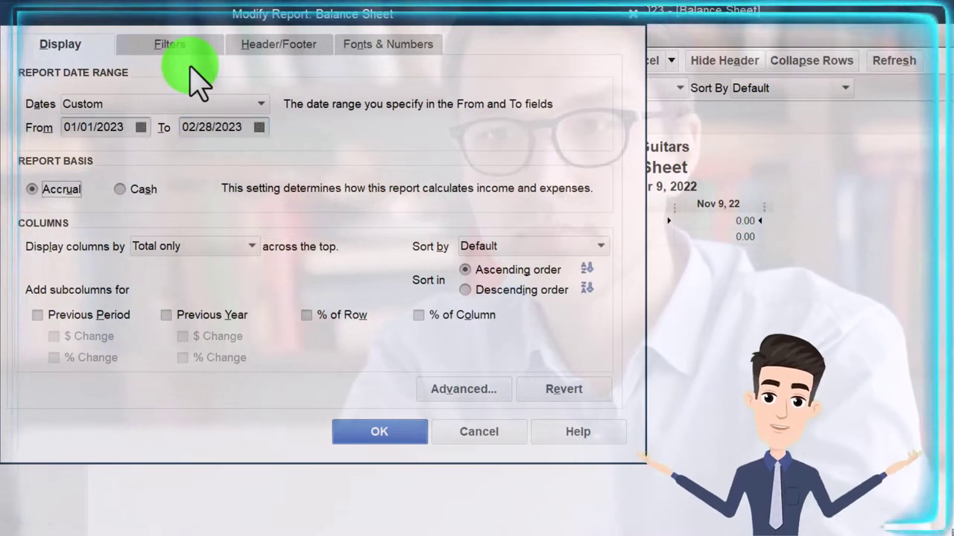
{"action": "left_click", "coordinate": [362, 46]}
{"action": "left_click", "coordinate": [316, 275]}
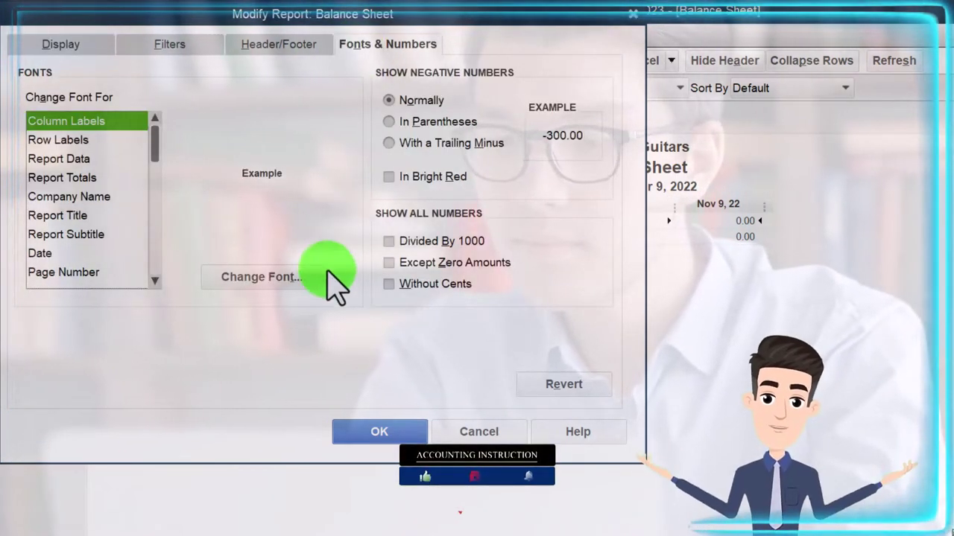
{"action": "scroll", "coordinate": [287, 231], "scroll_direction": "down", "scroll_amount": 1}
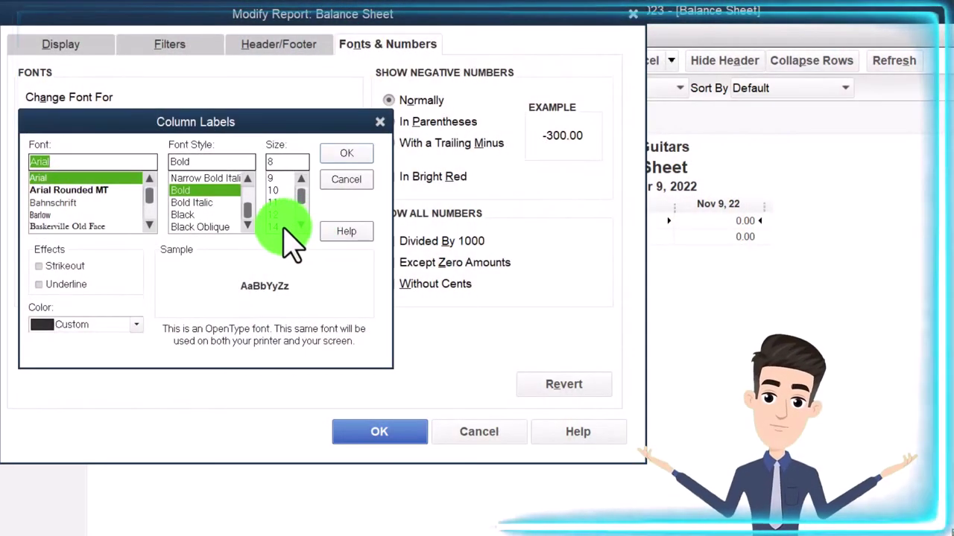
{"action": "left_click", "coordinate": [337, 155]}
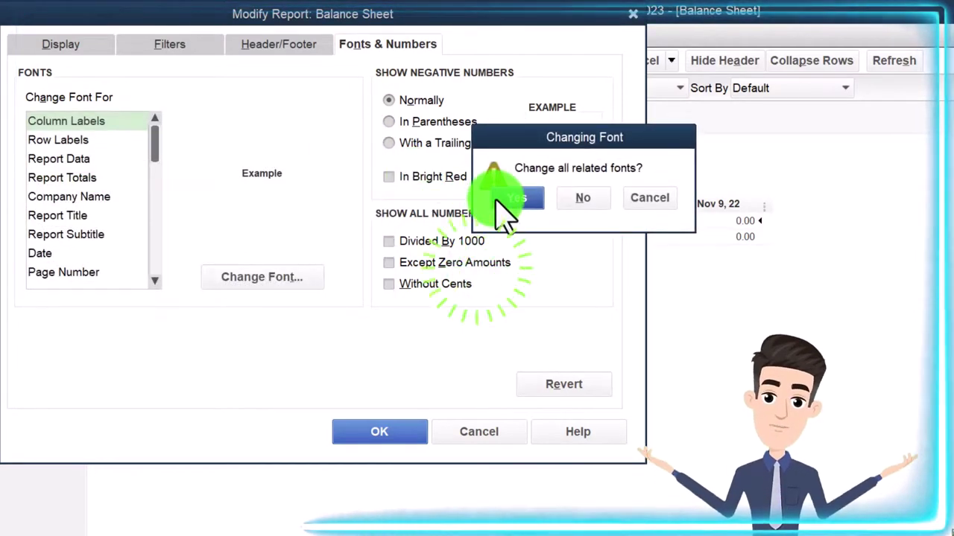
{"action": "left_click", "coordinate": [498, 203]}
{"action": "left_click", "coordinate": [419, 434]}
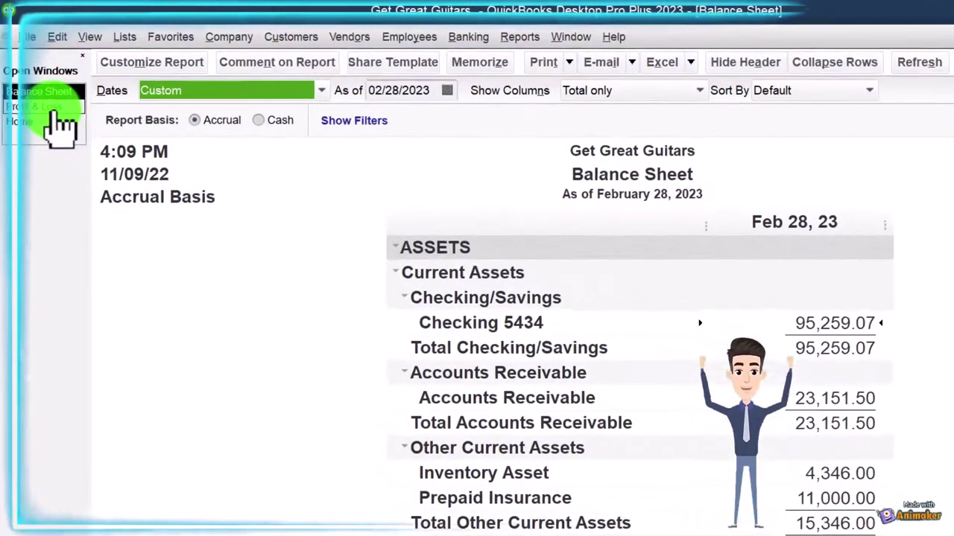
- Bring the Profit & Loss report forward and review it down to net income 1,324.03
{"action": "left_click", "coordinate": [26, 85]}
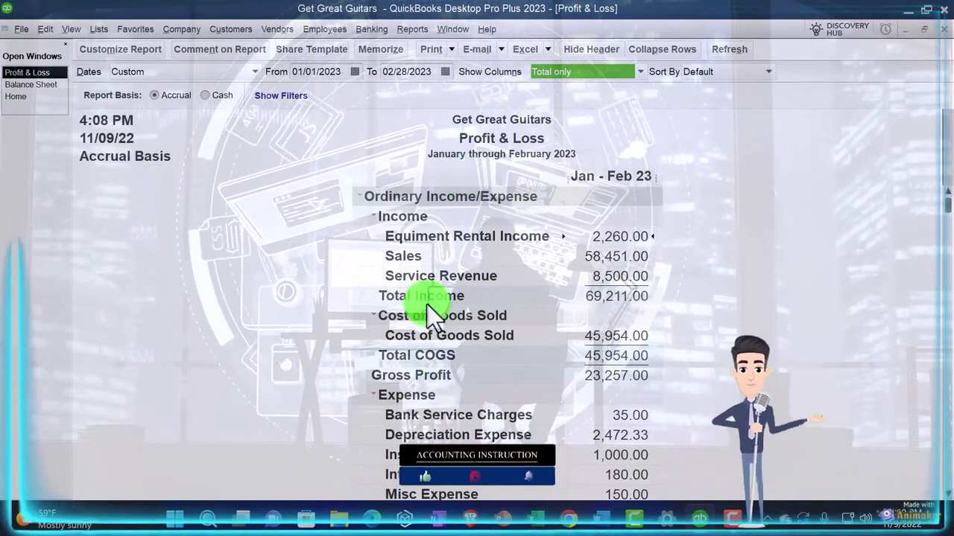
{"action": "scroll", "coordinate": [427, 304], "scroll_direction": "down", "scroll_amount": 3}
{"action": "scroll", "coordinate": [427, 304], "scroll_direction": "down", "scroll_amount": 2}
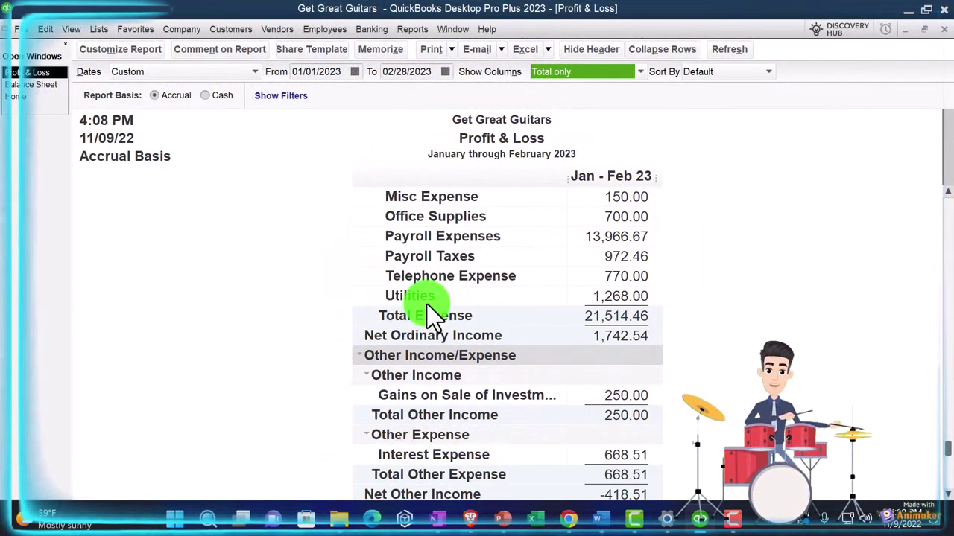
{"action": "scroll", "coordinate": [427, 305], "scroll_direction": "down", "scroll_amount": 1}
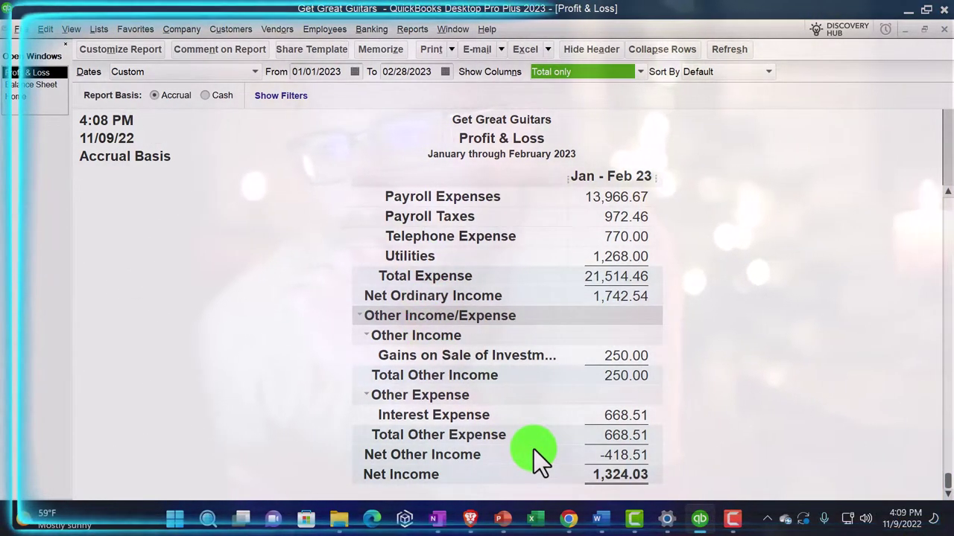
{"action": "scroll", "coordinate": [340, 406], "scroll_direction": "up", "scroll_amount": 6}
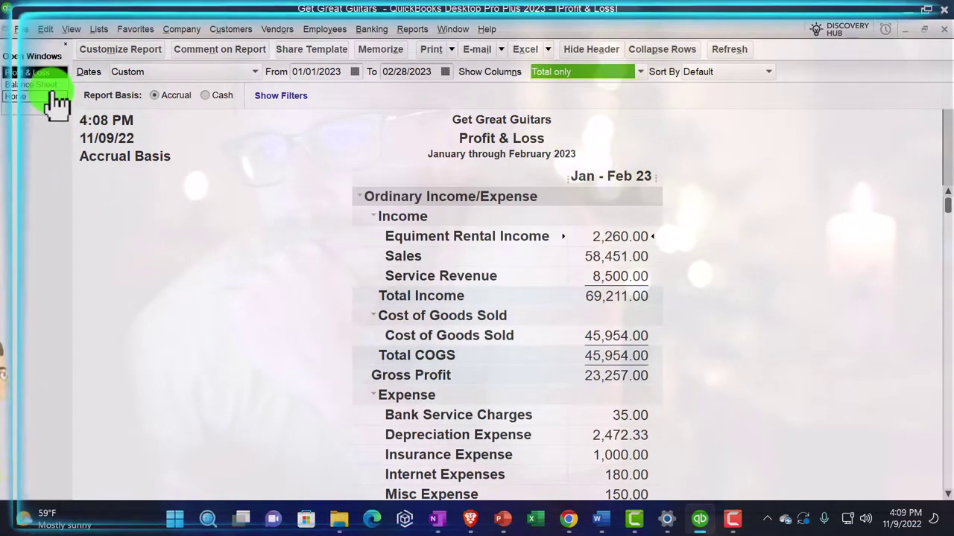
- Switch back to the February 28, 2023 Balance Sheet window
{"action": "left_click", "coordinate": [49, 85]}
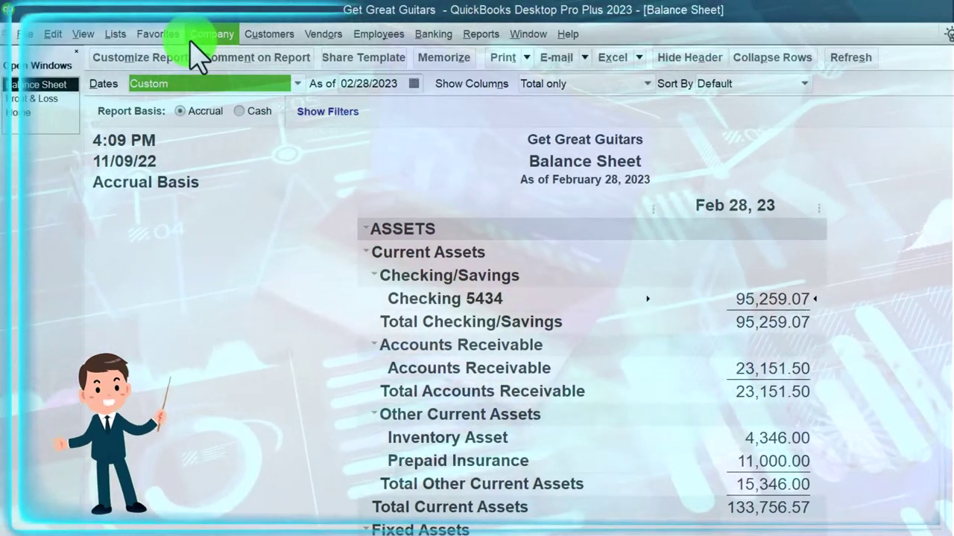
{"action": "left_click", "coordinate": [192, 37]}
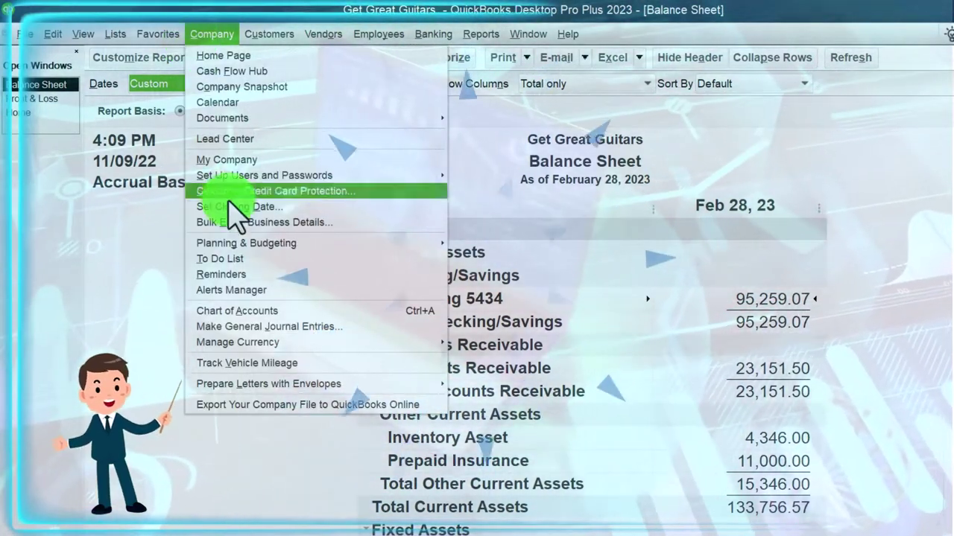
{"action": "mouse_move", "coordinate": [238, 250]}
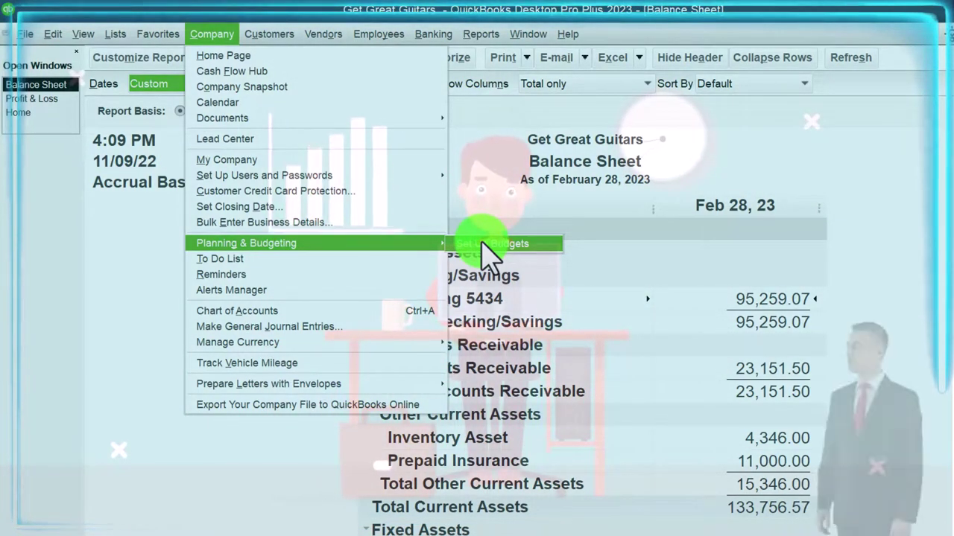
{"action": "key", "text": "Escape"}
{"action": "key", "text": "Escape"}
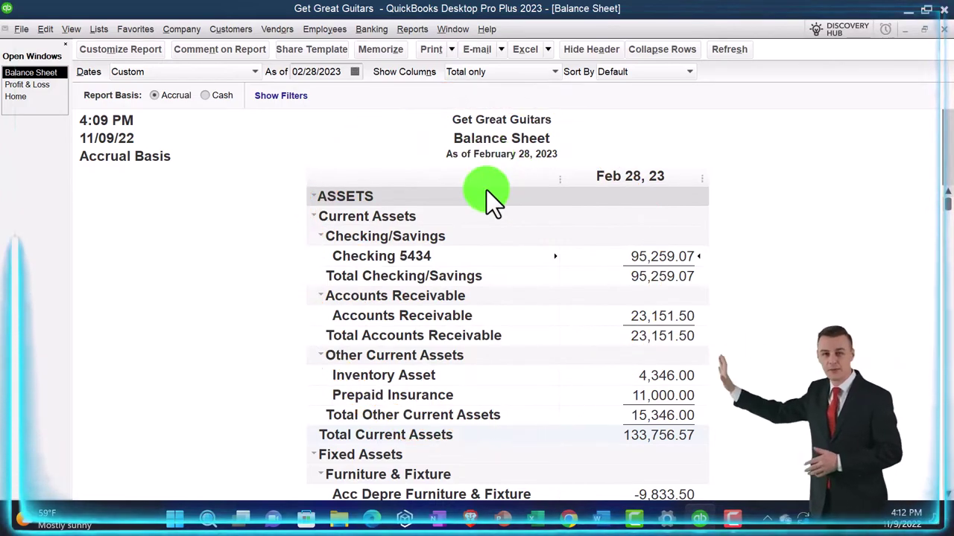
- Open the Trial Balance report from Accountant & Taxes reports
{"action": "scroll", "coordinate": [487, 190], "scroll_direction": "down", "scroll_amount": 1}
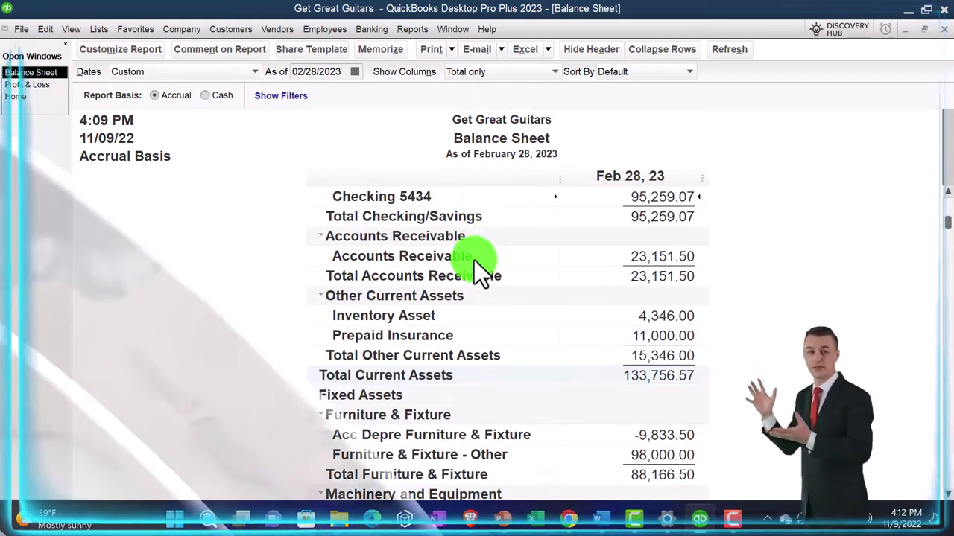
{"action": "scroll", "coordinate": [447, 290], "scroll_direction": "down", "scroll_amount": 3}
{"action": "scroll", "coordinate": [399, 363], "scroll_direction": "down", "scroll_amount": 4}
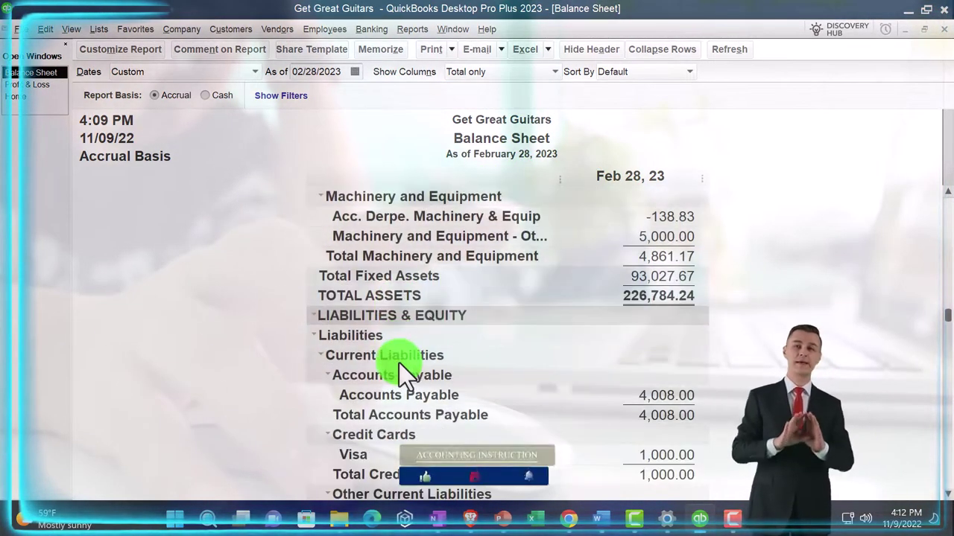
{"action": "scroll", "coordinate": [398, 363], "scroll_direction": "down", "scroll_amount": 1}
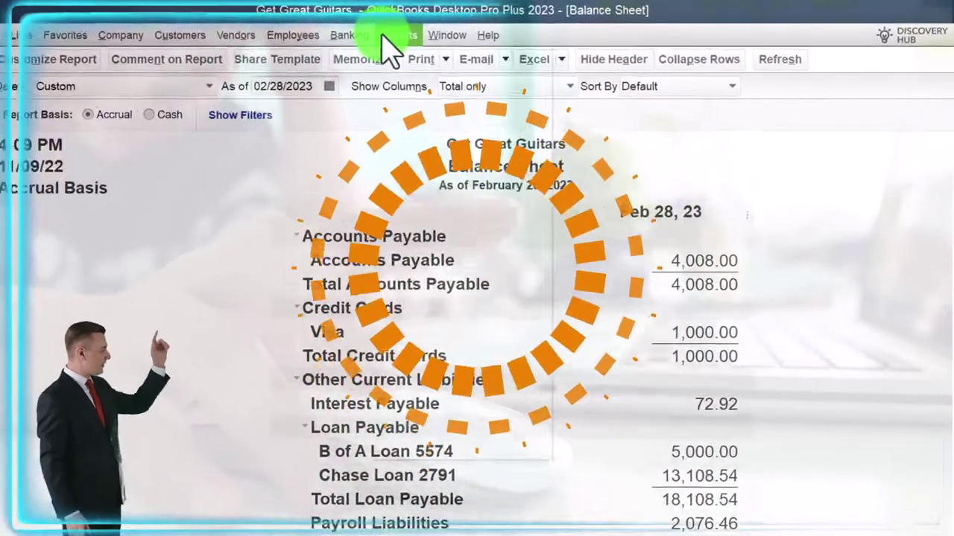
{"action": "left_click", "coordinate": [412, 29]}
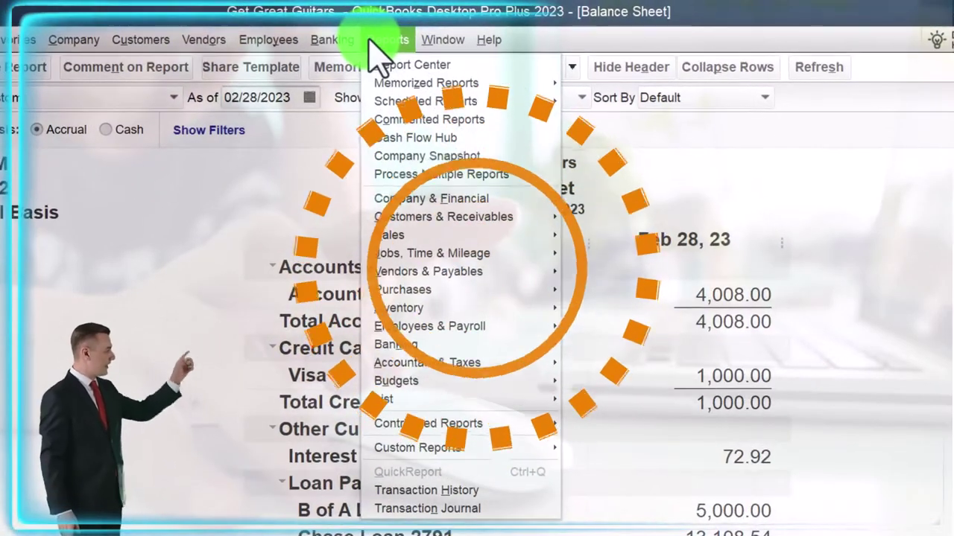
{"action": "mouse_move", "coordinate": [451, 363]}
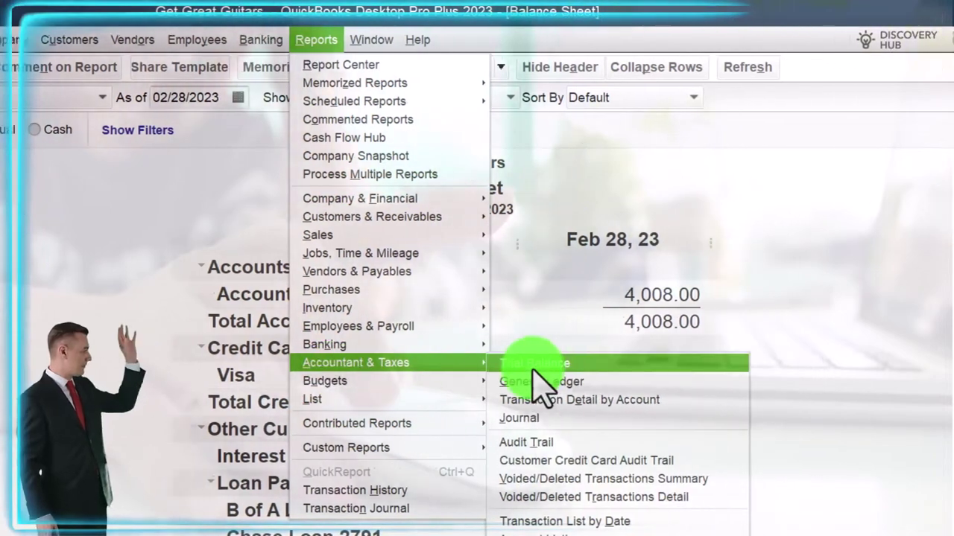
{"action": "left_click", "coordinate": [611, 362]}
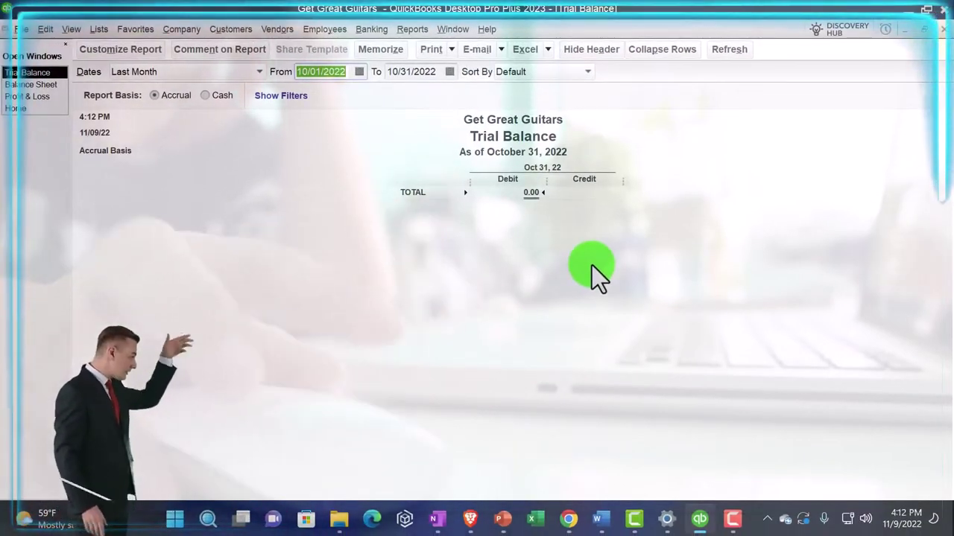
- Set the Trial Balance date range to 01/01/2023 through 02/28/2023
{"action": "key", "text": "shift+Tab"}
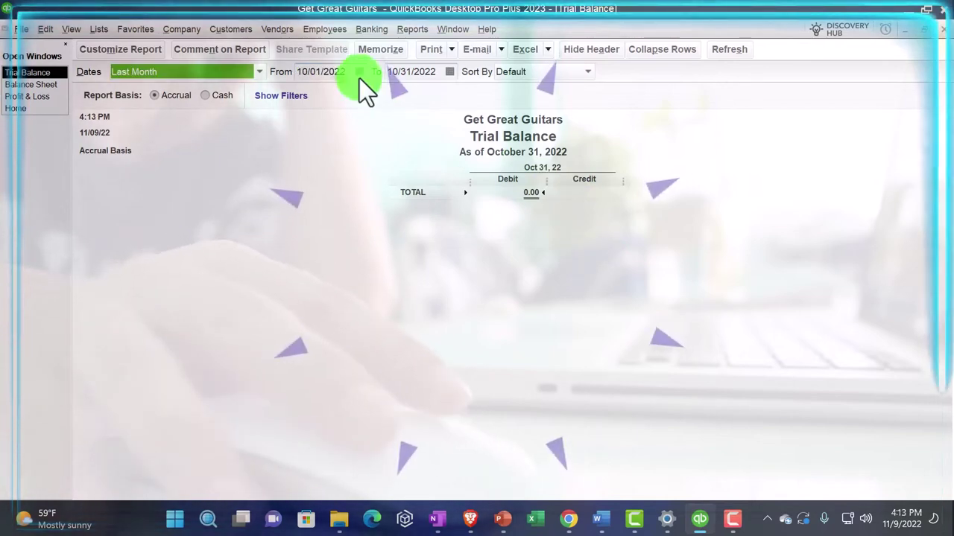
{"action": "left_click", "coordinate": [318, 71]}
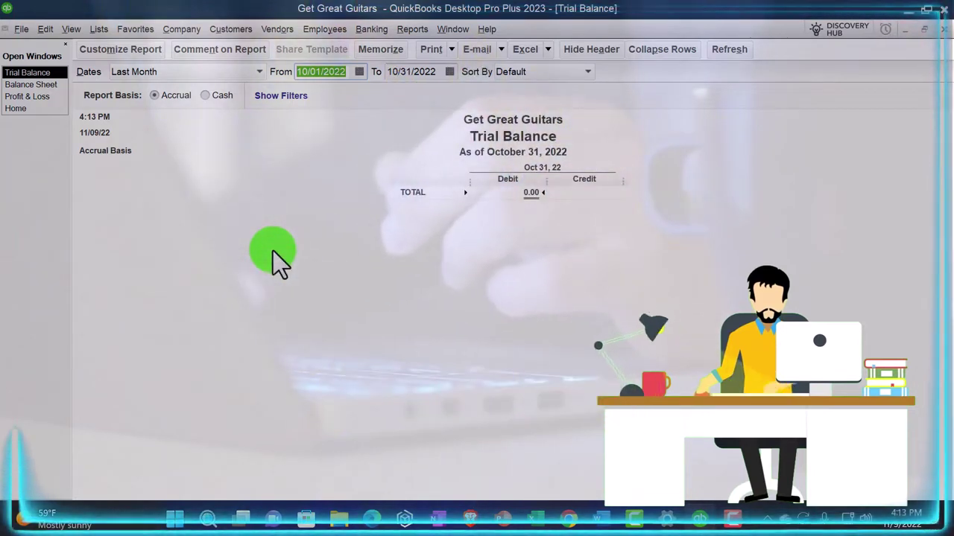
{"action": "type", "text": "01"}
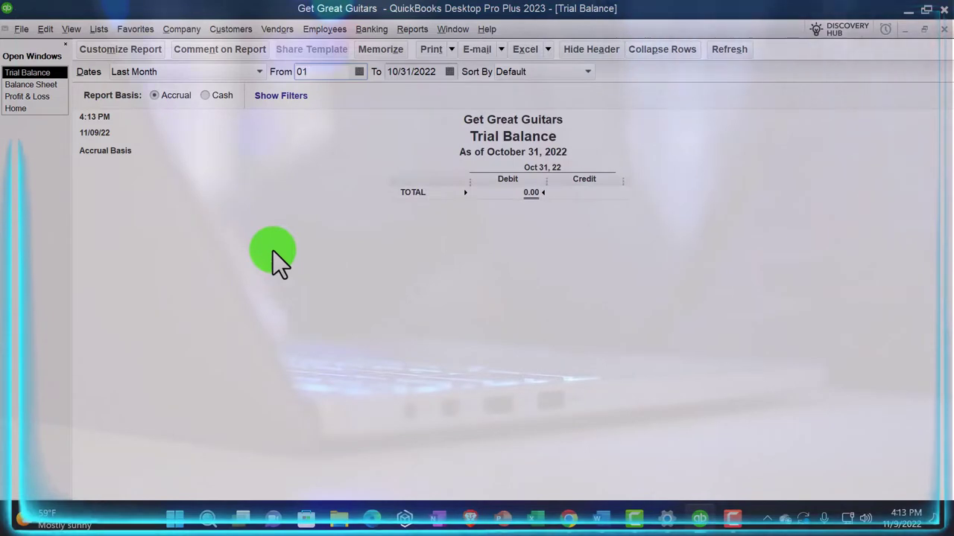
{"action": "key", "text": "BackSpace"}
{"action": "type", "text": "22823"}
{"action": "key", "text": "Tab"}
{"action": "type", "text": "02/28/2"}
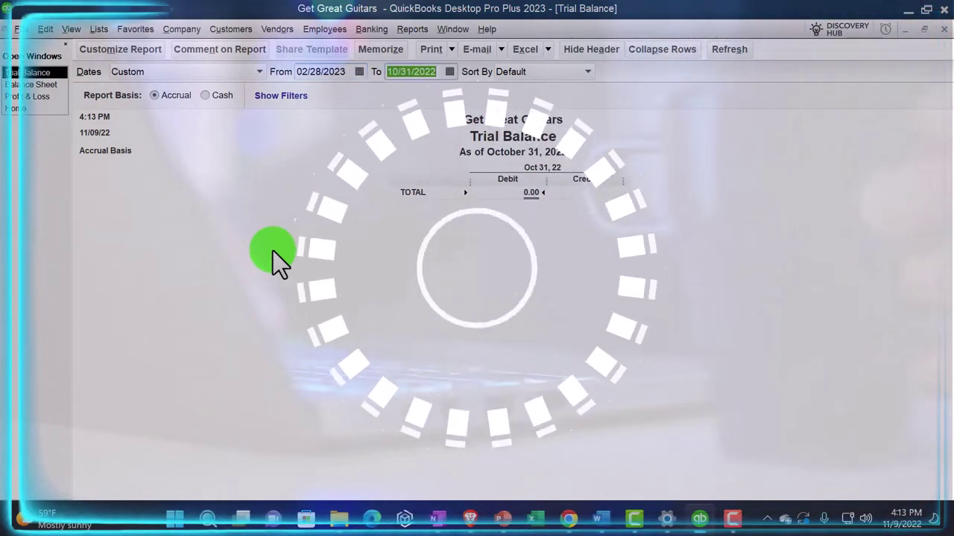
{"action": "type", "text": "023"}
{"action": "key", "text": "Tab"}
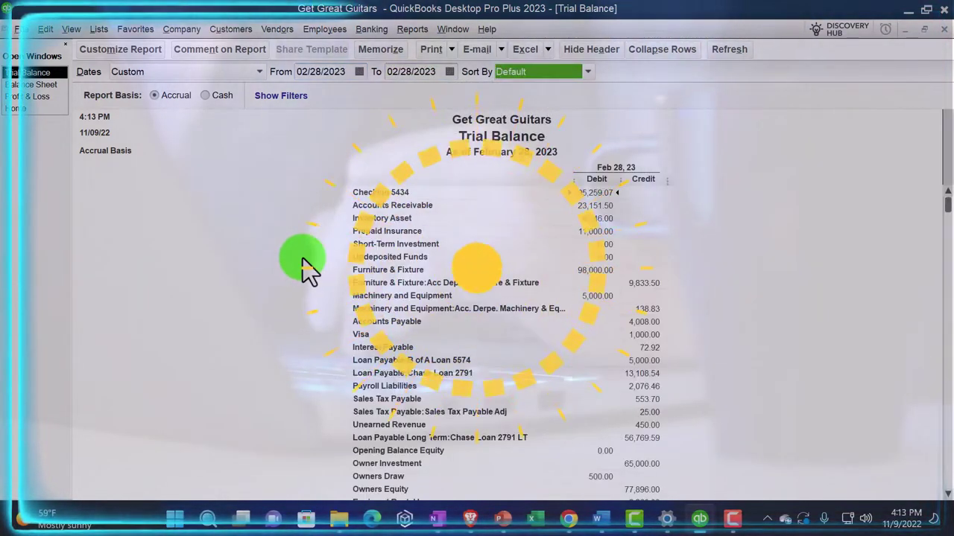
{"action": "scroll", "coordinate": [298, 266], "scroll_direction": "down", "scroll_amount": 5}
{"action": "scroll", "coordinate": [302, 257], "scroll_direction": "down", "scroll_amount": 1}
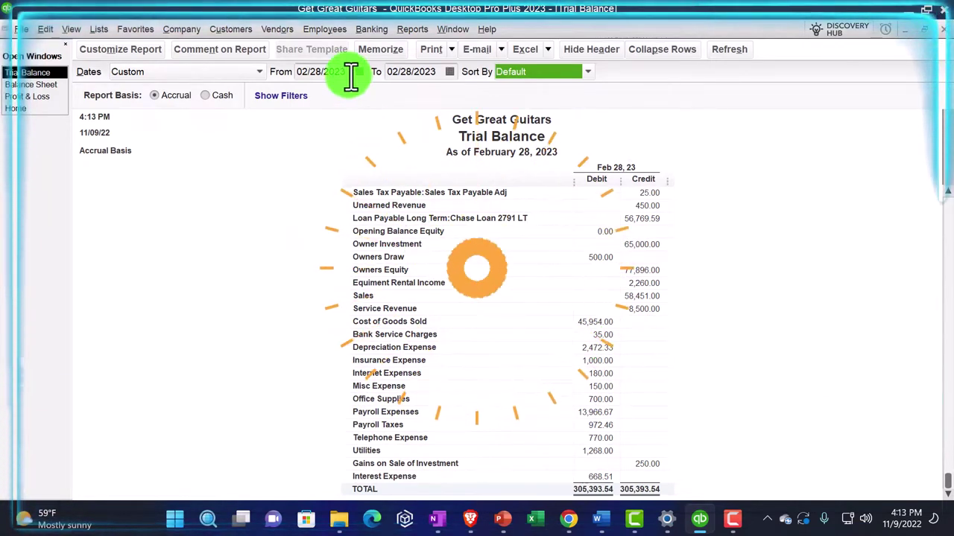
{"action": "left_click", "coordinate": [309, 71]}
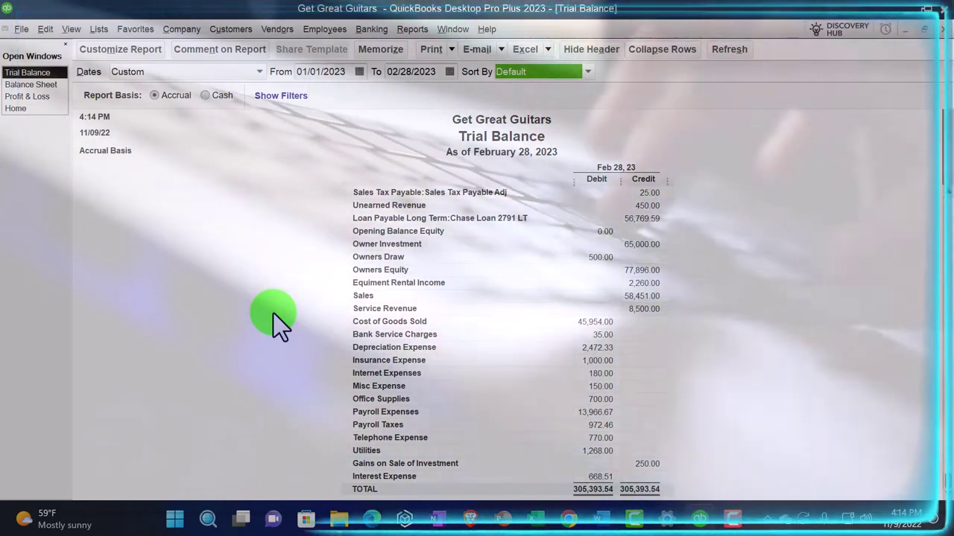
{"action": "scroll", "coordinate": [273, 313], "scroll_direction": "up", "scroll_amount": 6}
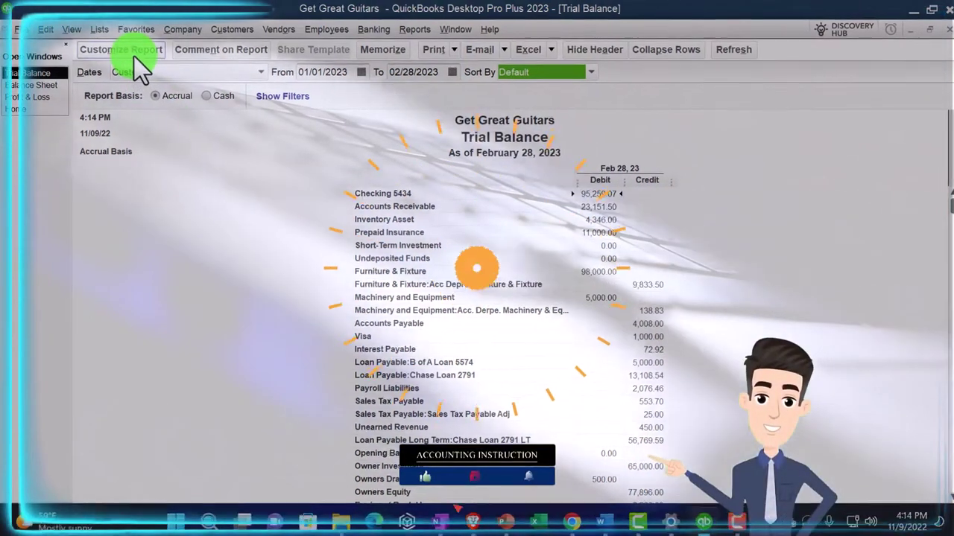
- Set the Trial Balance column label font to size 14 and apply it to all related fonts
{"action": "left_click", "coordinate": [134, 57]}
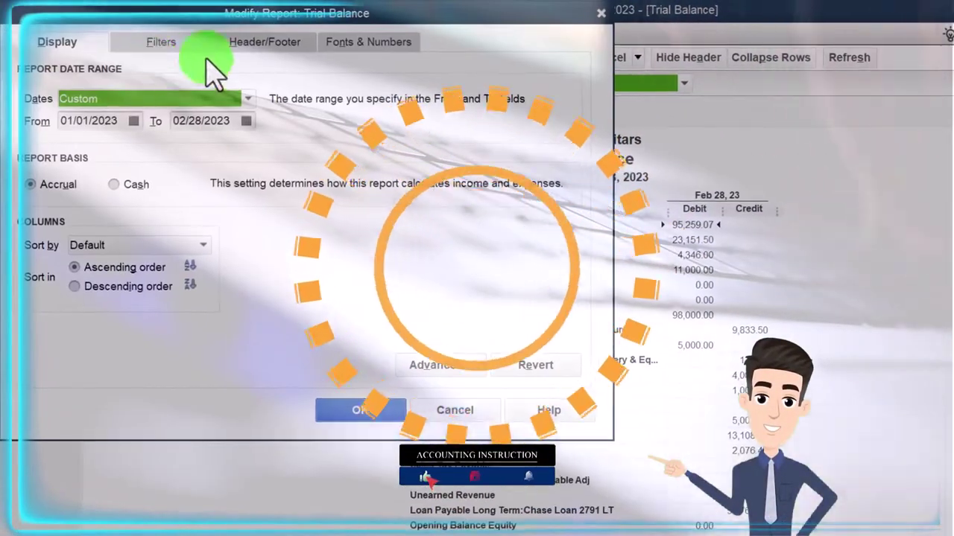
{"action": "left_click", "coordinate": [307, 48]}
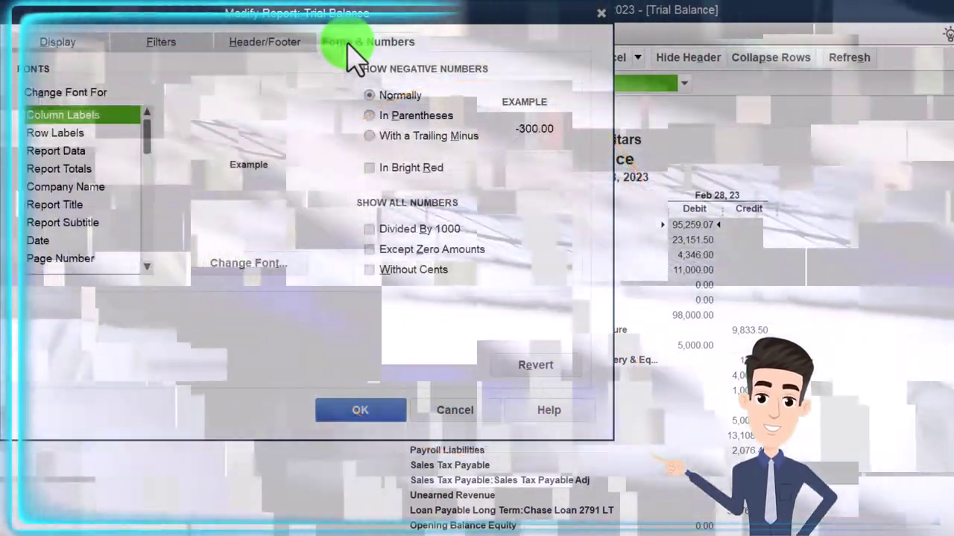
{"action": "left_click", "coordinate": [294, 272]}
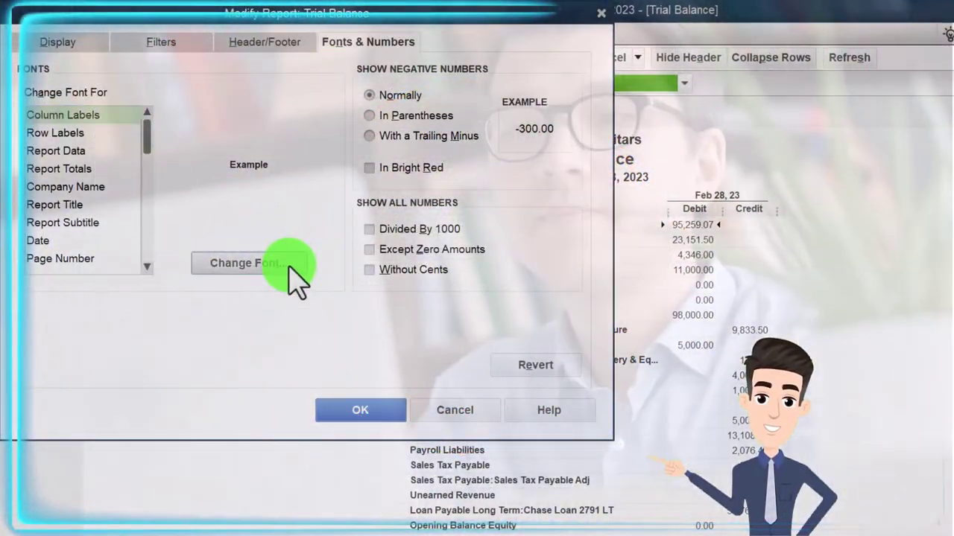
{"action": "left_click", "coordinate": [285, 215]}
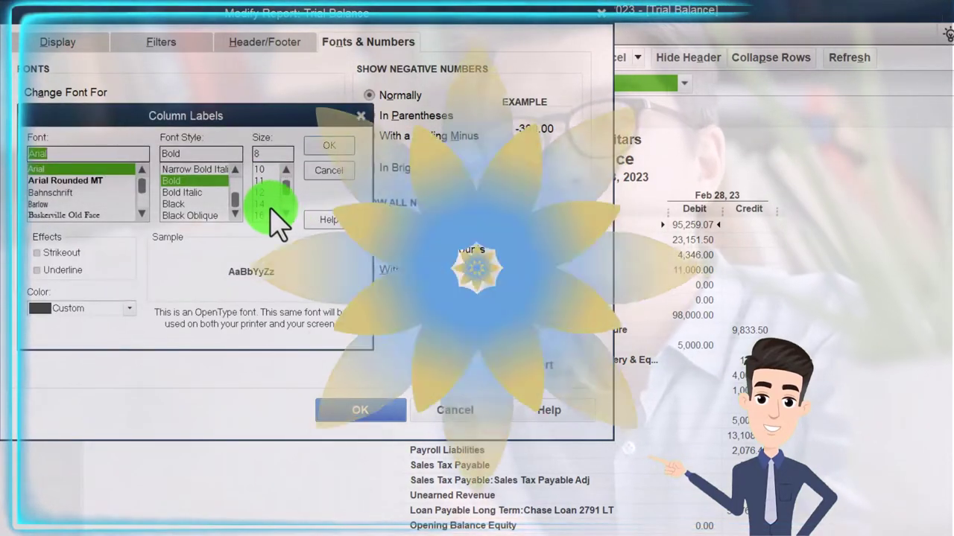
{"action": "left_click", "coordinate": [264, 203]}
{"action": "left_click", "coordinate": [326, 149]}
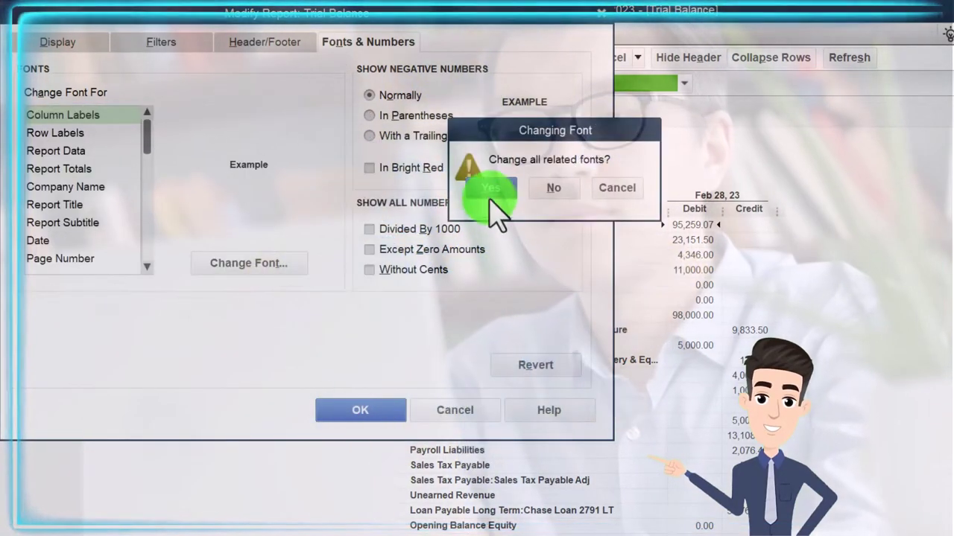
{"action": "left_click", "coordinate": [488, 190]}
{"action": "left_click", "coordinate": [394, 406]}
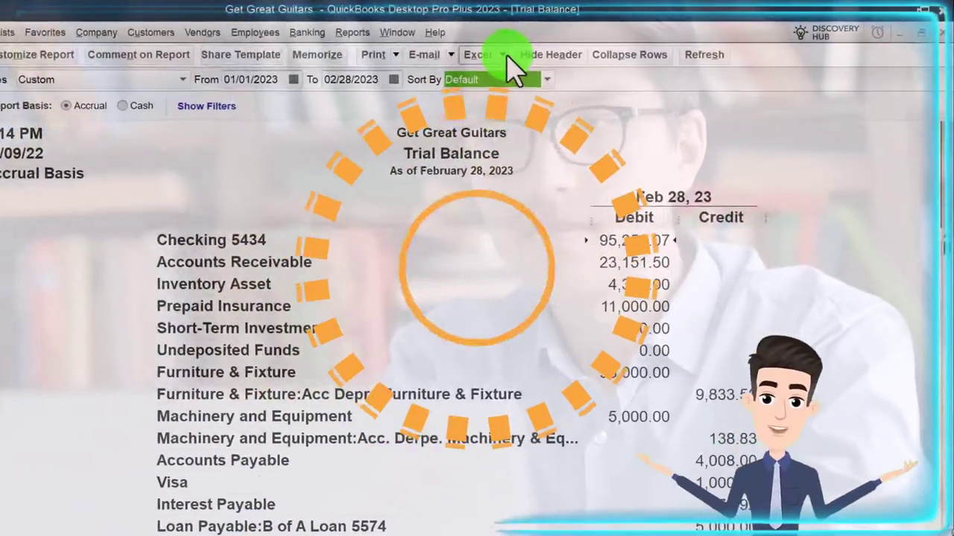
- Export the Trial Balance into the existing Budget workbook in QuickBooks Desktop 2023\Budgeting
{"action": "left_click", "coordinate": [530, 49]}
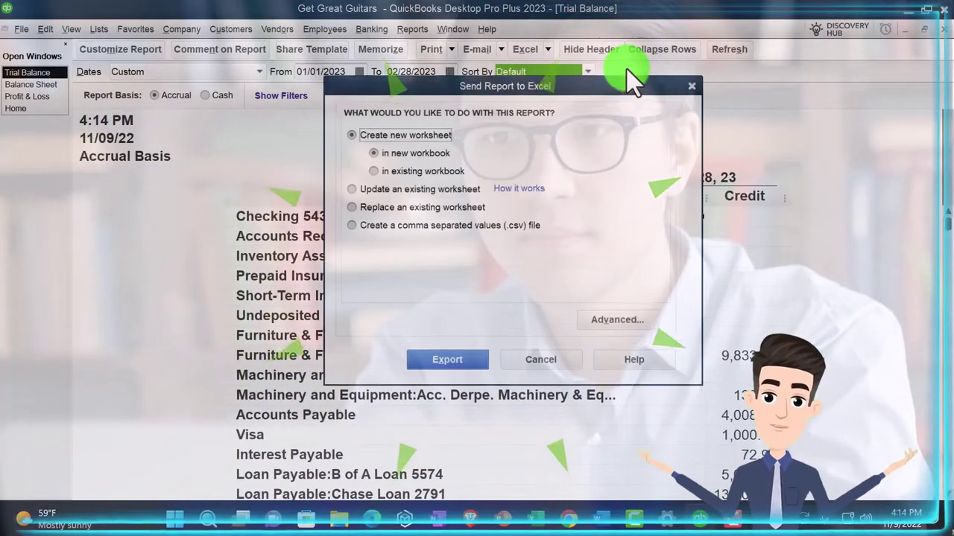
{"action": "left_click", "coordinate": [373, 170]}
{"action": "left_click", "coordinate": [619, 264]}
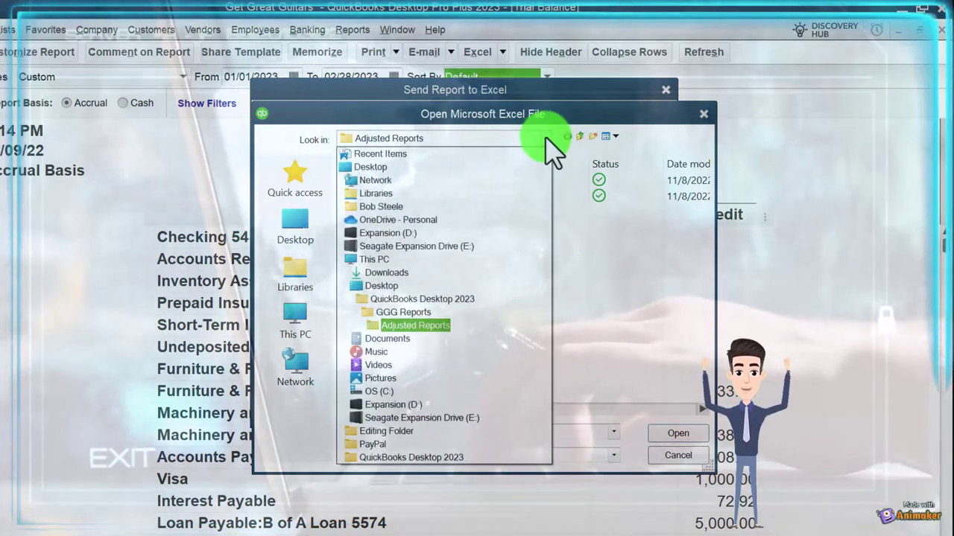
{"action": "left_click", "coordinate": [423, 312]}
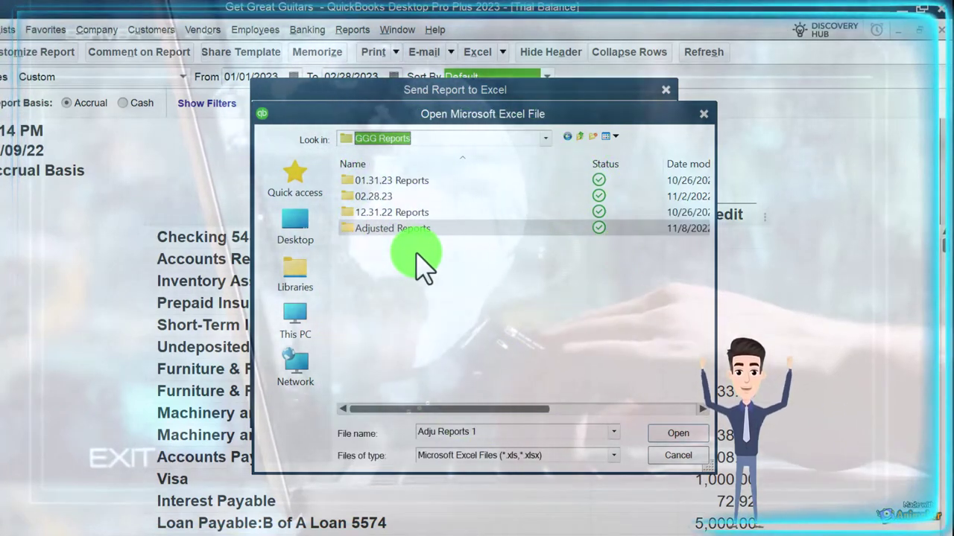
{"action": "left_click", "coordinate": [546, 138]}
{"action": "left_click", "coordinate": [421, 299]}
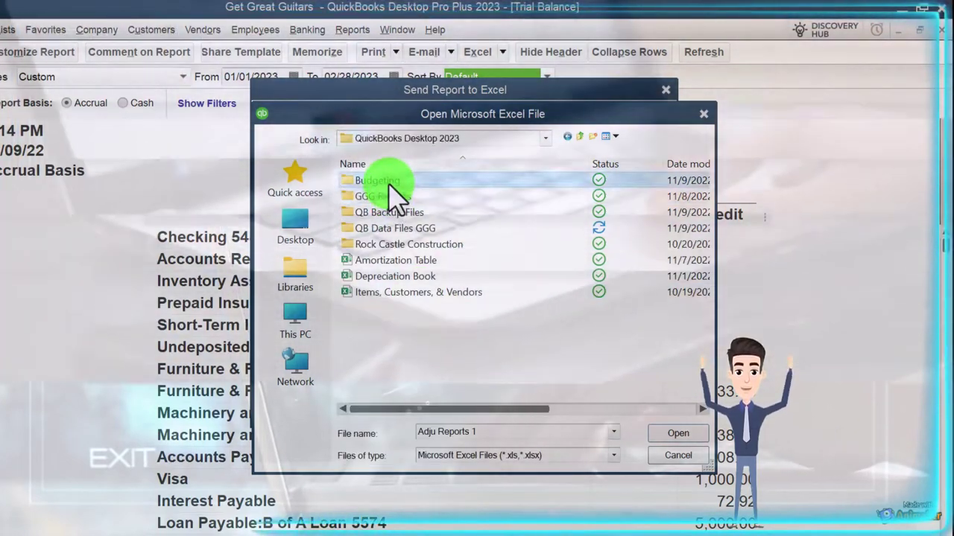
{"action": "double_click", "coordinate": [391, 184]}
{"action": "double_click", "coordinate": [386, 184]}
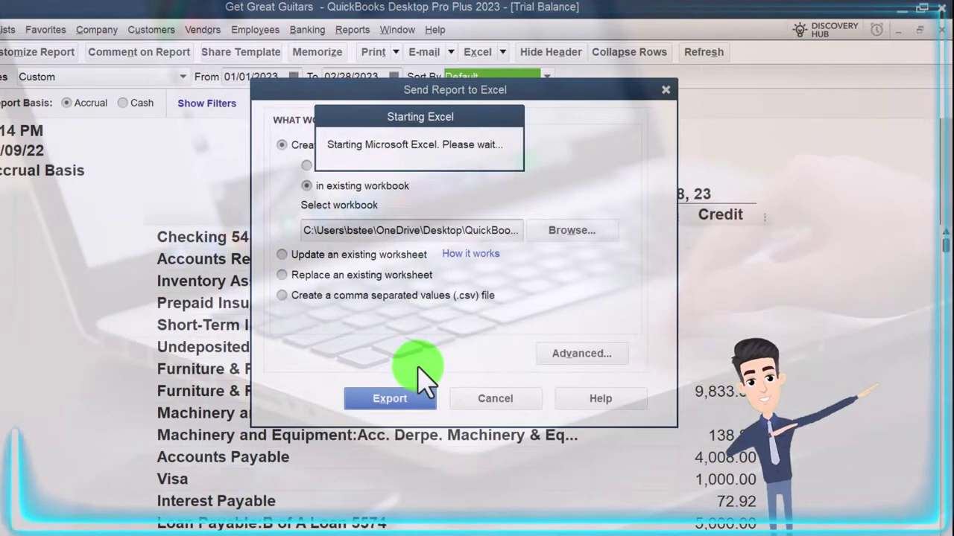
{"action": "left_click", "coordinate": [408, 397]}
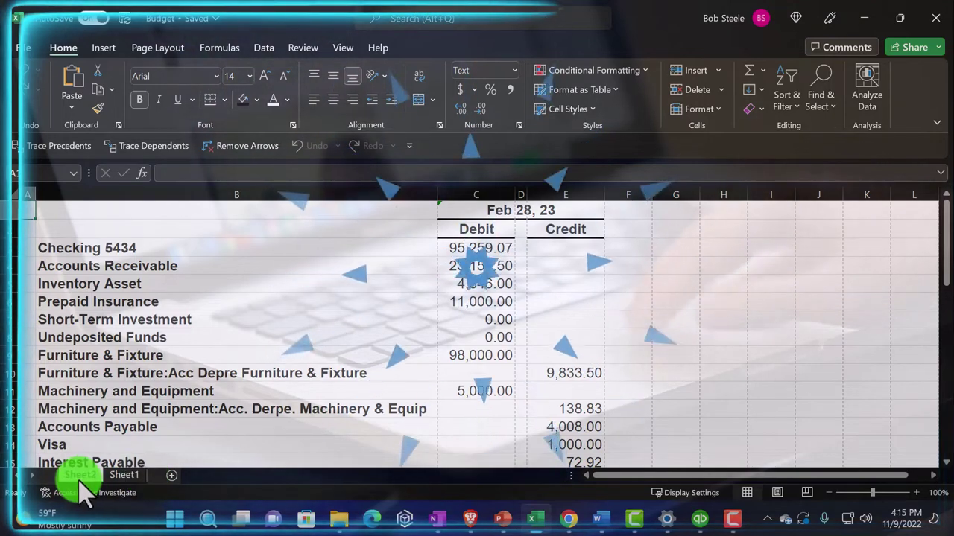
- Move Sheet1 ahead of Sheet2 and rename the trial balance sheet BS
{"action": "left_click_drag", "start_coordinate": [149, 477], "coordinate": [149, 478]}
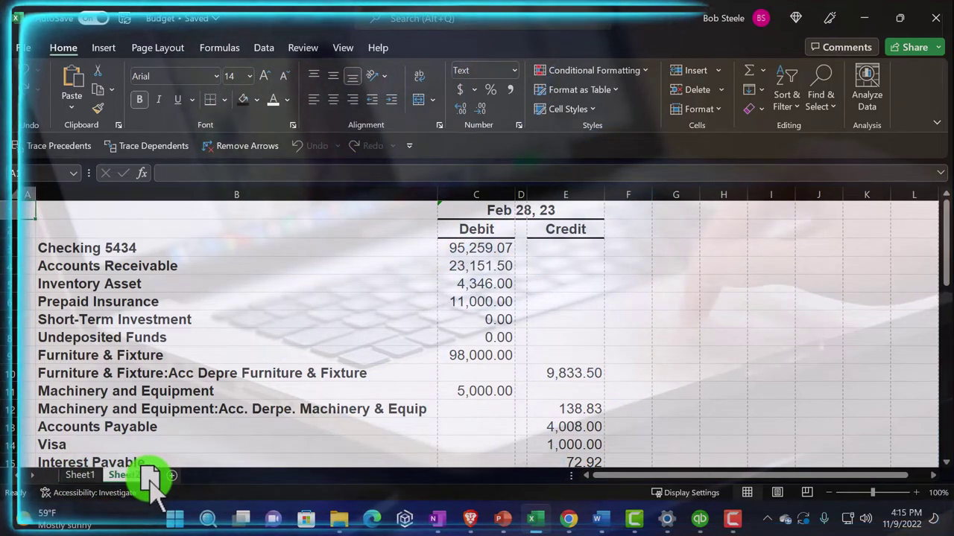
{"action": "left_click", "coordinate": [79, 474]}
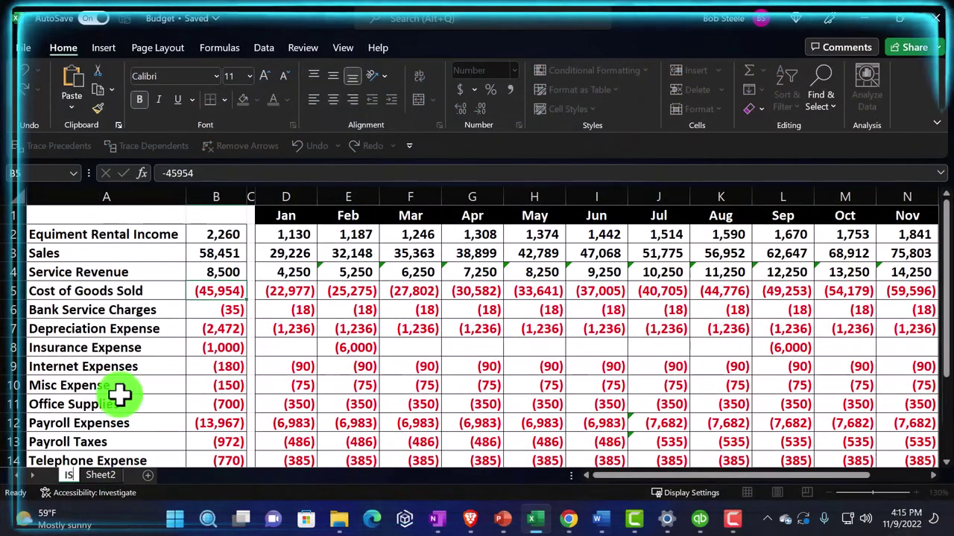
{"action": "left_click", "coordinate": [112, 473]}
{"action": "double_click", "coordinate": [113, 475]}
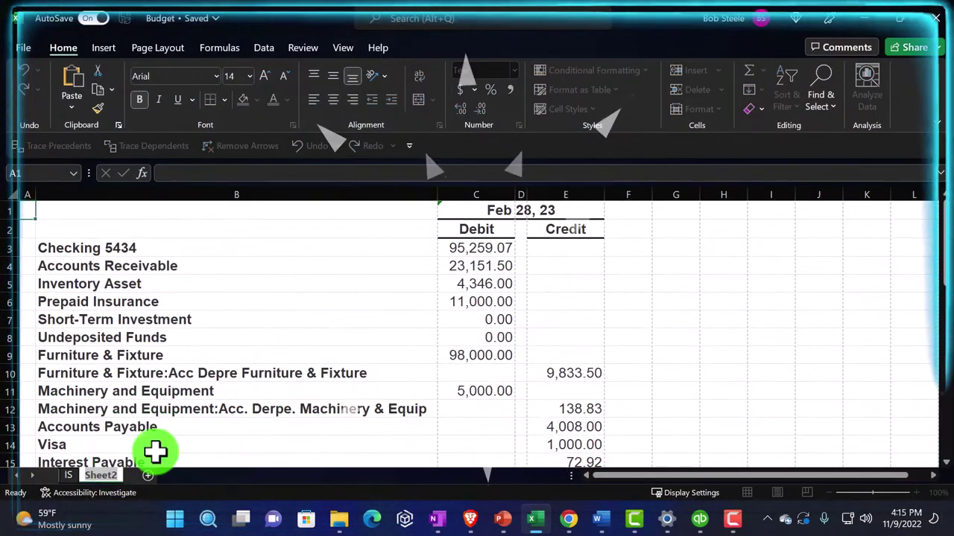
{"action": "left_click", "coordinate": [190, 427]}
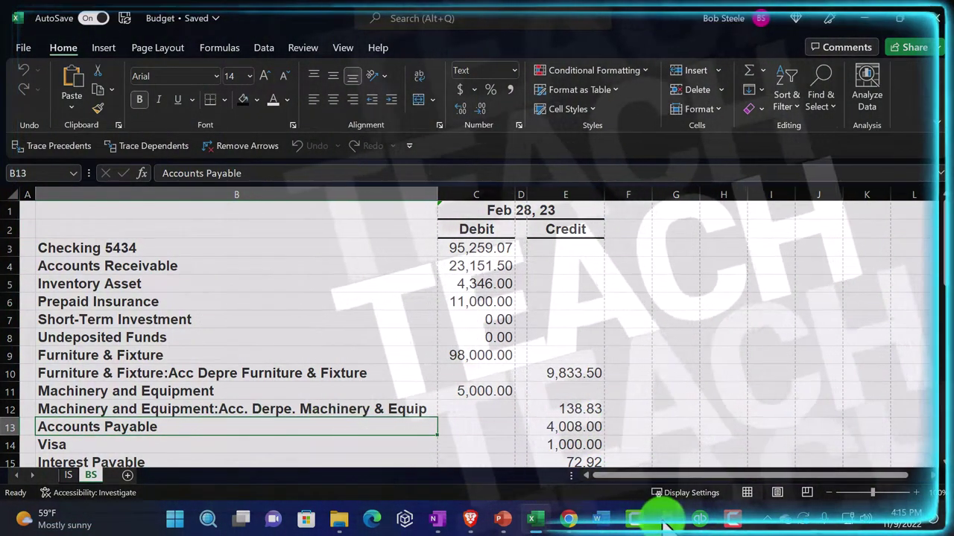
- Change the Windows display scale from 150% to 100% and close Settings
{"action": "left_click", "coordinate": [667, 519]}
{"action": "scroll", "coordinate": [589, 395], "scroll_direction": "down", "scroll_amount": 3}
{"action": "scroll", "coordinate": [589, 395], "scroll_direction": "down", "scroll_amount": 2}
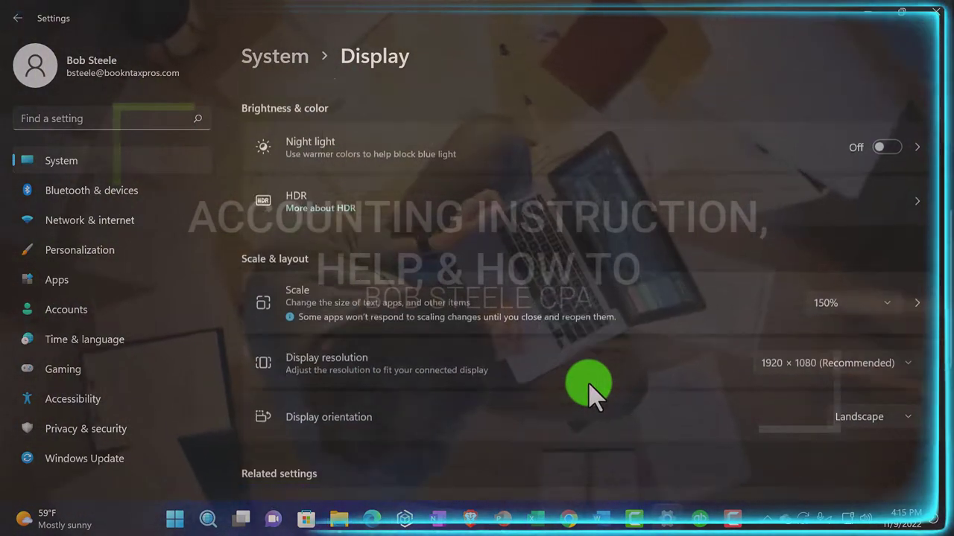
{"action": "left_click", "coordinate": [890, 255]}
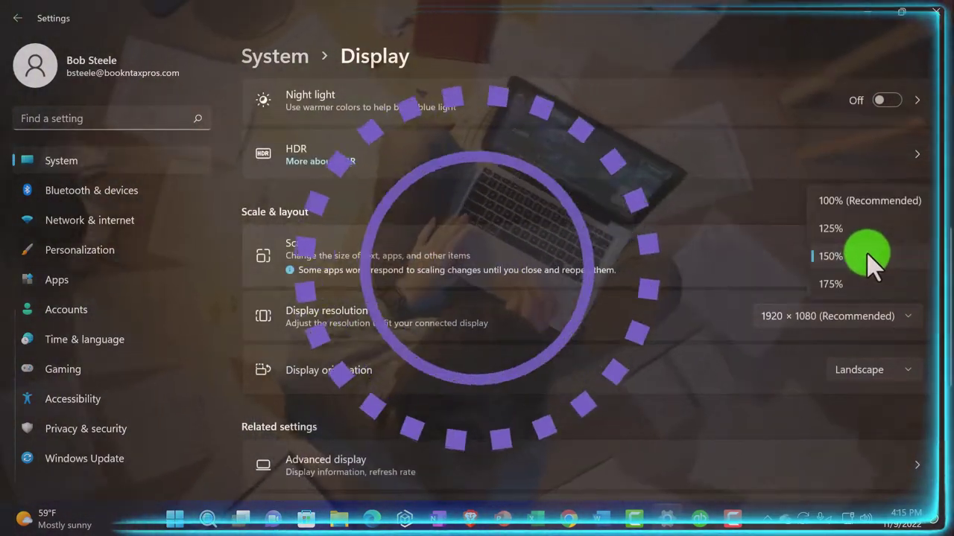
{"action": "left_click", "coordinate": [847, 204]}
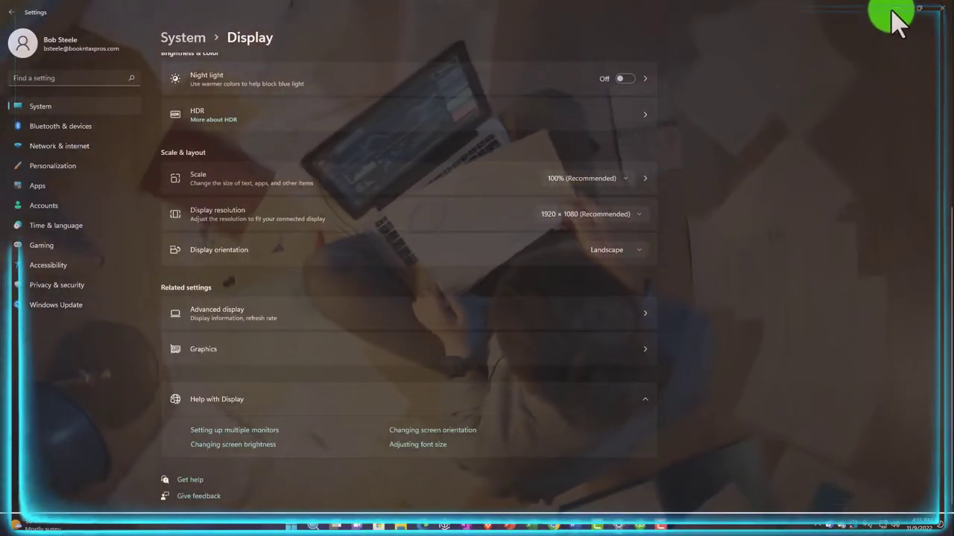
{"action": "left_click", "coordinate": [891, 13]}
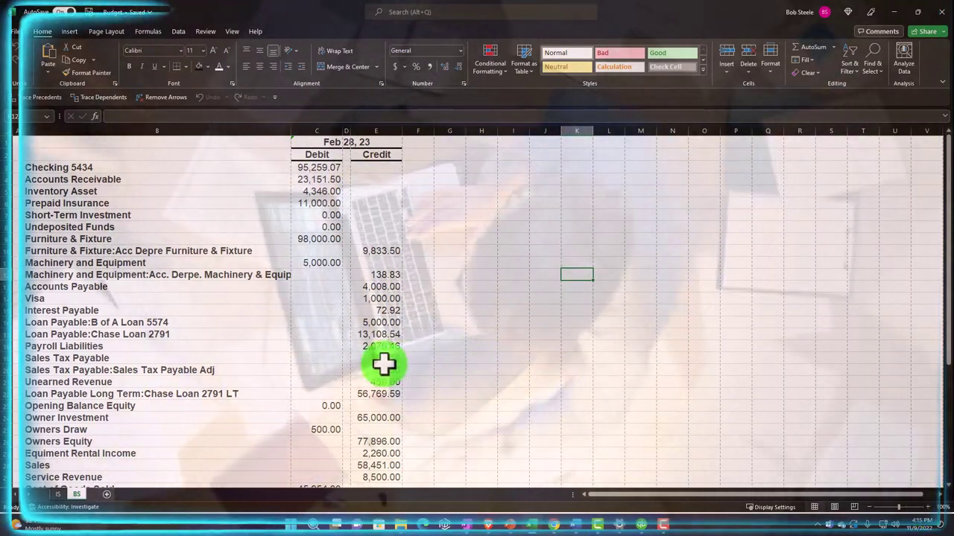
- Strip the BS sheet's original formatting by painting a blank cell's format over the whole sheet
{"action": "scroll", "coordinate": [295, 363], "scroll_direction": "up", "scroll_amount": 3}
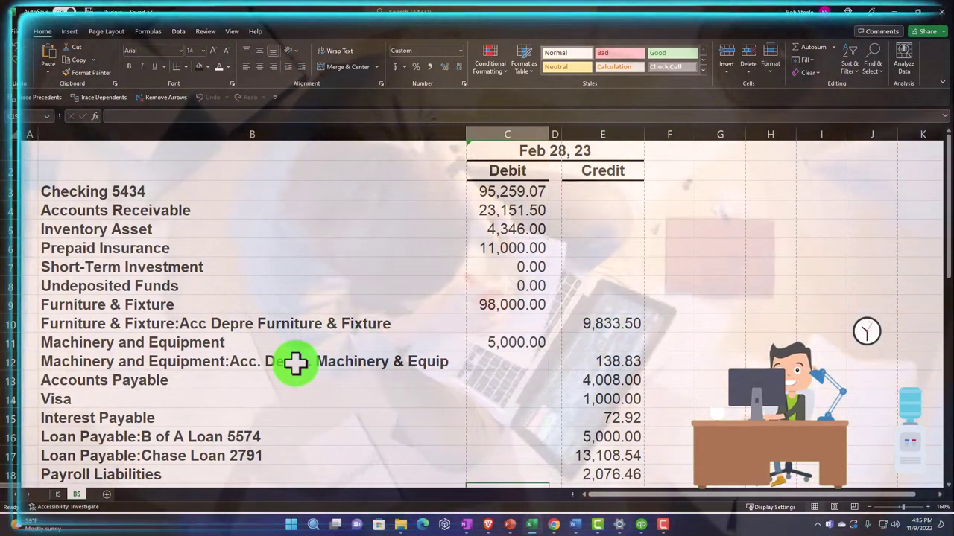
{"action": "scroll", "coordinate": [295, 363], "scroll_direction": "down", "scroll_amount": 3}
{"action": "scroll", "coordinate": [295, 363], "scroll_direction": "down", "scroll_amount": 7}
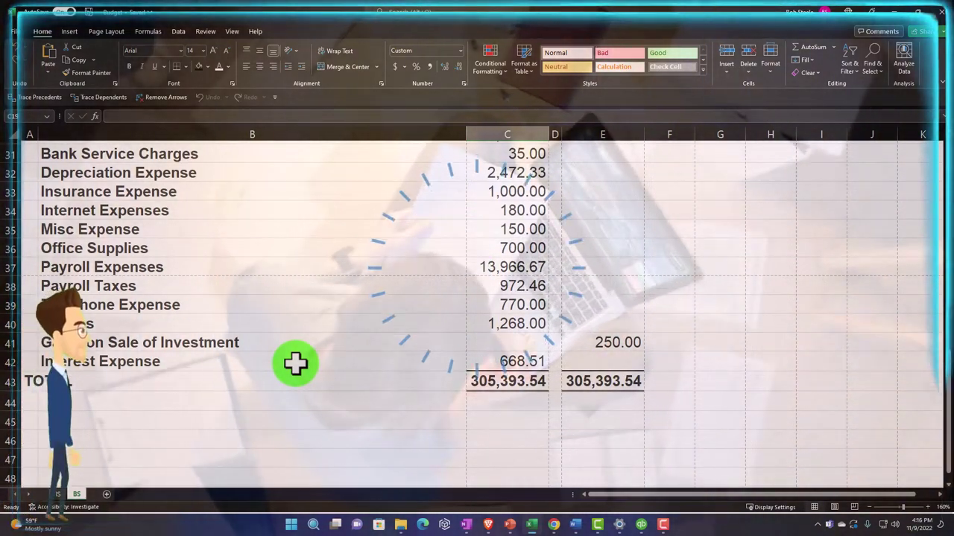
{"action": "scroll", "coordinate": [295, 363], "scroll_direction": "up", "scroll_amount": 2}
{"action": "scroll", "coordinate": [295, 363], "scroll_direction": "up", "scroll_amount": 8}
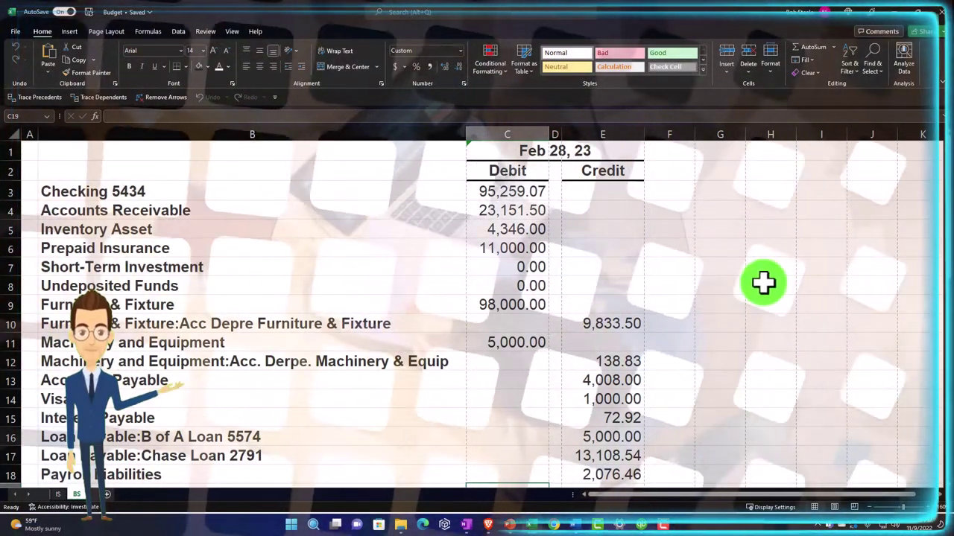
{"action": "left_click", "coordinate": [766, 283]}
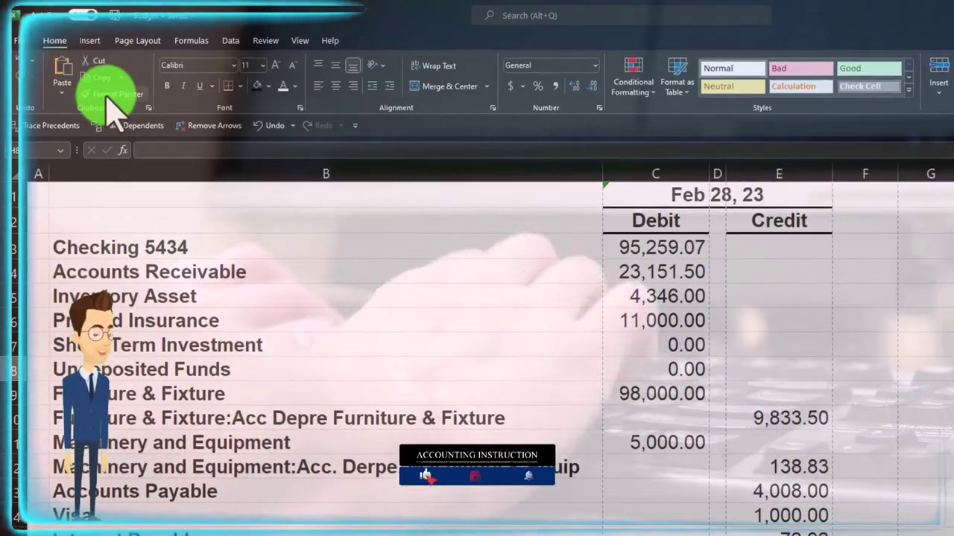
{"action": "left_click", "coordinate": [98, 99]}
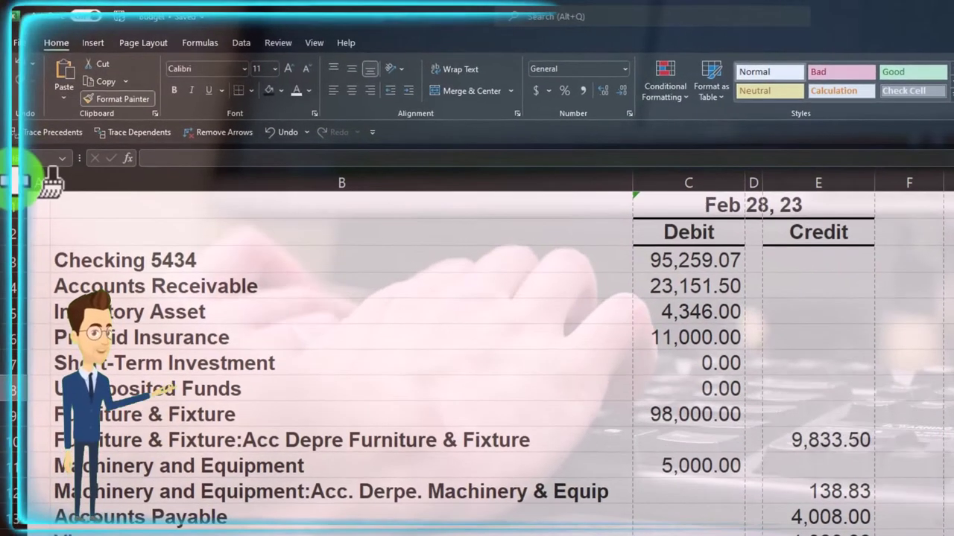
{"action": "left_click", "coordinate": [16, 180]}
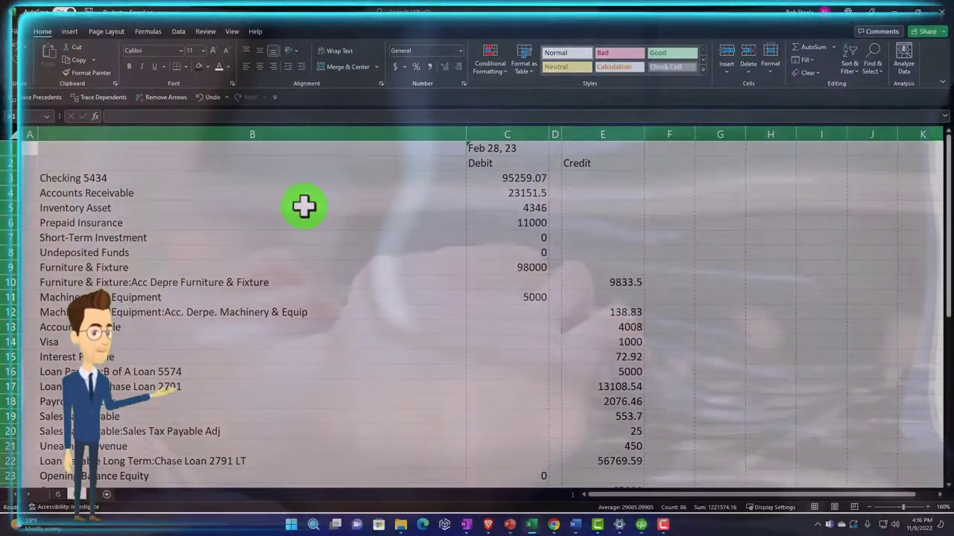
- Format all cells as Currency with symbol None and 0 decimal places
{"action": "right_click", "coordinate": [405, 276]}
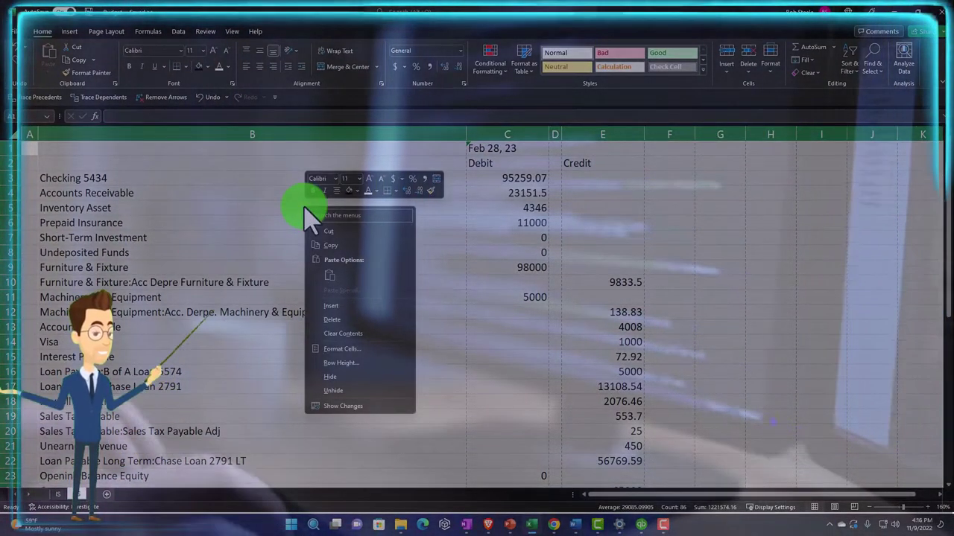
{"action": "left_click", "coordinate": [341, 348]}
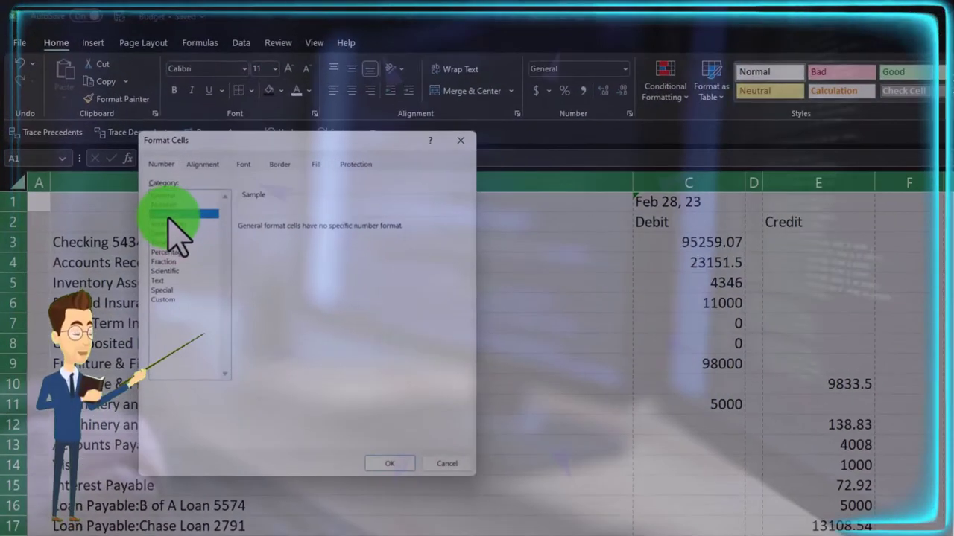
{"action": "left_click", "coordinate": [122, 157]}
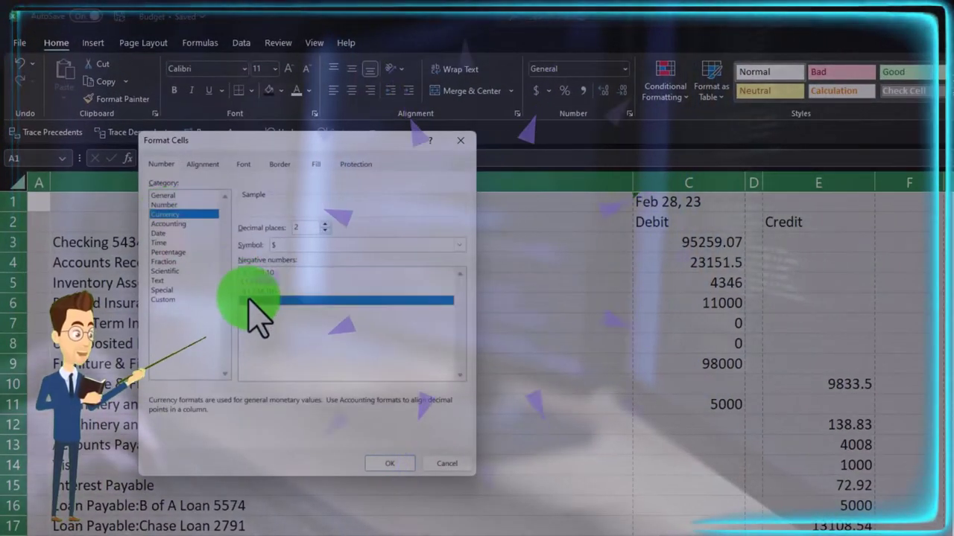
{"action": "left_click", "coordinate": [316, 246]}
{"action": "left_click", "coordinate": [312, 257]}
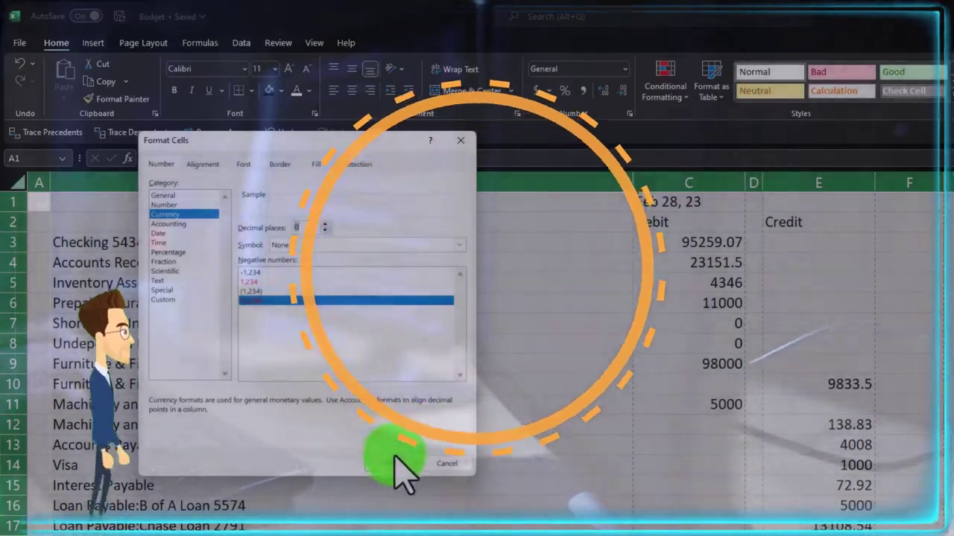
{"action": "left_click", "coordinate": [395, 462]}
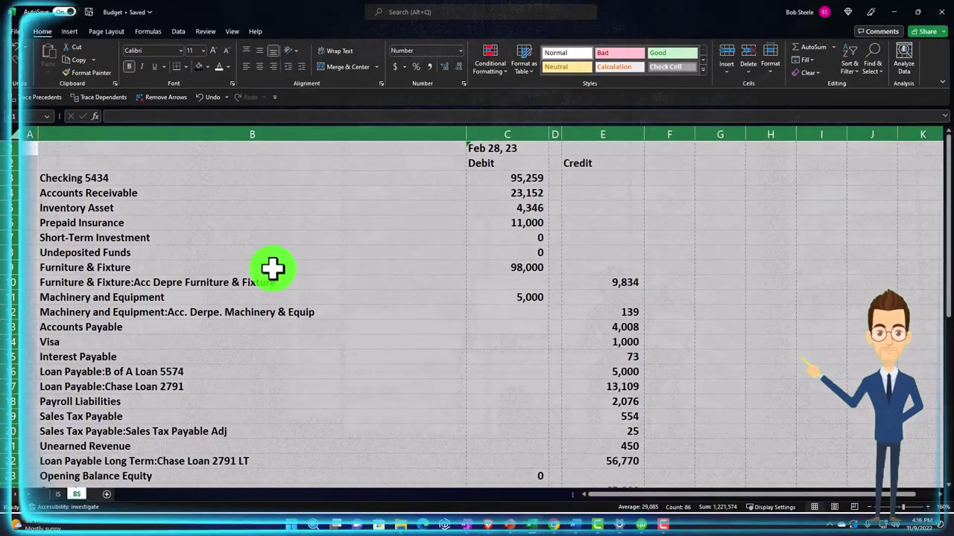
- Delete the two Feb 28, 23 header rows at the top of the sheet
{"action": "left_click", "coordinate": [272, 268]}
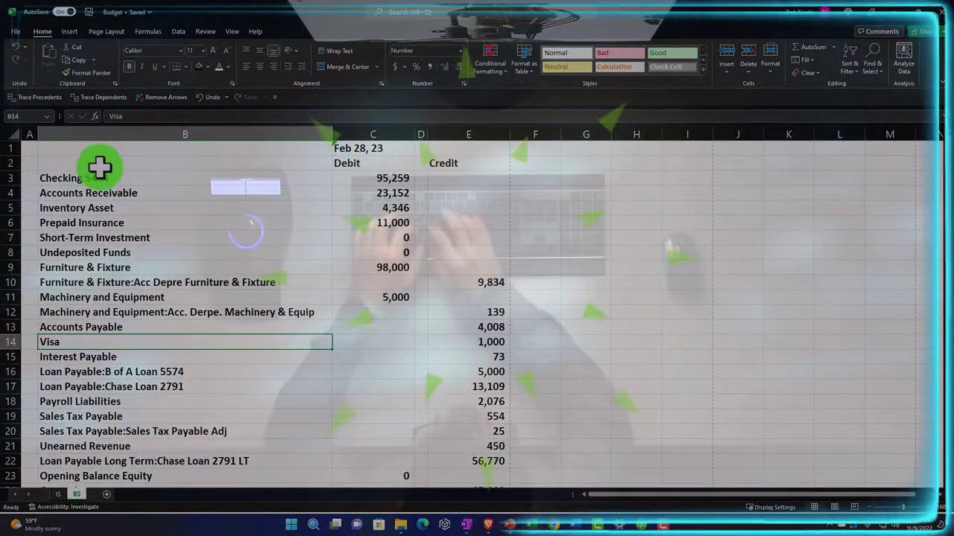
{"action": "left_click", "coordinate": [6, 148]}
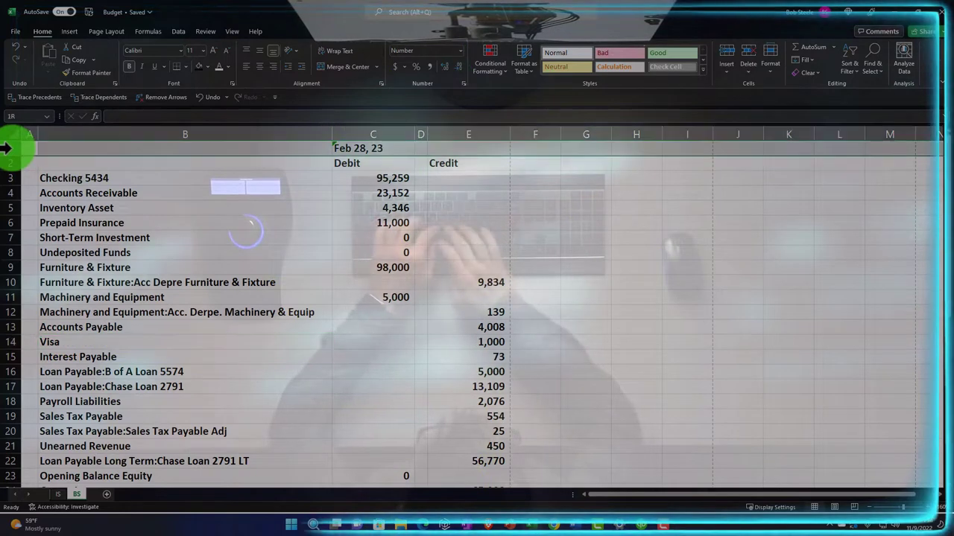
{"action": "left_click_drag", "start_coordinate": [6, 149], "coordinate": [11, 157]}
{"action": "right_click", "coordinate": [131, 158]}
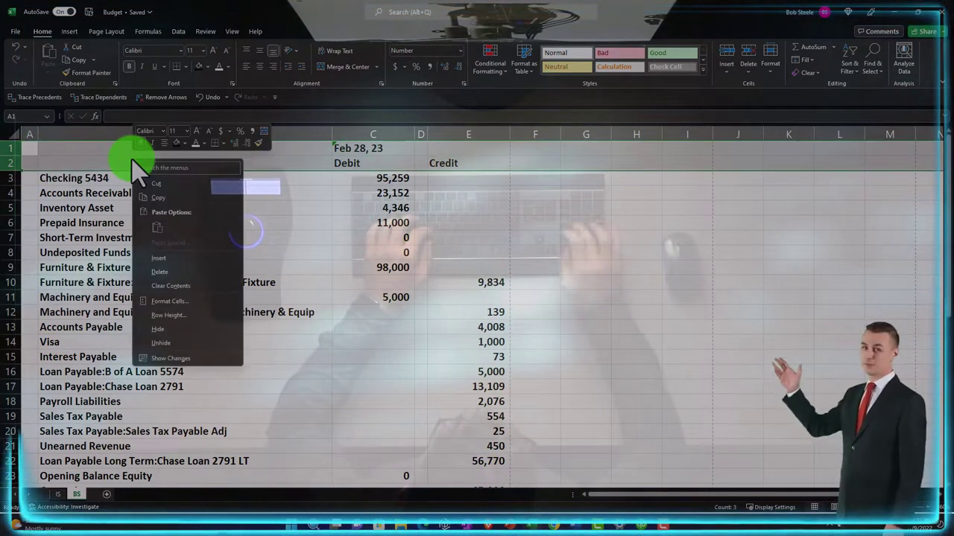
{"action": "left_click", "coordinate": [171, 273]}
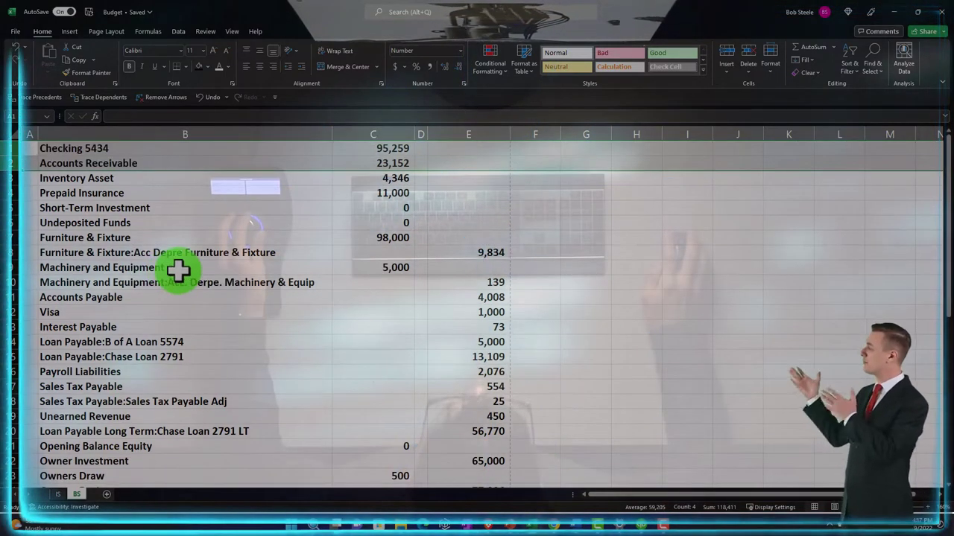
- Select the debit amounts, the credit amounts and the row 41 TOTAL amounts to review the balances
{"action": "left_click", "coordinate": [177, 269]}
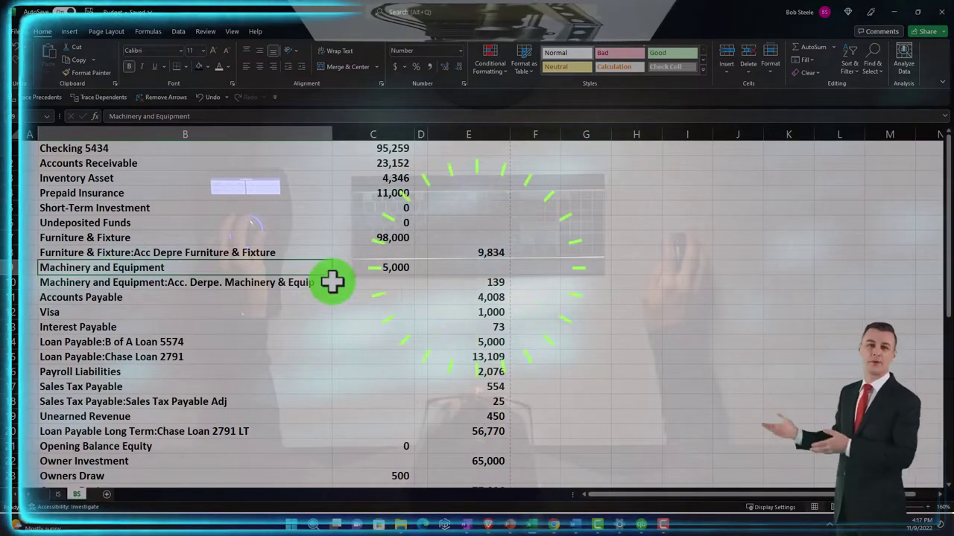
{"action": "left_click_drag", "start_coordinate": [375, 149], "coordinate": [373, 263]}
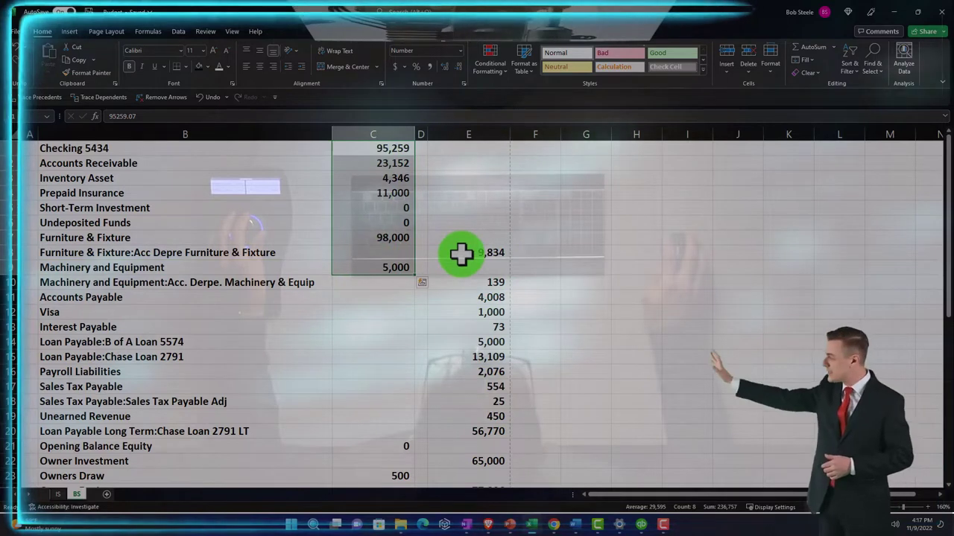
{"action": "left_click_drag", "start_coordinate": [461, 254], "coordinate": [464, 415]}
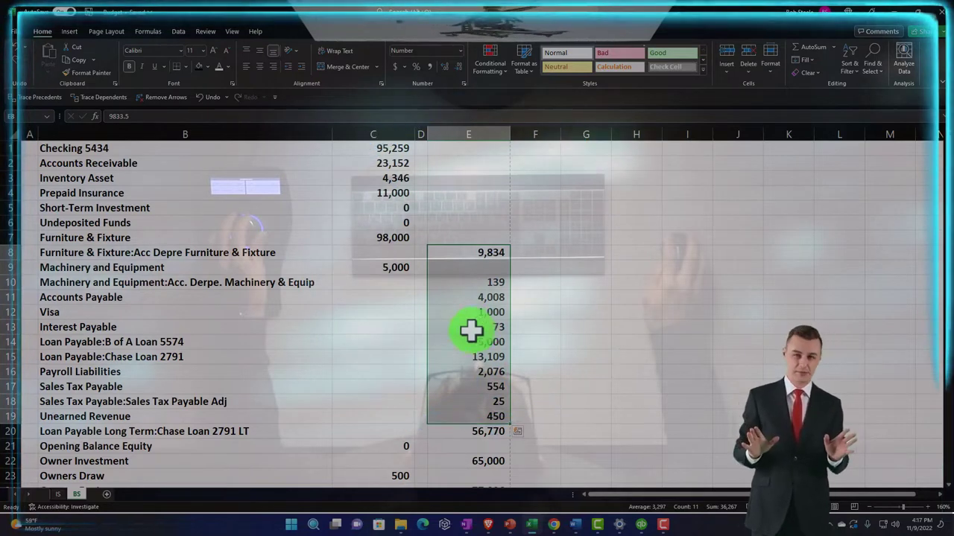
{"action": "left_click", "coordinate": [397, 316]}
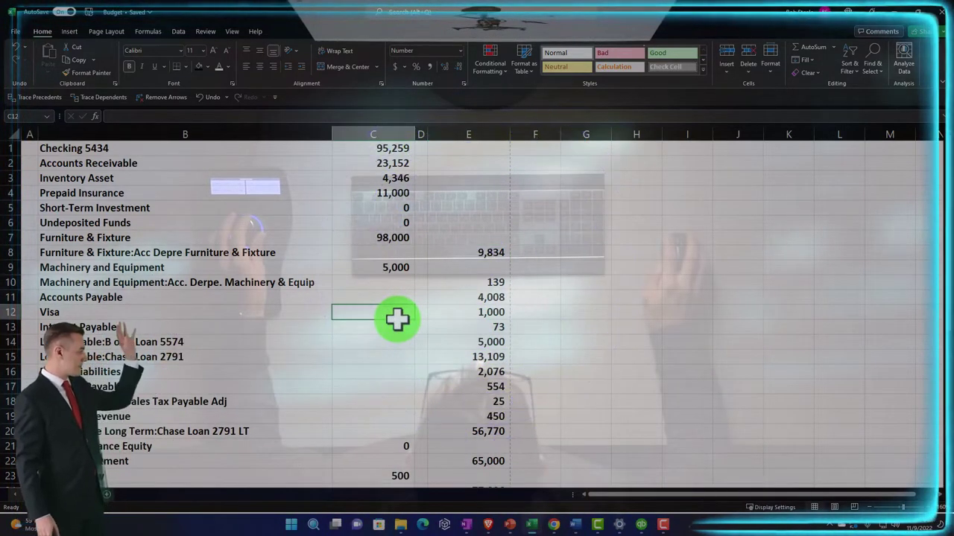
{"action": "scroll", "coordinate": [398, 319], "scroll_direction": "down", "scroll_amount": 2}
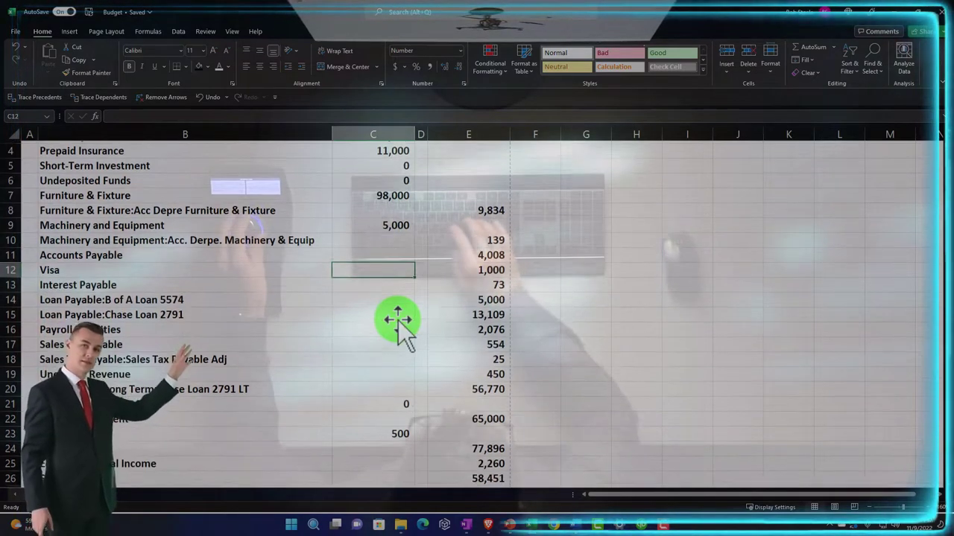
{"action": "scroll", "coordinate": [398, 320], "scroll_direction": "down", "scroll_amount": 6}
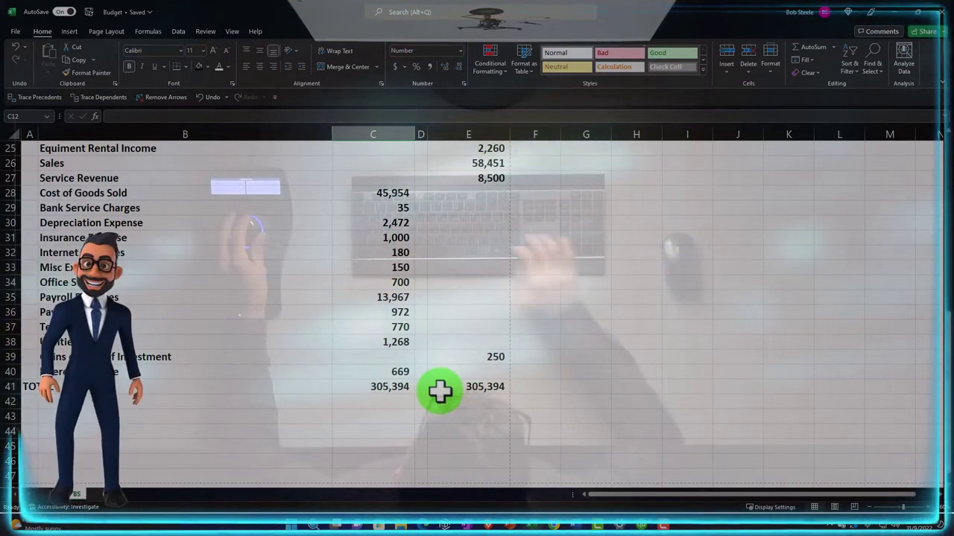
{"action": "left_click_drag", "start_coordinate": [387, 387], "coordinate": [481, 390]}
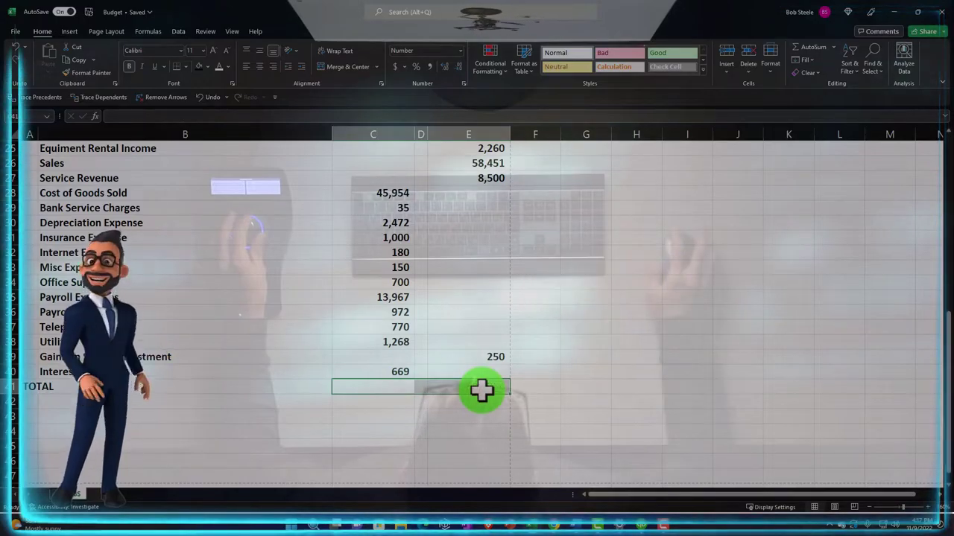
{"action": "scroll", "coordinate": [481, 390], "scroll_direction": "up", "scroll_amount": 8}
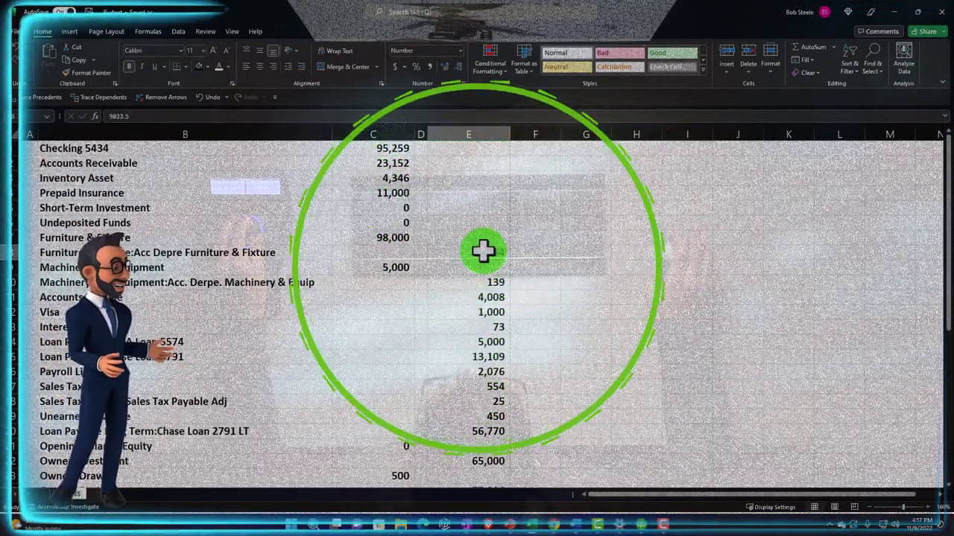
- Try moving the 9,834 amount from E8 into C8, then cancel, leaving C8 empty
{"action": "right_click", "coordinate": [486, 253]}
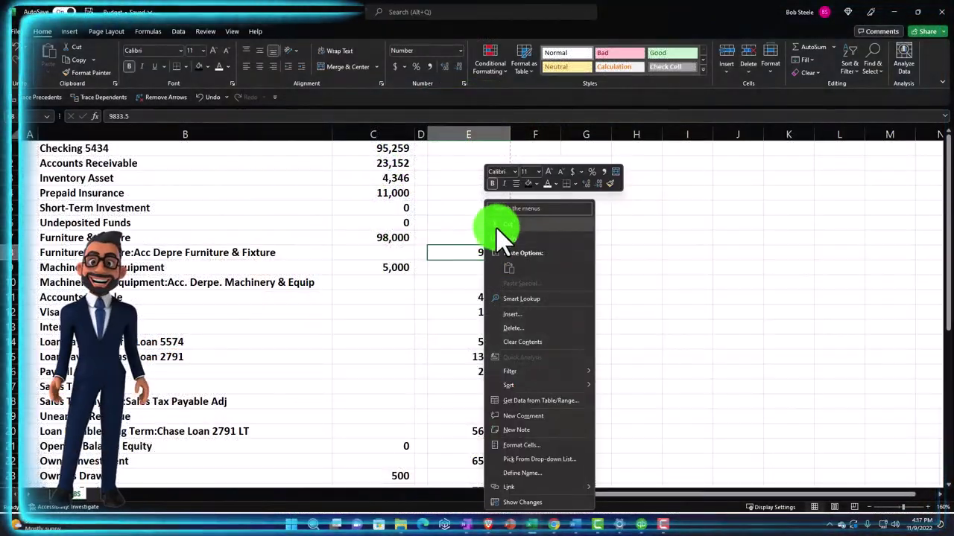
{"action": "left_click", "coordinate": [497, 227]}
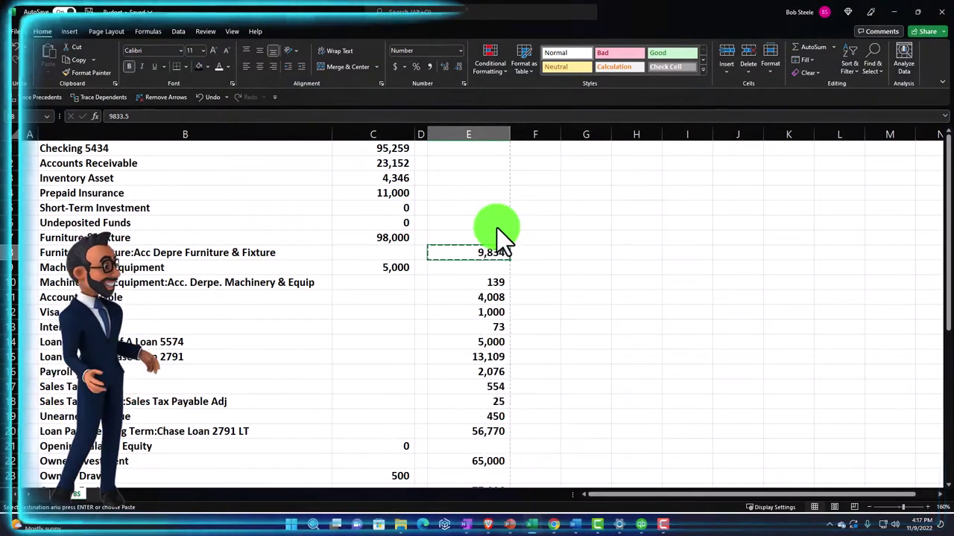
{"action": "right_click", "coordinate": [393, 252]}
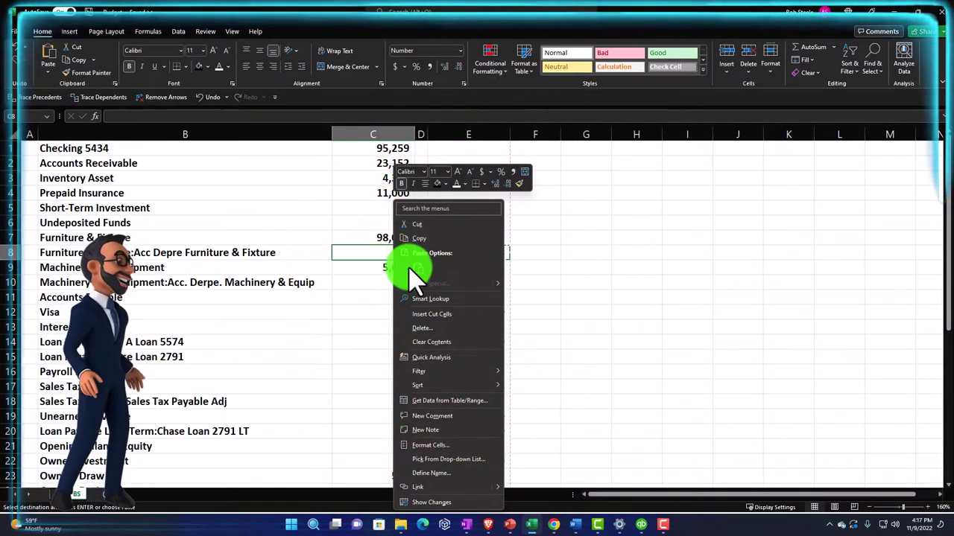
{"action": "left_click", "coordinate": [417, 269]}
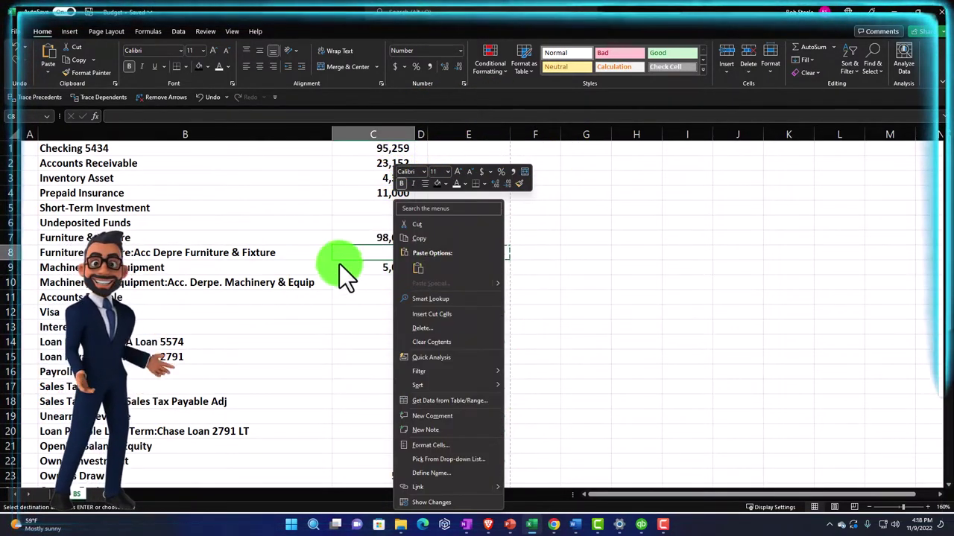
{"action": "key", "text": "Escape"}
- Paste E8's 9,834 into G8 with Paste Special Subtract so it shows (9,834)
{"action": "right_click", "coordinate": [462, 256]}
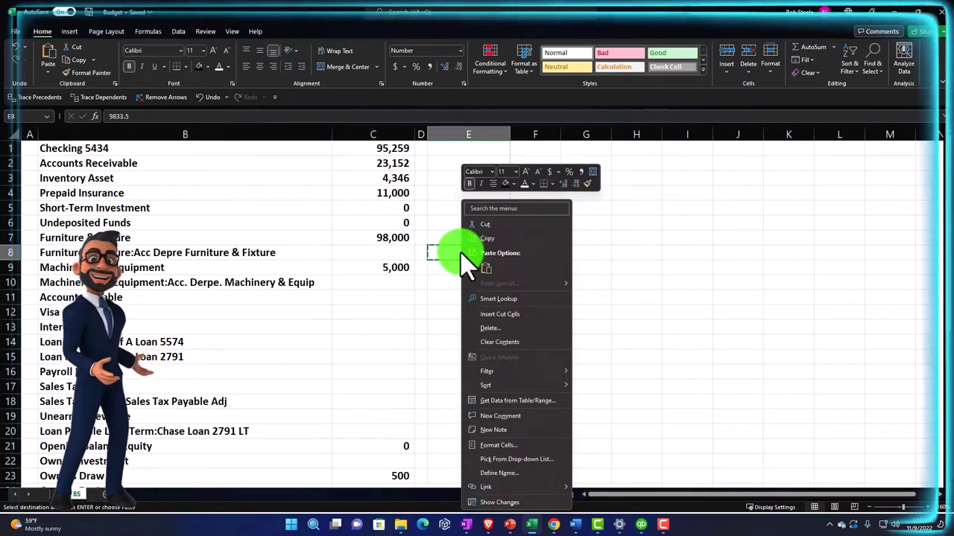
{"action": "left_click", "coordinate": [480, 239]}
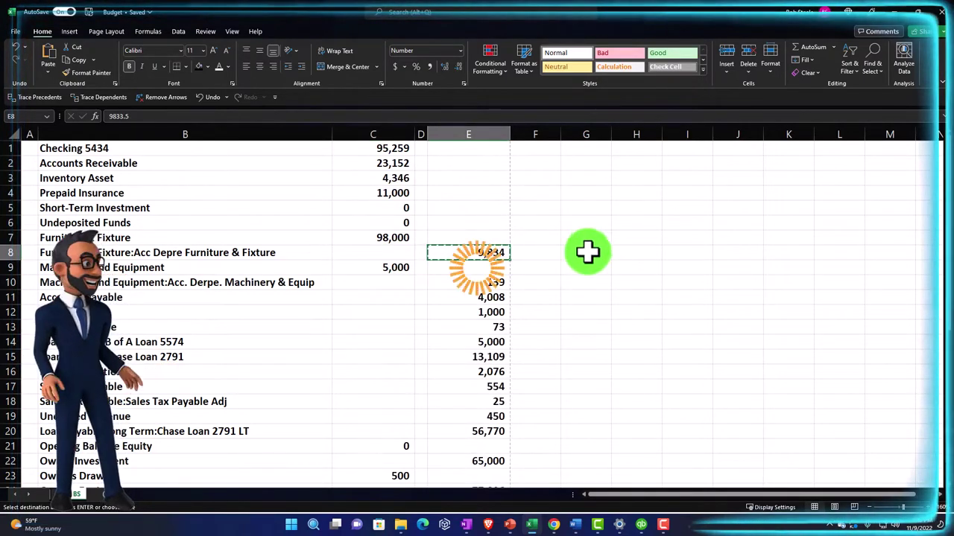
{"action": "right_click", "coordinate": [587, 252]}
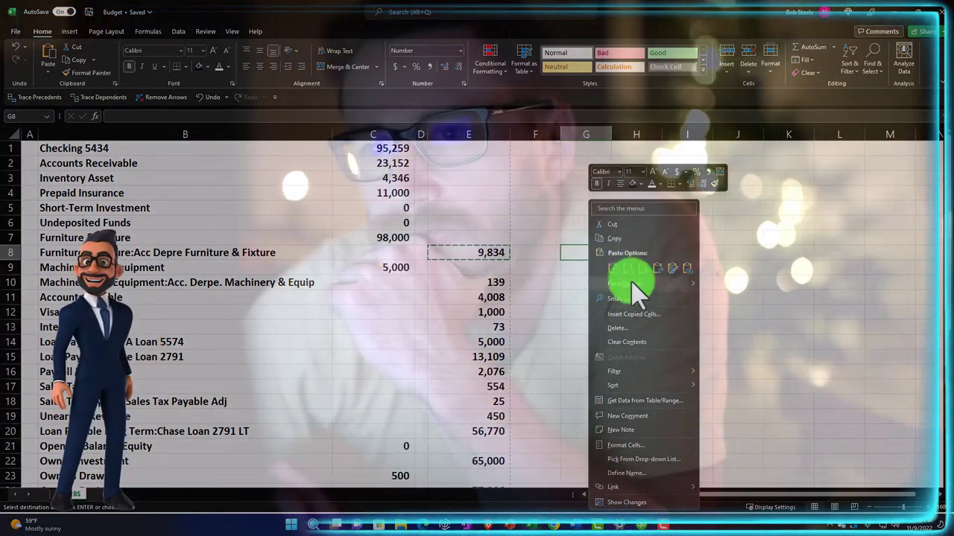
{"action": "left_click", "coordinate": [631, 283]}
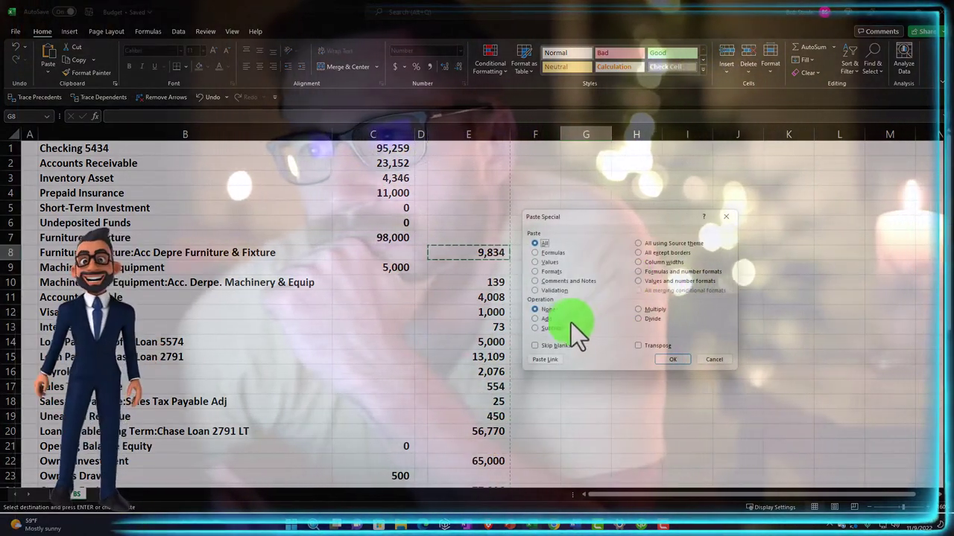
{"action": "left_click", "coordinate": [535, 328]}
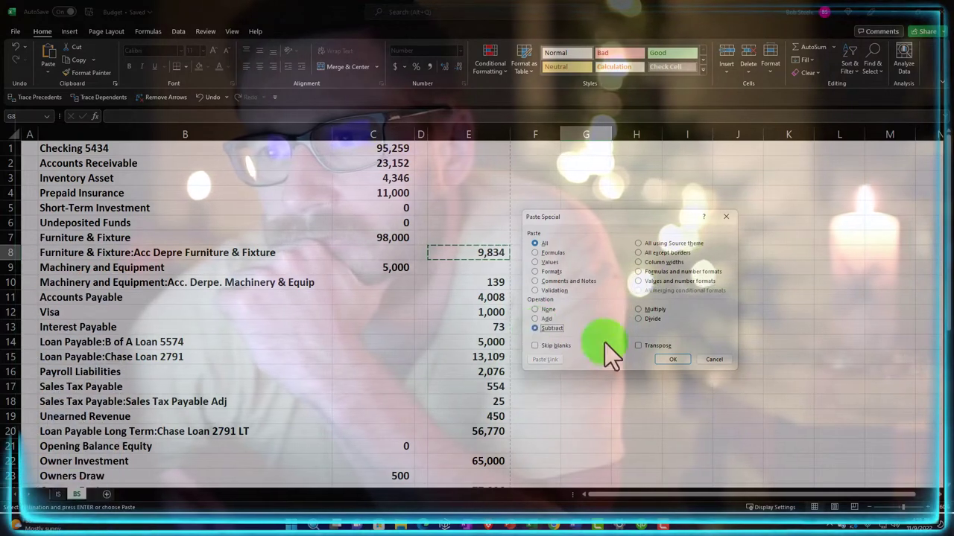
{"action": "left_click", "coordinate": [671, 359]}
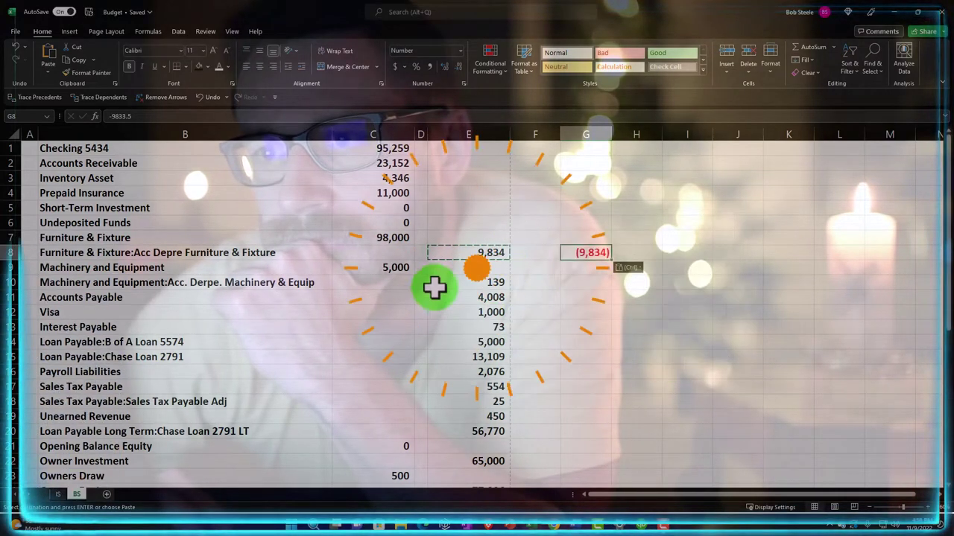
- Subtract-paste the copied 9,834 into C8 so it shows as a negative
{"action": "right_click", "coordinate": [390, 252]}
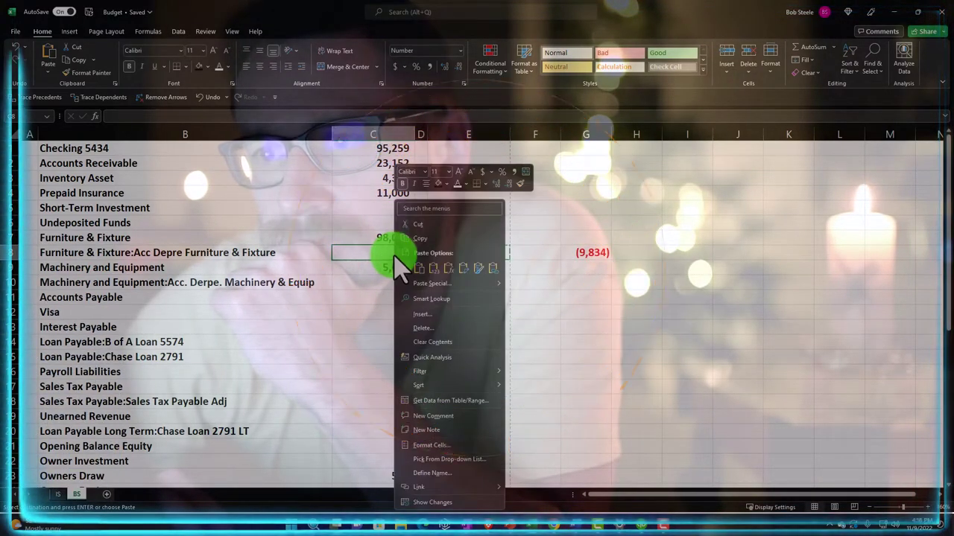
{"action": "left_click", "coordinate": [443, 285]}
{"action": "left_click_drag", "start_coordinate": [382, 221], "coordinate": [631, 194]}
{"action": "left_click", "coordinate": [608, 301]}
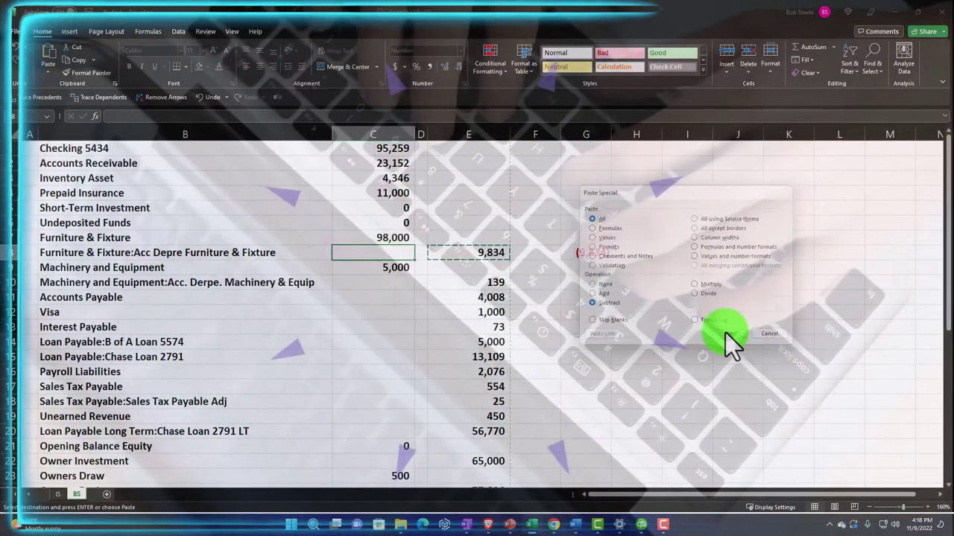
{"action": "left_click", "coordinate": [730, 335]}
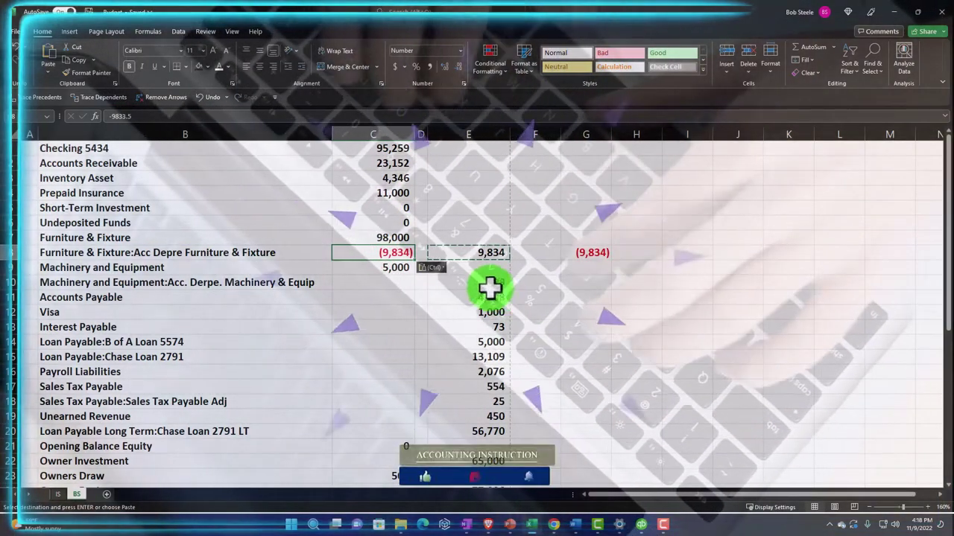
- Copy the E10:E20 credits and subtract-paste them into C10:C20 as negatives
{"action": "left_click_drag", "start_coordinate": [496, 281], "coordinate": [488, 429]}
{"action": "right_click", "coordinate": [485, 364]}
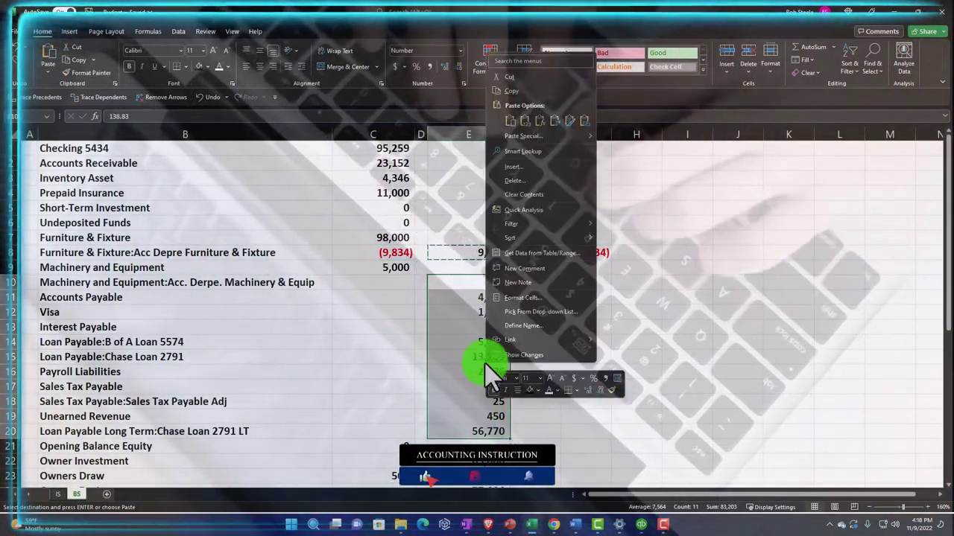
{"action": "key", "text": "Escape"}
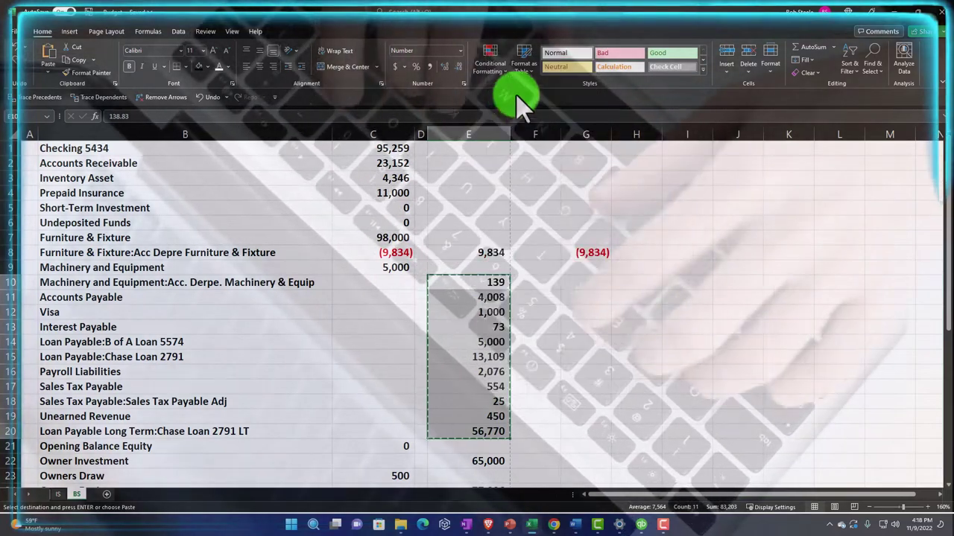
{"action": "right_click", "coordinate": [393, 279]}
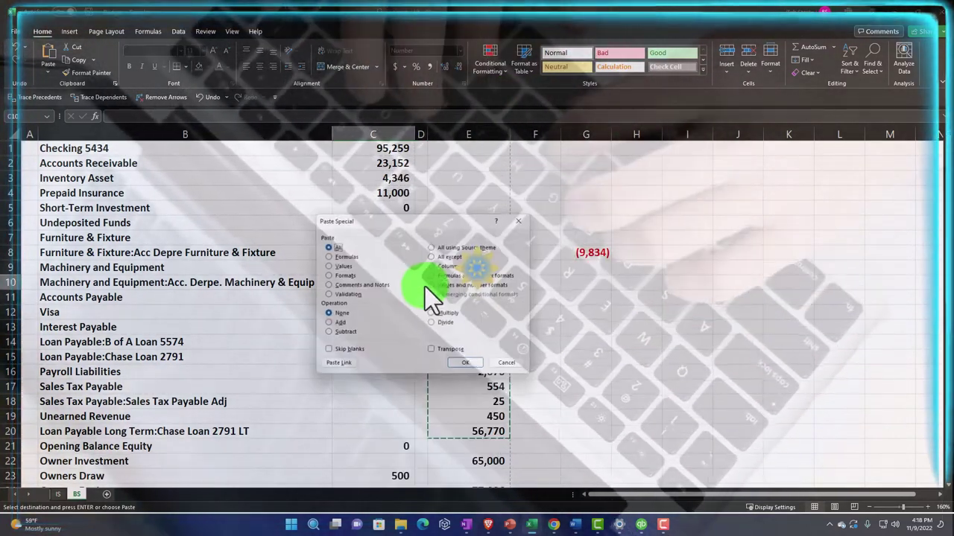
{"action": "left_click", "coordinate": [426, 287]}
{"action": "left_click_drag", "start_coordinate": [425, 241], "coordinate": [642, 198]}
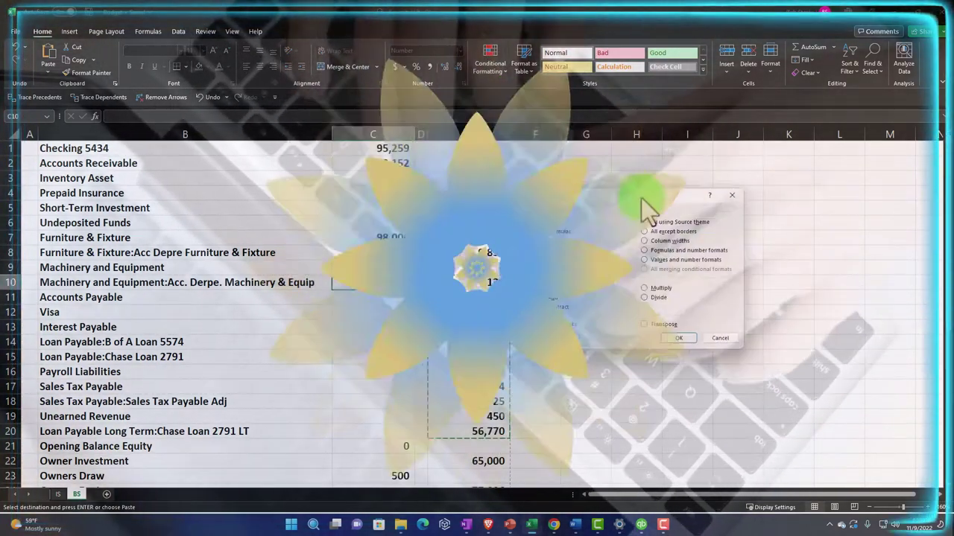
{"action": "left_click", "coordinate": [585, 302]}
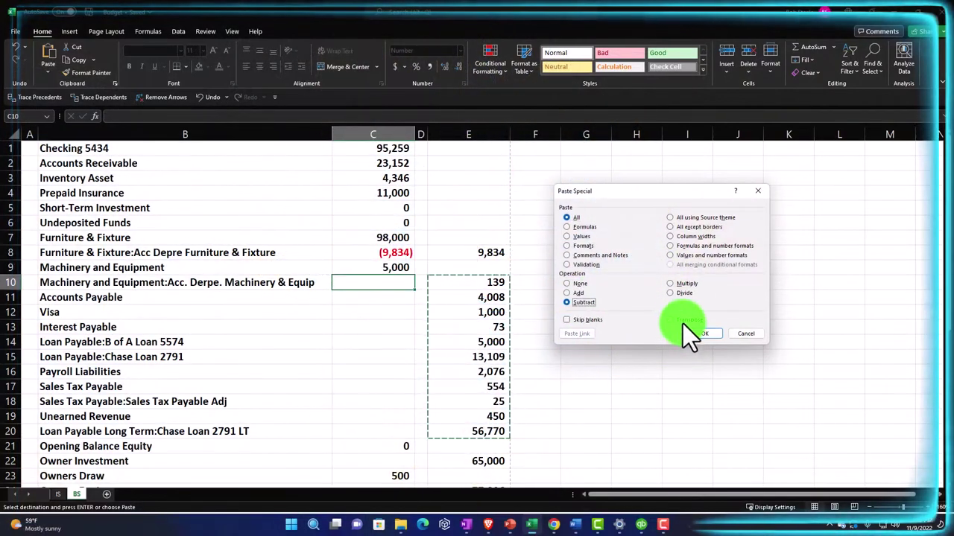
{"action": "left_click", "coordinate": [697, 333]}
- Copy the 65,000 Owner Investment credit in E22 and subtract-paste it into C22
{"action": "scroll", "coordinate": [602, 347], "scroll_direction": "down", "scroll_amount": 2}
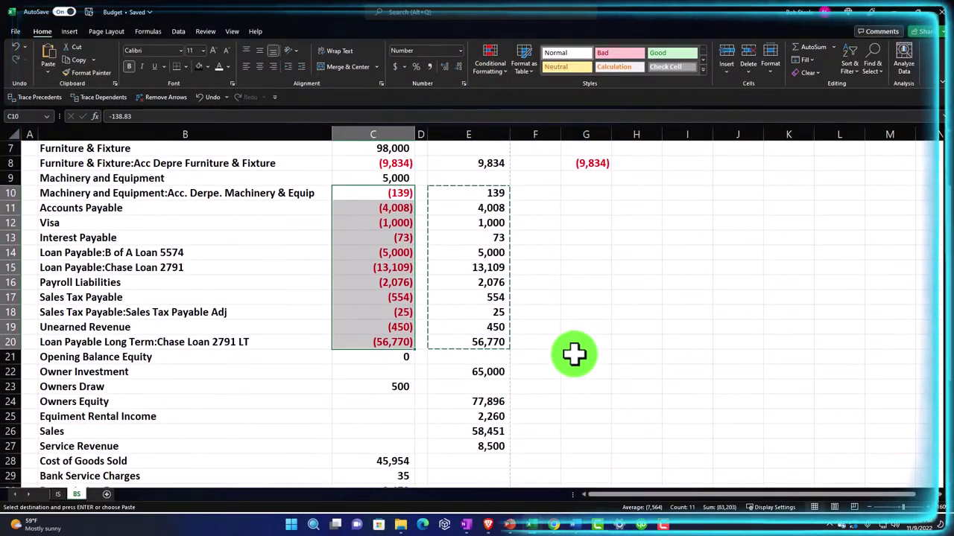
{"action": "right_click", "coordinate": [489, 371]}
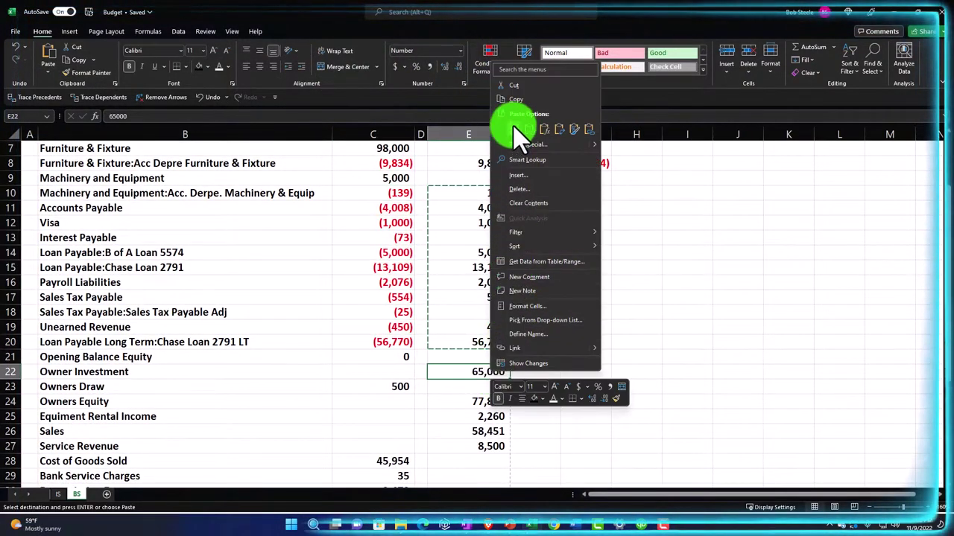
{"action": "key", "text": "Escape"}
{"action": "key", "text": "Escape"}
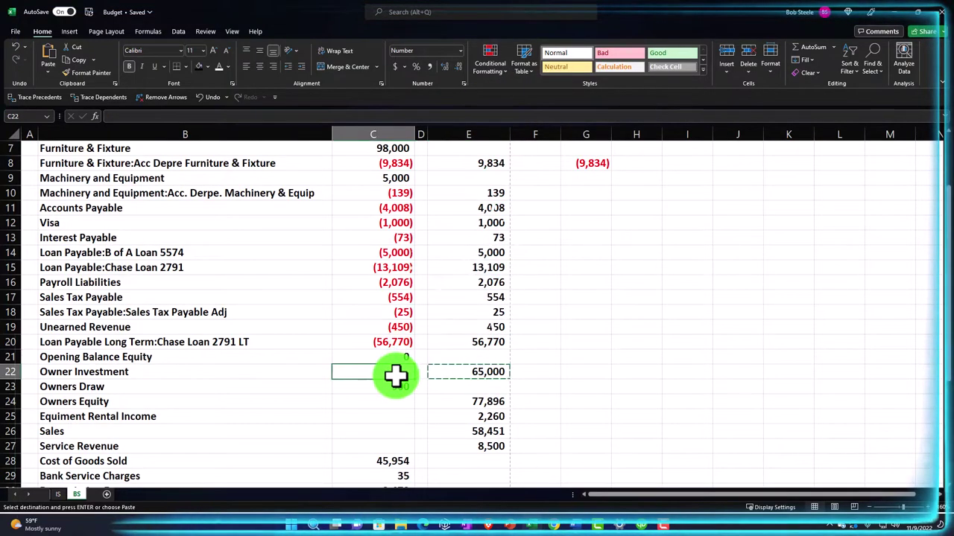
{"action": "right_click", "coordinate": [395, 376]}
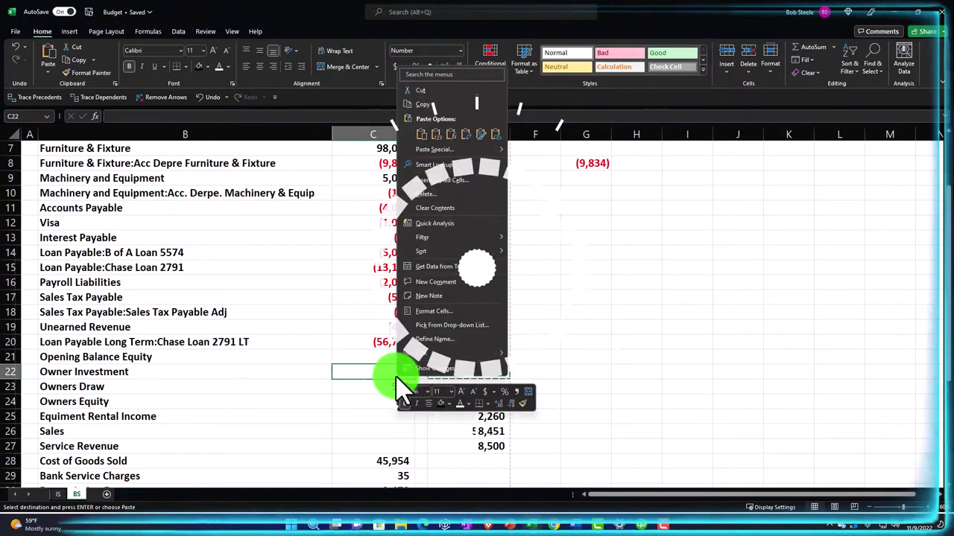
{"action": "left_click", "coordinate": [442, 152]}
{"action": "left_click_drag", "start_coordinate": [437, 122], "coordinate": [626, 155]}
{"action": "left_click", "coordinate": [551, 264]}
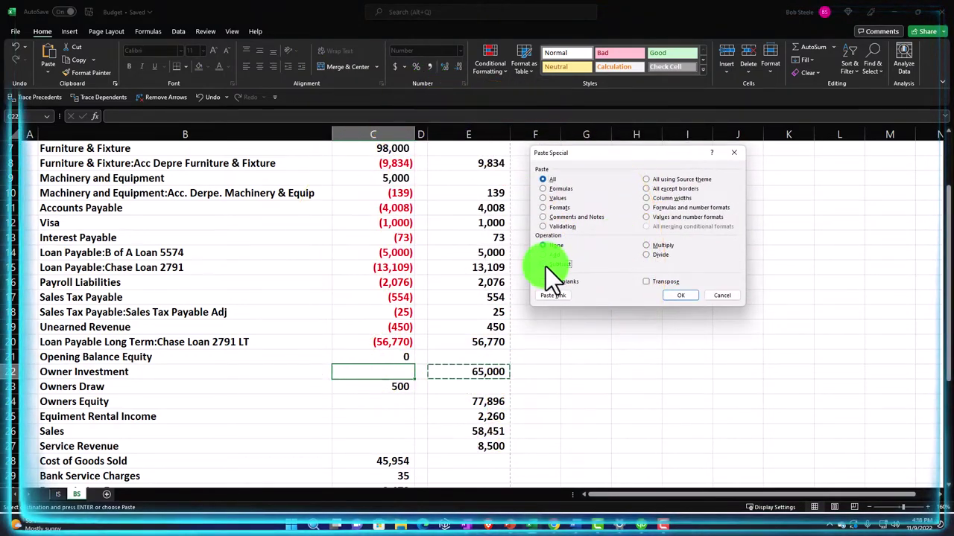
{"action": "left_click", "coordinate": [675, 296]}
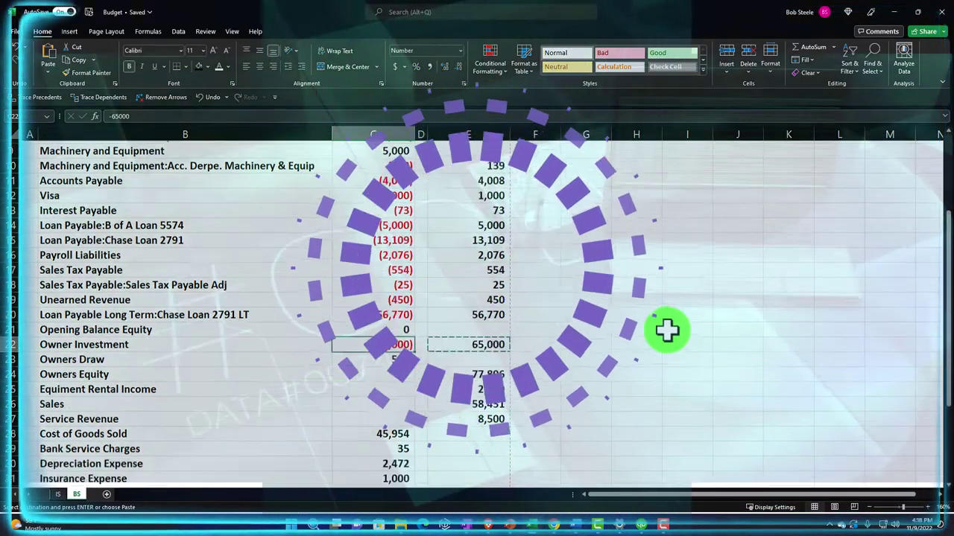
- Copy the E24:E27 credits and subtract-paste them into C24:C27 as negatives
{"action": "scroll", "coordinate": [667, 330], "scroll_direction": "down", "scroll_amount": 2}
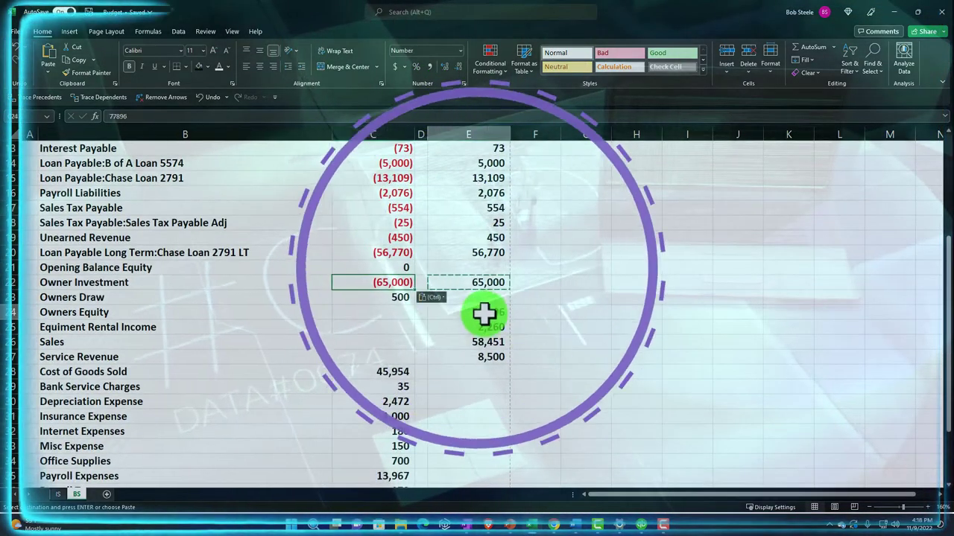
{"action": "left_click_drag", "start_coordinate": [485, 313], "coordinate": [489, 361]}
{"action": "right_click", "coordinate": [489, 352]}
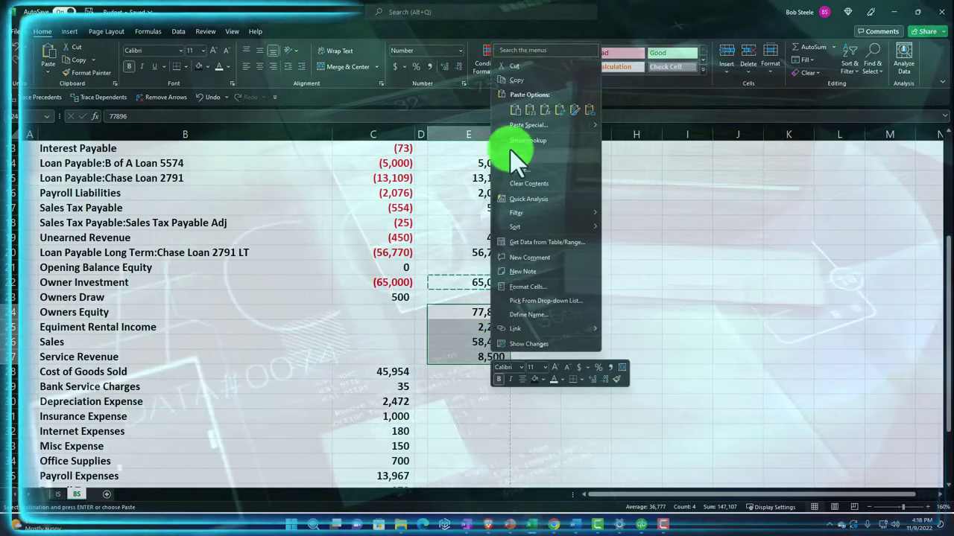
{"action": "left_click", "coordinate": [513, 94]}
{"action": "right_click", "coordinate": [386, 314]}
{"action": "left_click", "coordinate": [433, 87]}
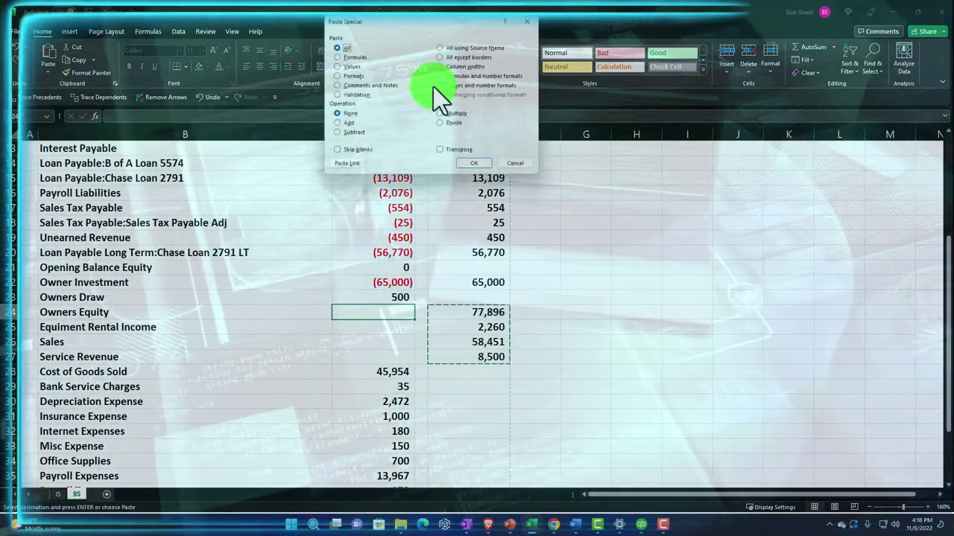
{"action": "left_click", "coordinate": [356, 132]}
{"action": "left_click", "coordinate": [461, 163]}
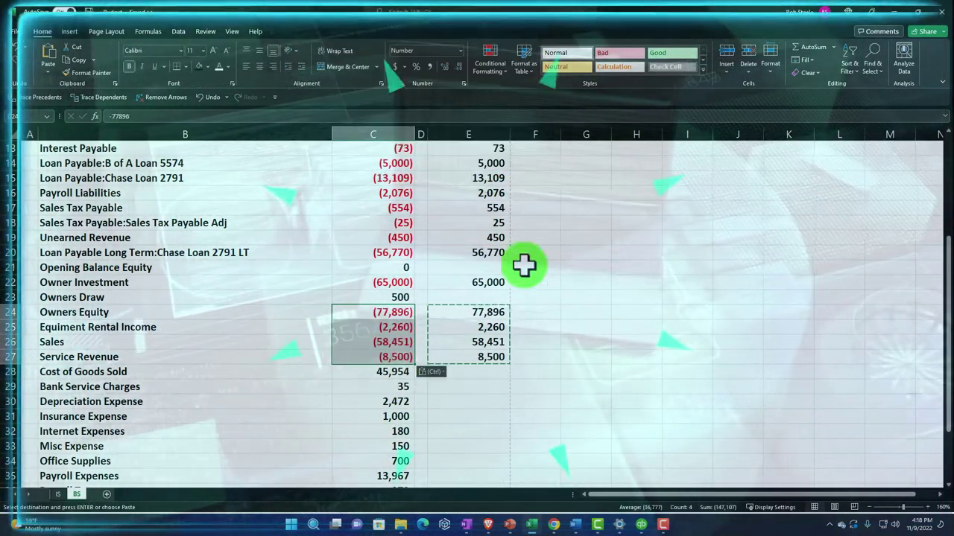
- Copy the 250 gain in E39 and subtract-paste it into C39
{"action": "scroll", "coordinate": [536, 298], "scroll_direction": "down", "scroll_amount": 3}
{"action": "right_click", "coordinate": [496, 400]}
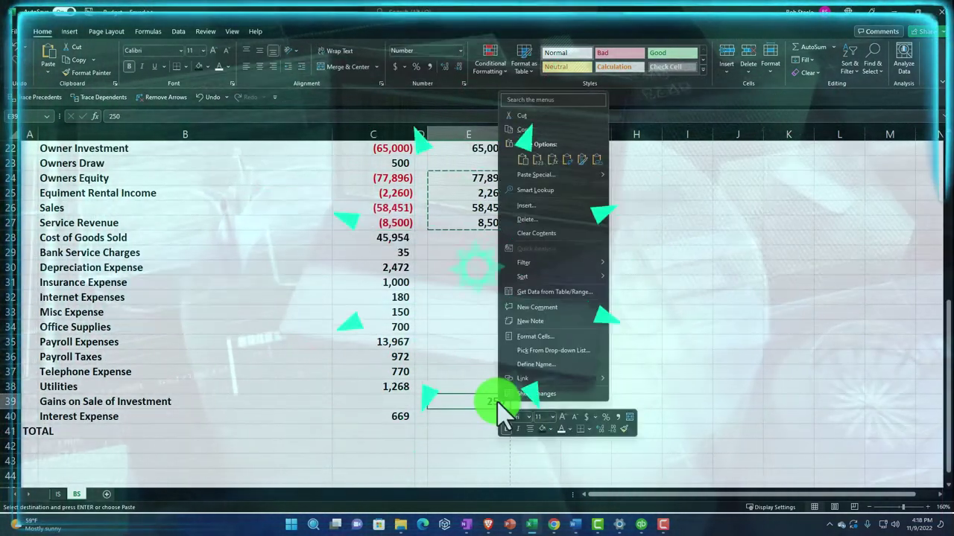
{"action": "key", "text": "Escape"}
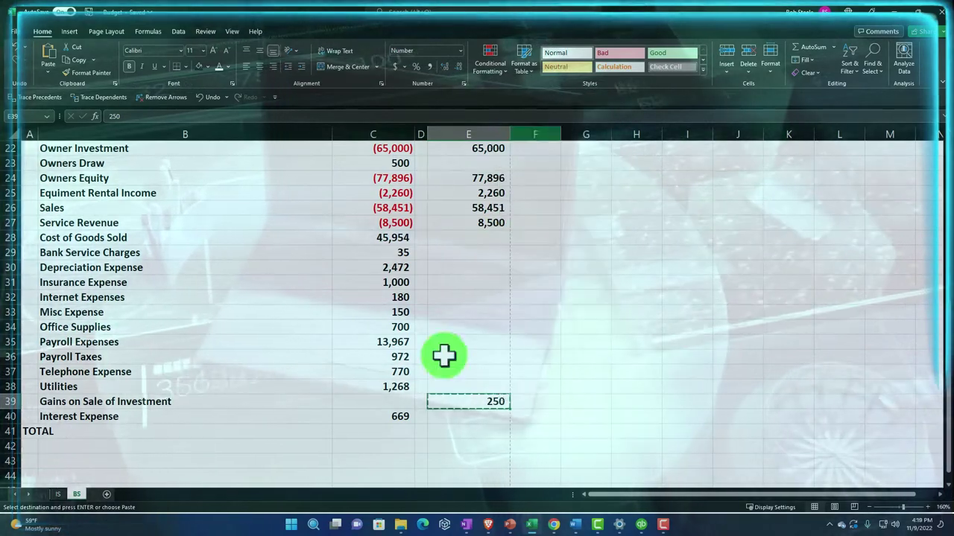
{"action": "left_click", "coordinate": [395, 405]}
{"action": "right_click", "coordinate": [395, 404]}
{"action": "left_click", "coordinate": [434, 177]}
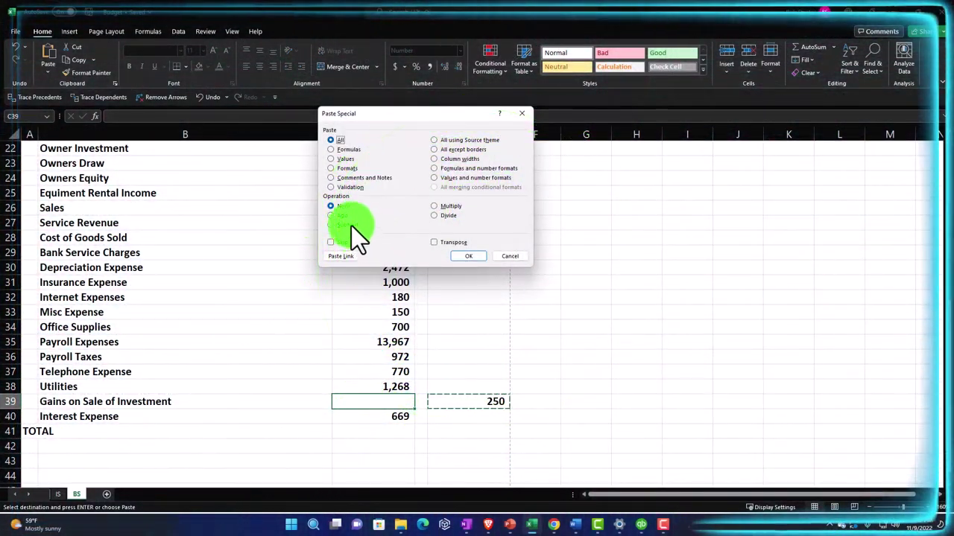
{"action": "left_click", "coordinate": [464, 258]}
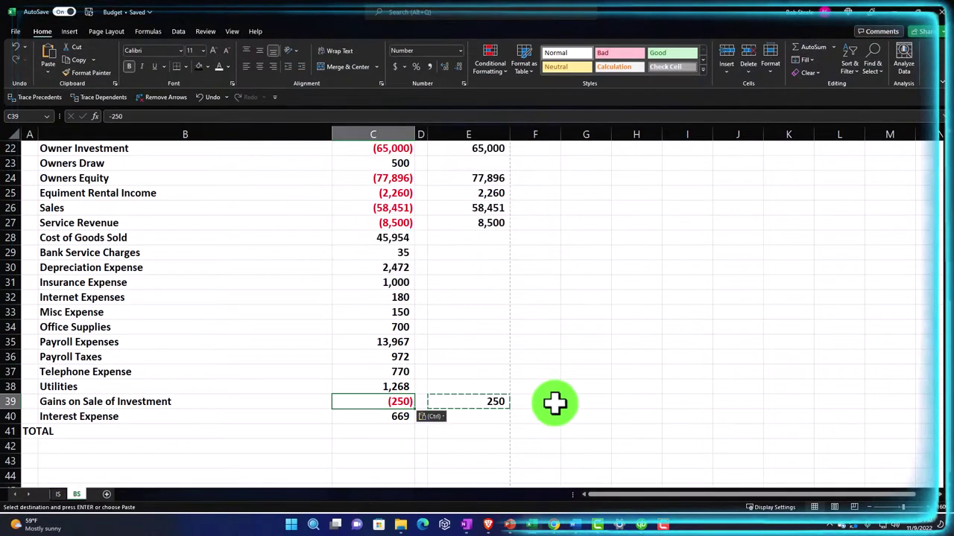
- Delete the helper columns D through G
{"action": "scroll", "coordinate": [558, 404], "scroll_direction": "up", "scroll_amount": 7}
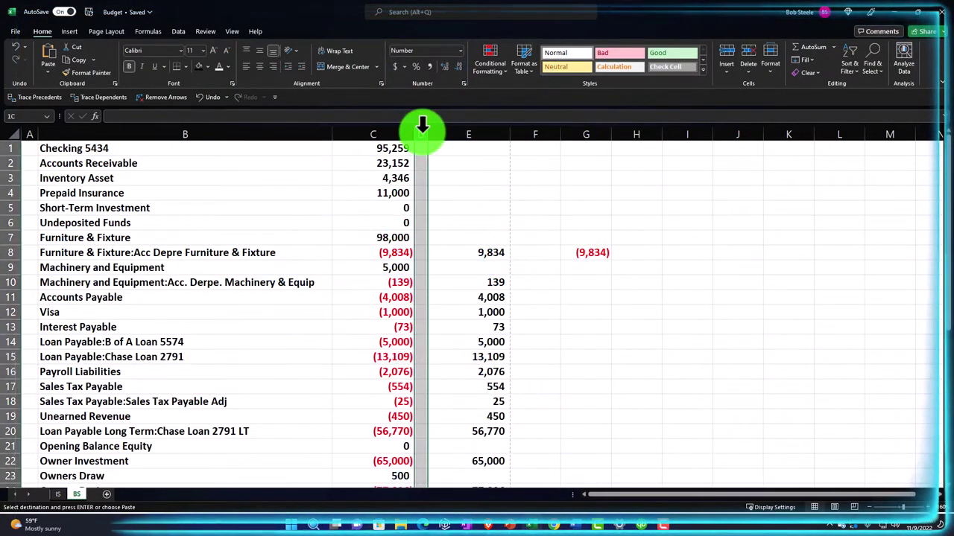
{"action": "left_click_drag", "start_coordinate": [422, 126], "coordinate": [593, 156]}
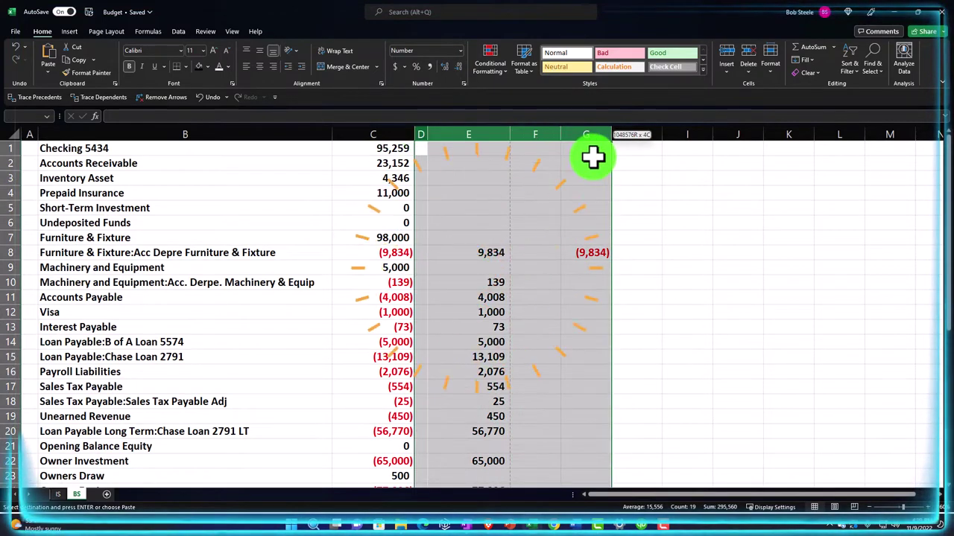
{"action": "right_click", "coordinate": [558, 235]}
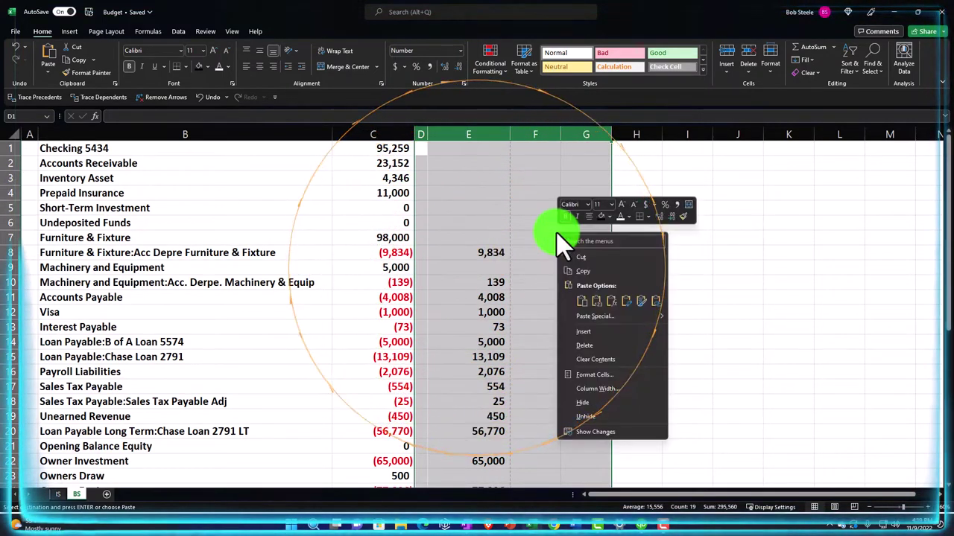
{"action": "left_click", "coordinate": [579, 345]}
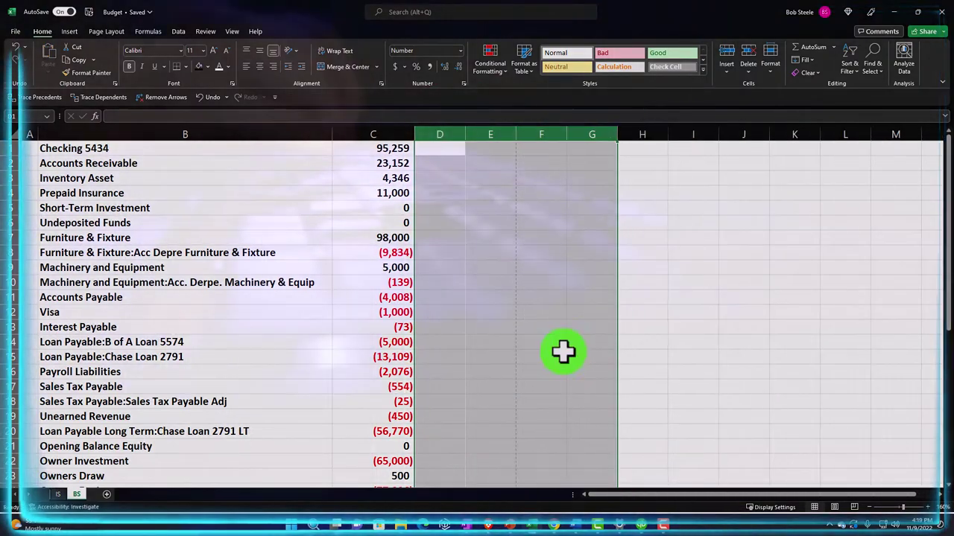
- Enter =SUM(C1:C40) in the TOTAL cell C41, giving 0
{"action": "scroll", "coordinate": [351, 355], "scroll_direction": "down", "scroll_amount": 6}
{"action": "scroll", "coordinate": [351, 355], "scroll_direction": "down", "scroll_amount": 3}
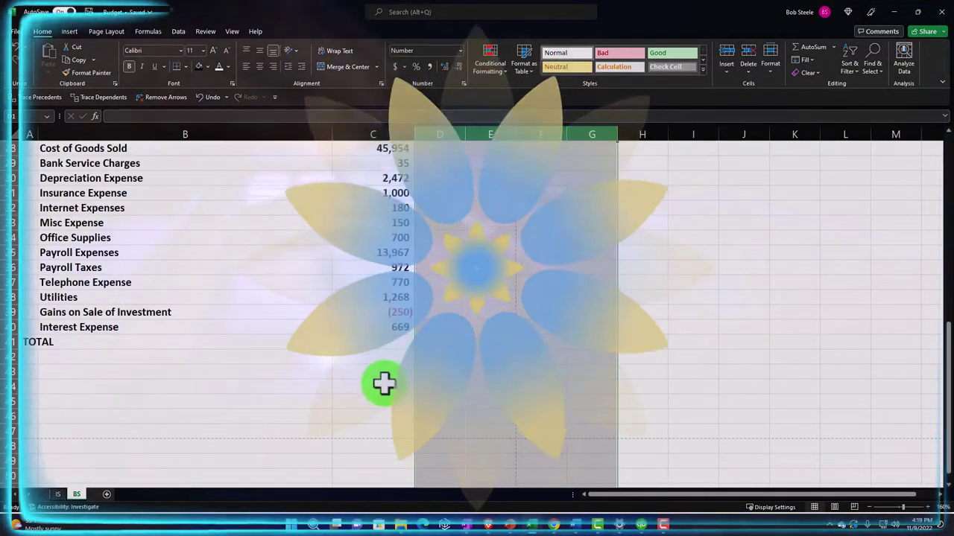
{"action": "left_click", "coordinate": [380, 344]}
{"action": "type", "text": "=su"}
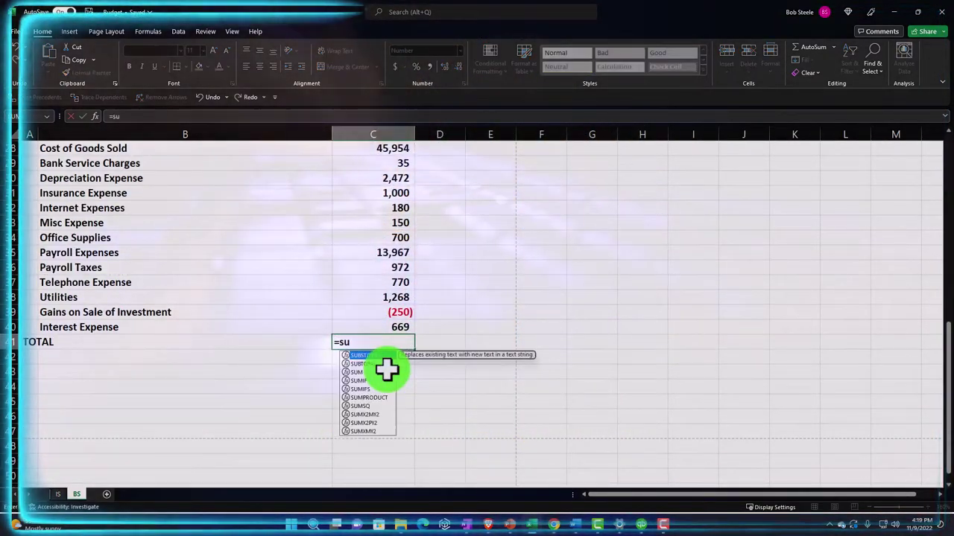
{"action": "type", "text": "m("}
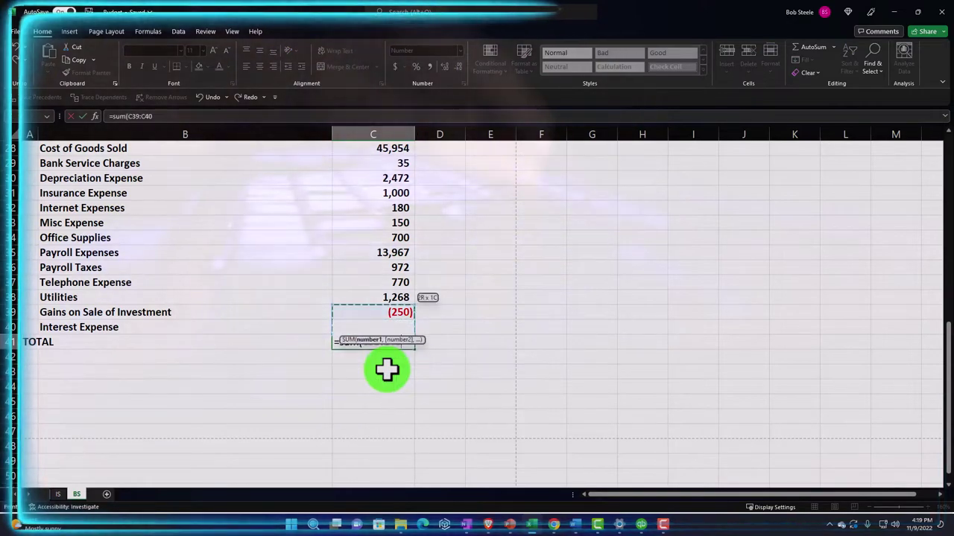
{"action": "key", "text": "ctrl+shift+Up"}
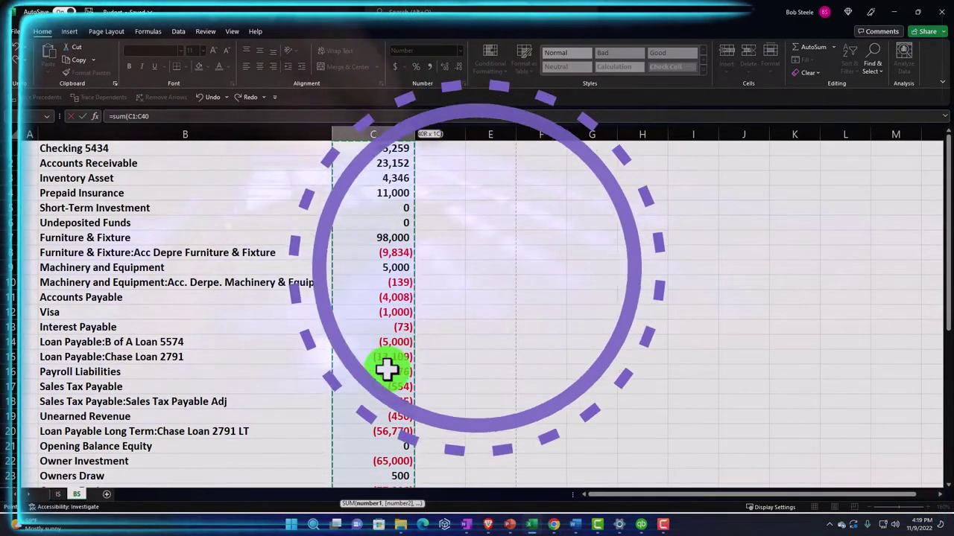
{"action": "key", "text": "Return"}
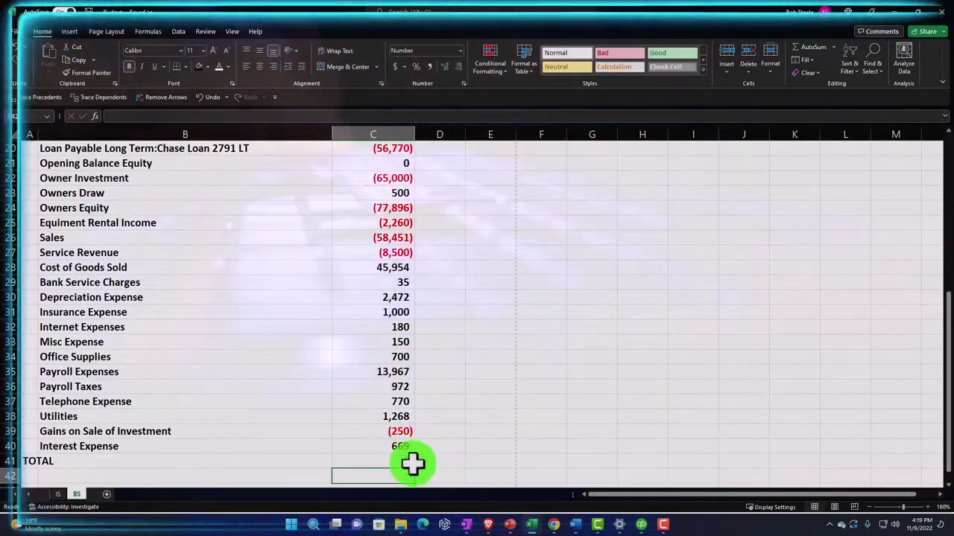
{"action": "scroll", "coordinate": [379, 460], "scroll_direction": "up", "scroll_amount": 2}
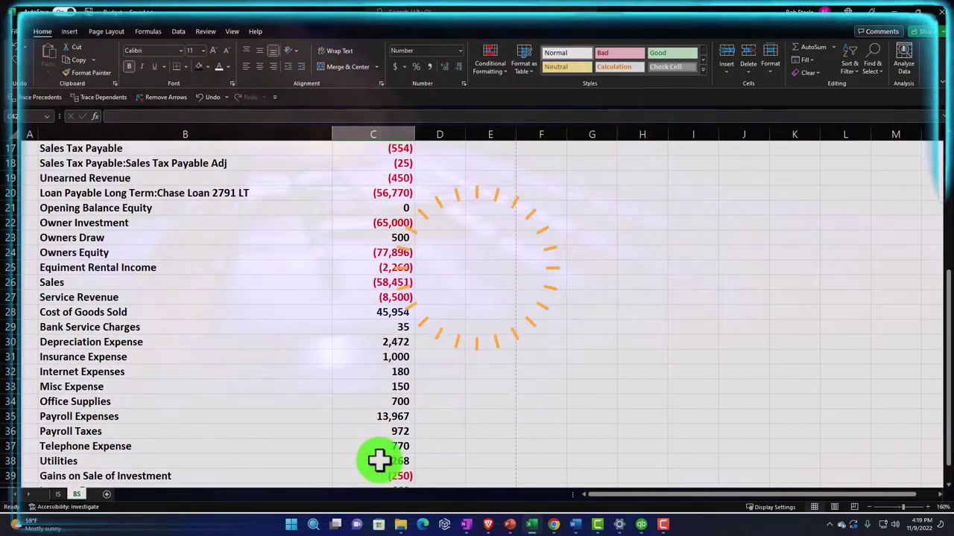
{"action": "scroll", "coordinate": [368, 446], "scroll_direction": "up", "scroll_amount": 2}
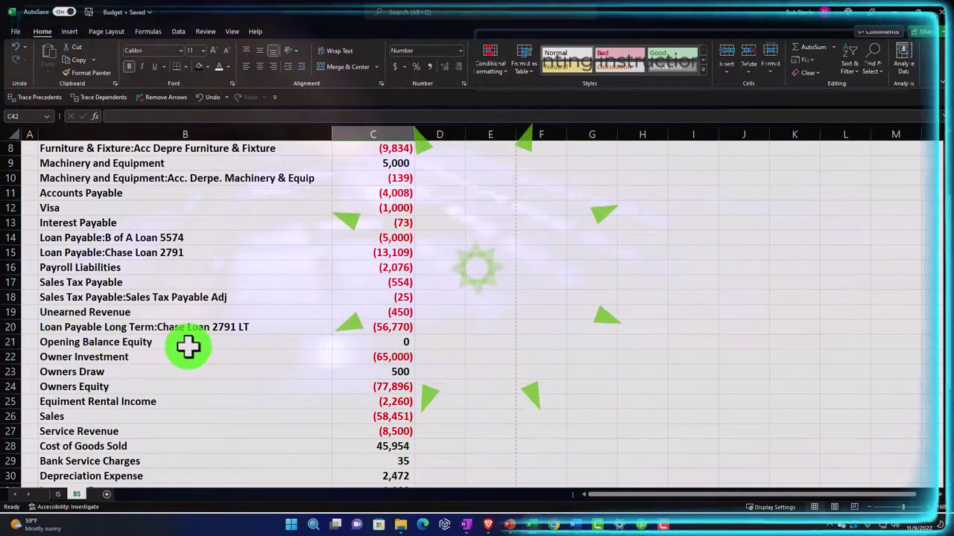
- Select the Opening Balance Equity amount in C21, then switch to the QuickBooks Trial Balance report
{"action": "left_click", "coordinate": [360, 343]}
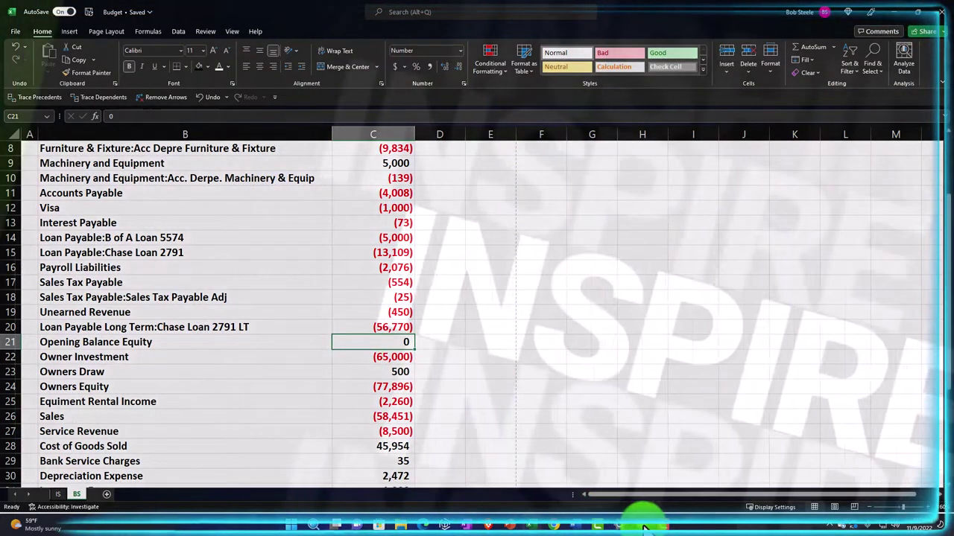
{"action": "left_click", "coordinate": [642, 526]}
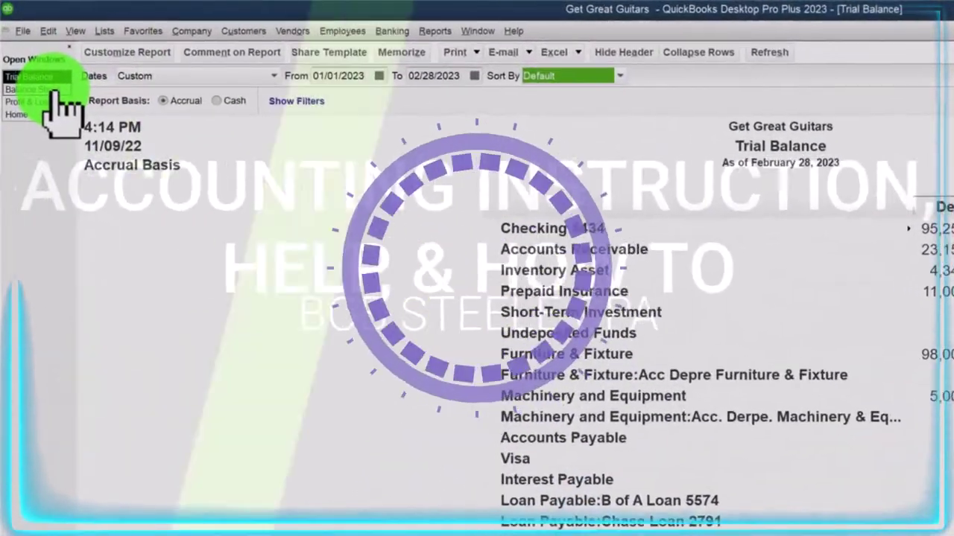
- View the QuickBooks Balance Sheet and Profit & Loss reports, then return to the Excel Budget workbook
{"action": "left_click", "coordinate": [43, 70]}
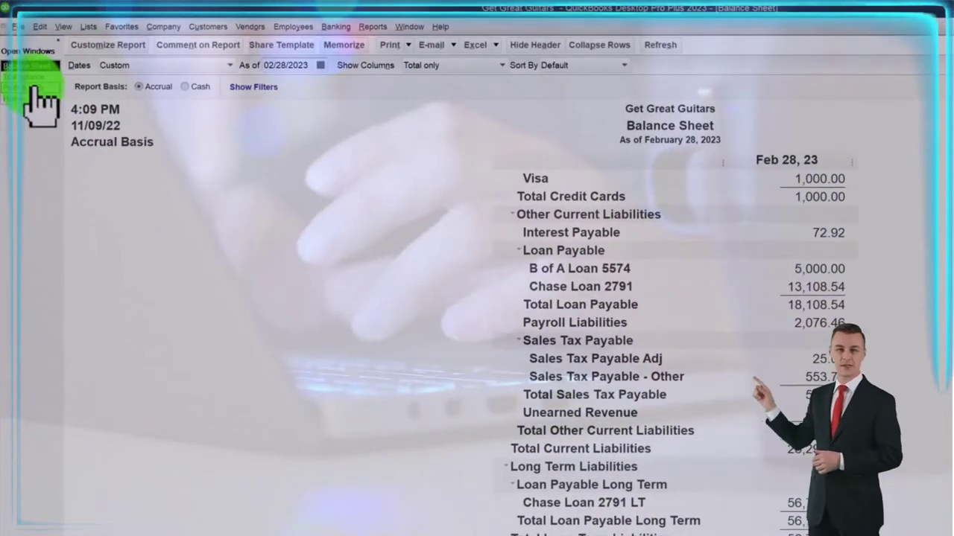
{"action": "left_click", "coordinate": [31, 88]}
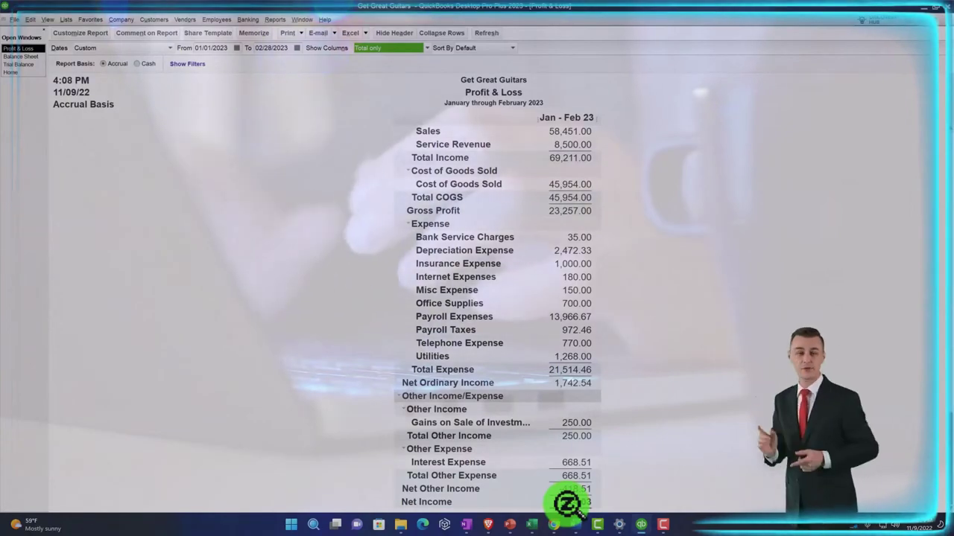
{"action": "left_click", "coordinate": [531, 525]}
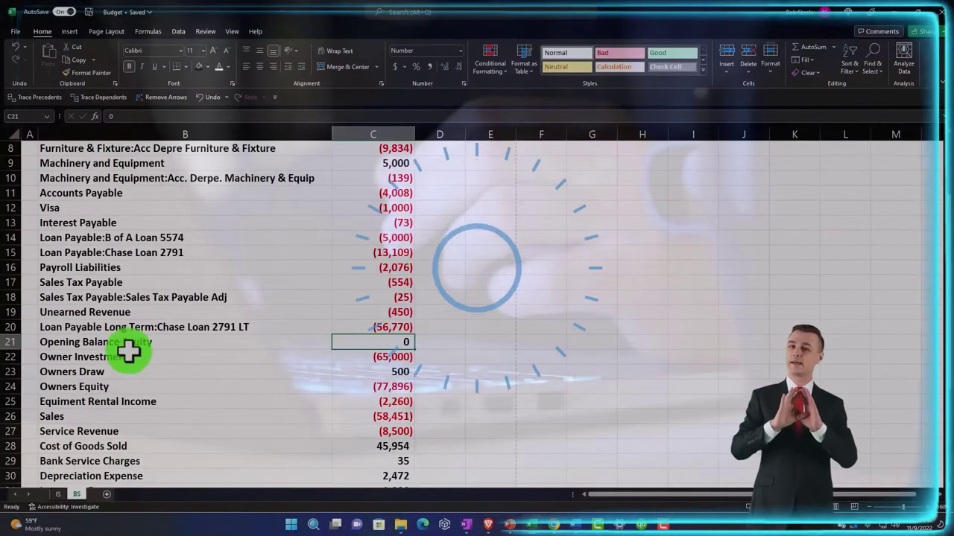
- Check status-bar sums of the column C income, expense and equity amounts, then bring up QuickBooks Profit & Loss
{"action": "scroll", "coordinate": [298, 372], "scroll_direction": "down", "scroll_amount": 1}
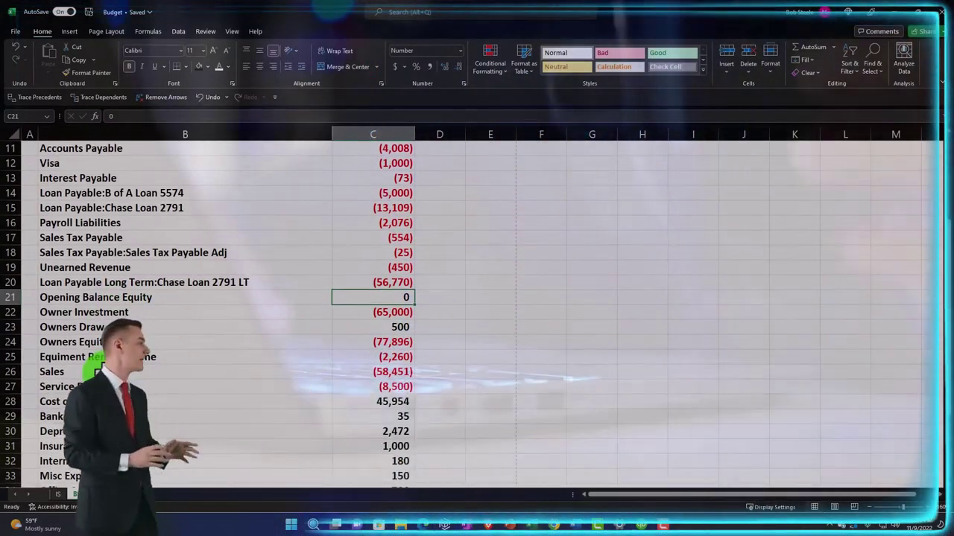
{"action": "left_click_drag", "start_coordinate": [375, 375], "coordinate": [387, 464]}
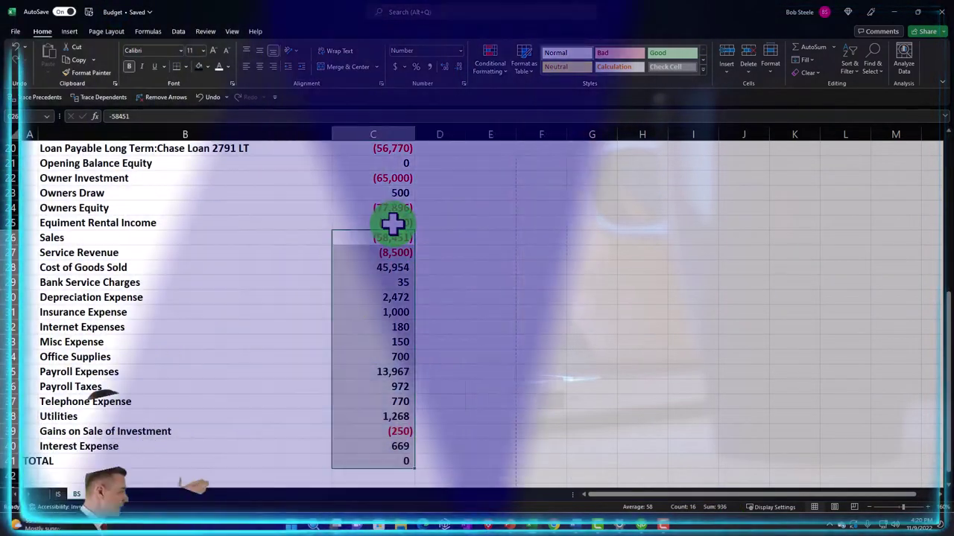
{"action": "left_click_drag", "start_coordinate": [394, 223], "coordinate": [382, 460]}
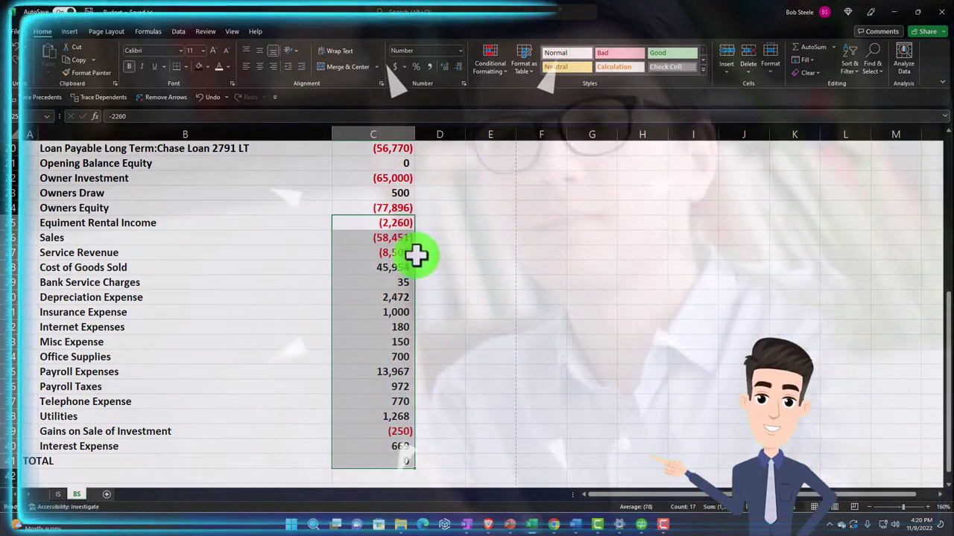
{"action": "left_click", "coordinate": [419, 253]}
{"action": "left_click", "coordinate": [350, 162]}
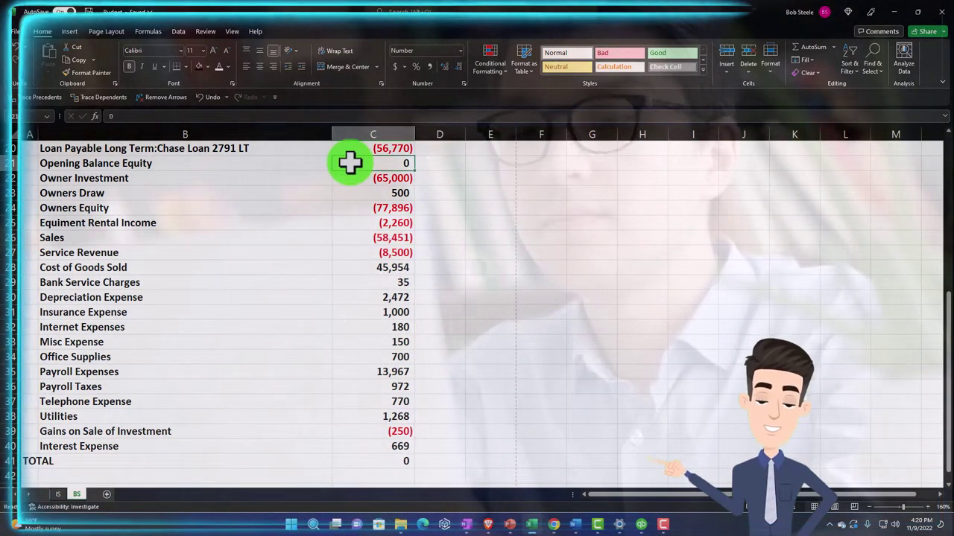
{"action": "left_click_drag", "start_coordinate": [352, 194], "coordinate": [381, 421]}
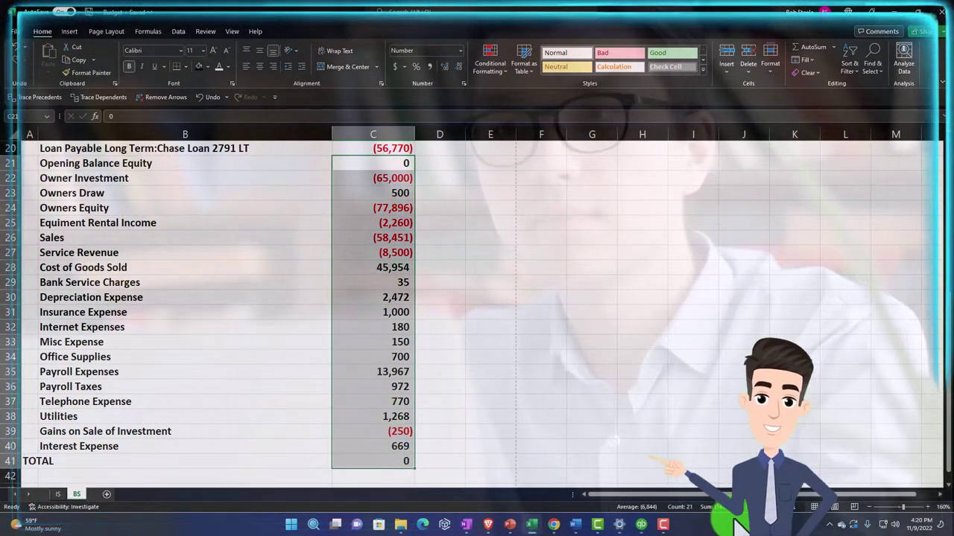
{"action": "left_click", "coordinate": [645, 526]}
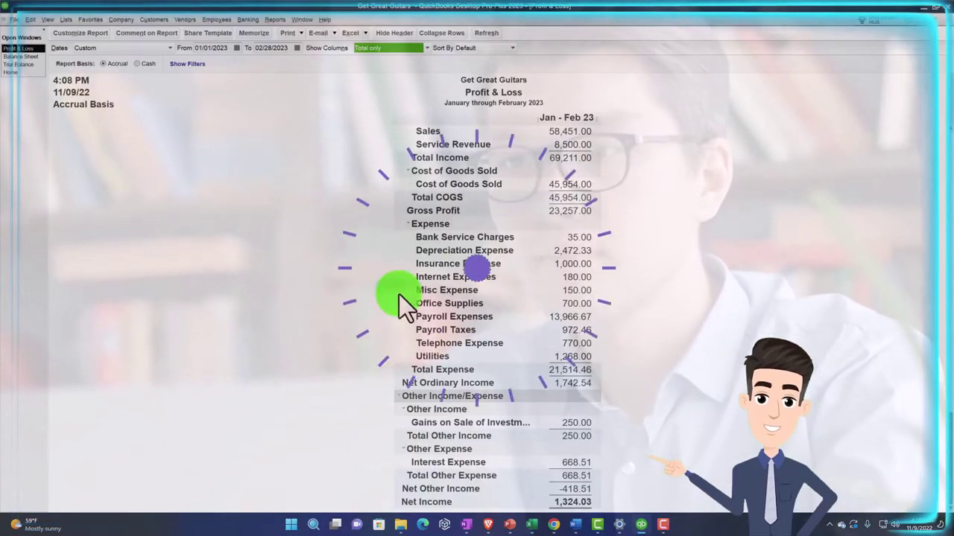
- Look over the QuickBooks Balance Sheet report, then return to the Excel BS sheet
{"action": "left_click", "coordinate": [19, 57]}
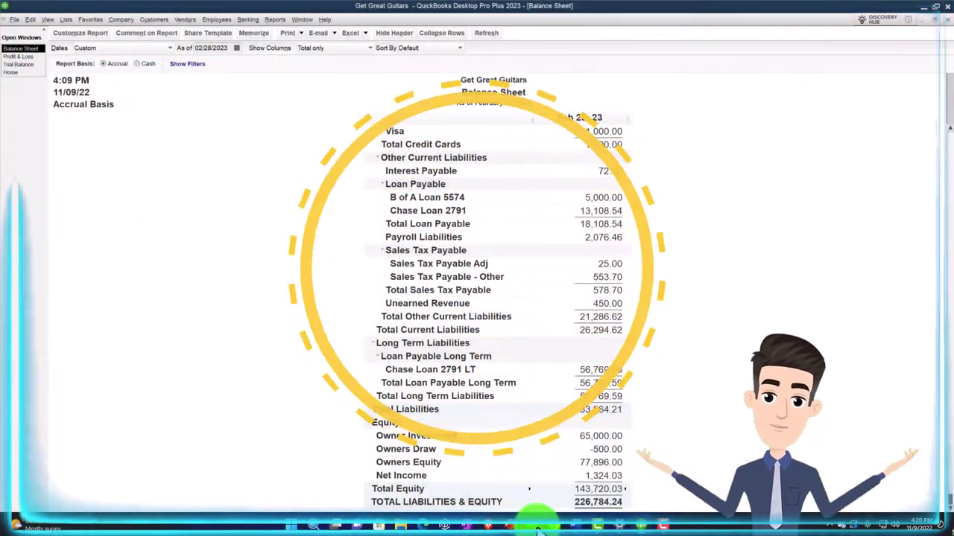
{"action": "left_click", "coordinate": [538, 526]}
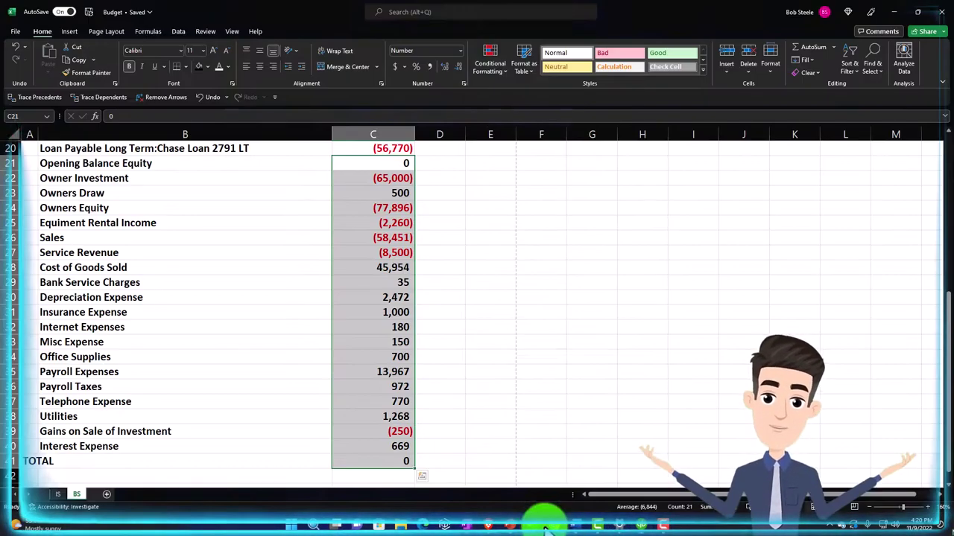
- Set Owners Equity in C24 to -79220, showing (79,220), and select income and expense rows 25–40
{"action": "left_click", "coordinate": [377, 281]}
{"action": "scroll", "coordinate": [319, 256], "scroll_direction": "up", "scroll_amount": 1}
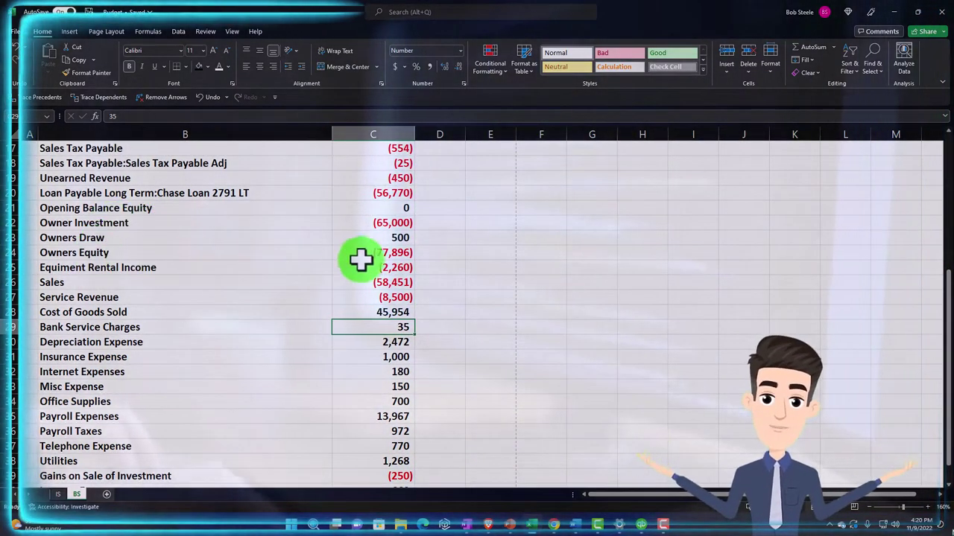
{"action": "left_click_drag", "start_coordinate": [376, 283], "coordinate": [384, 441]}
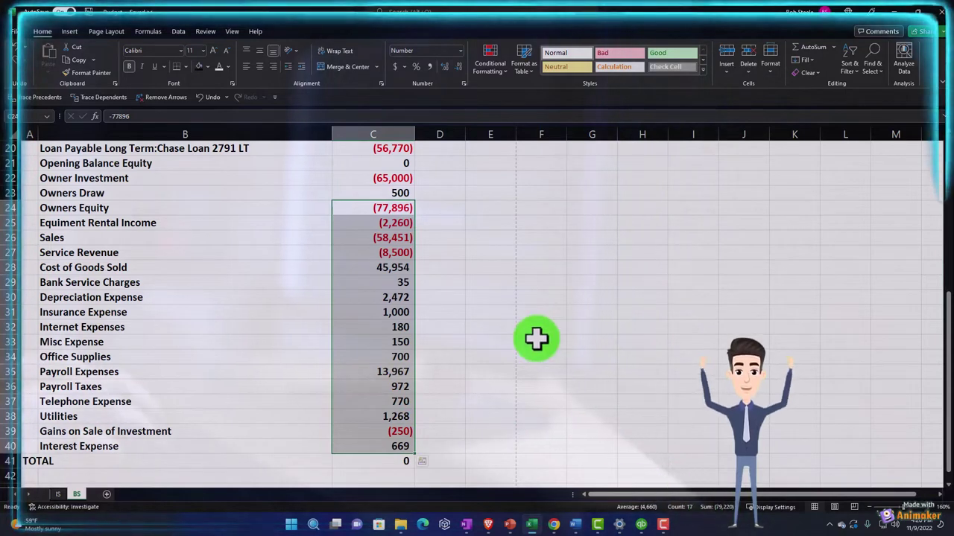
{"action": "left_click", "coordinate": [387, 213]}
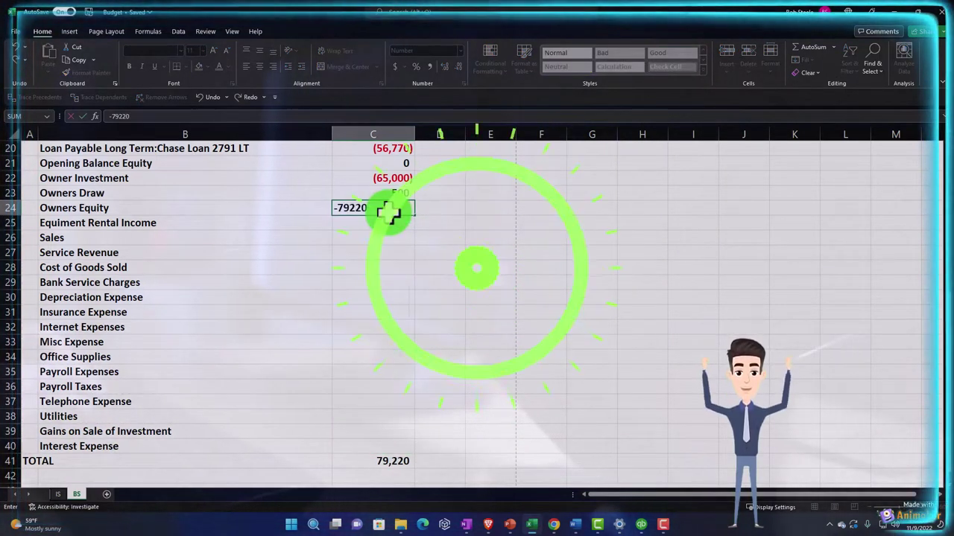
{"action": "key", "text": "Return"}
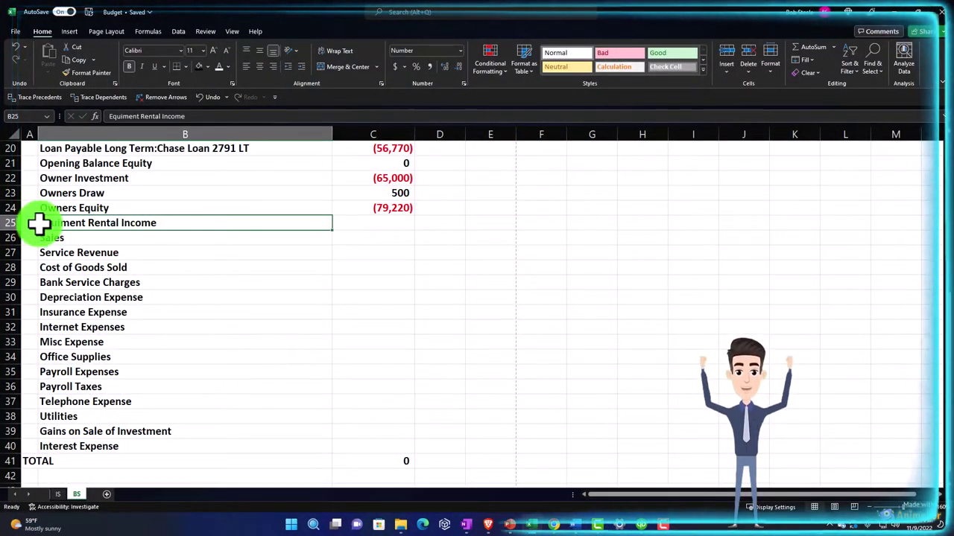
{"action": "left_click_drag", "start_coordinate": [6, 222], "coordinate": [11, 437]}
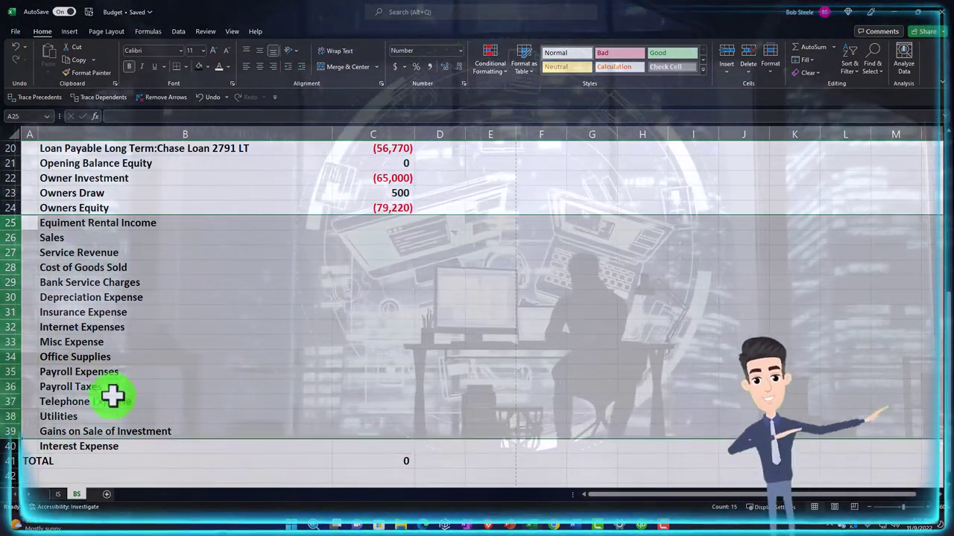
- Delete the income and expense rows so the Total row follows Owners Equity
{"action": "left_click_drag", "start_coordinate": [4, 223], "coordinate": [38, 443]}
{"action": "right_click", "coordinate": [108, 406]}
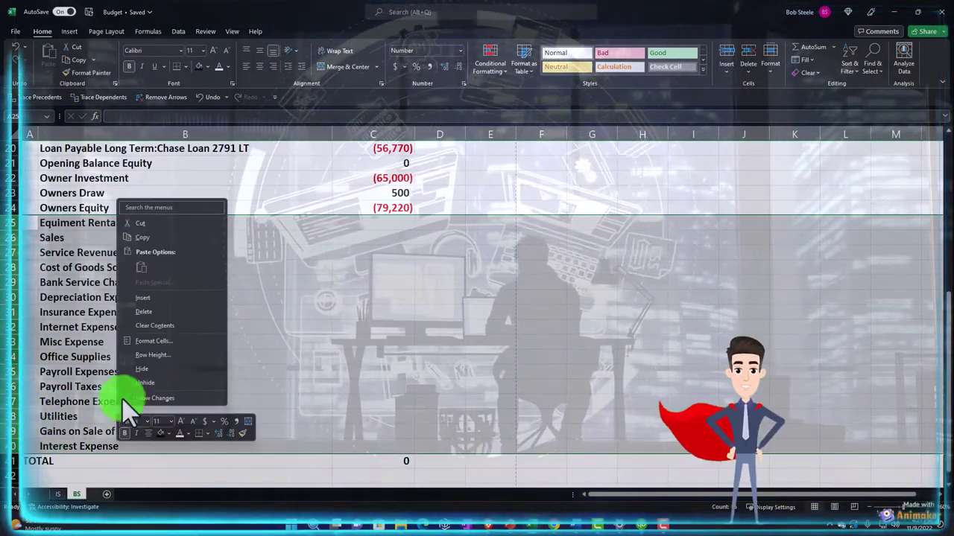
{"action": "left_click", "coordinate": [145, 316]}
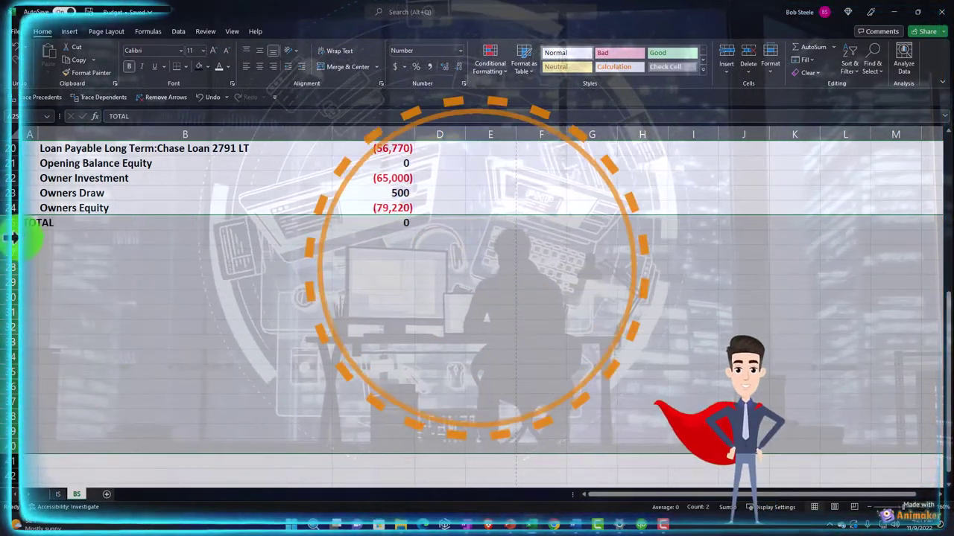
{"action": "left_click", "coordinate": [35, 223]}
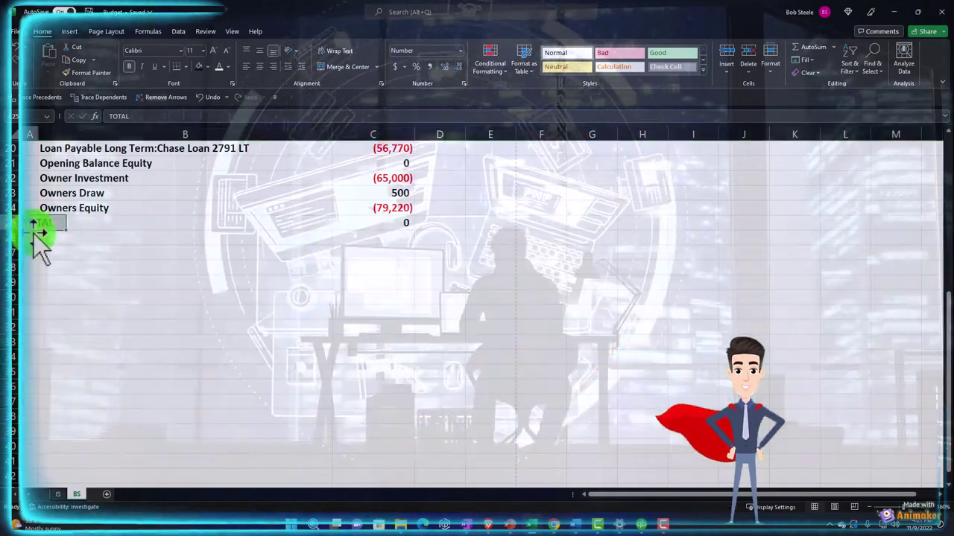
{"action": "left_click", "coordinate": [76, 222]}
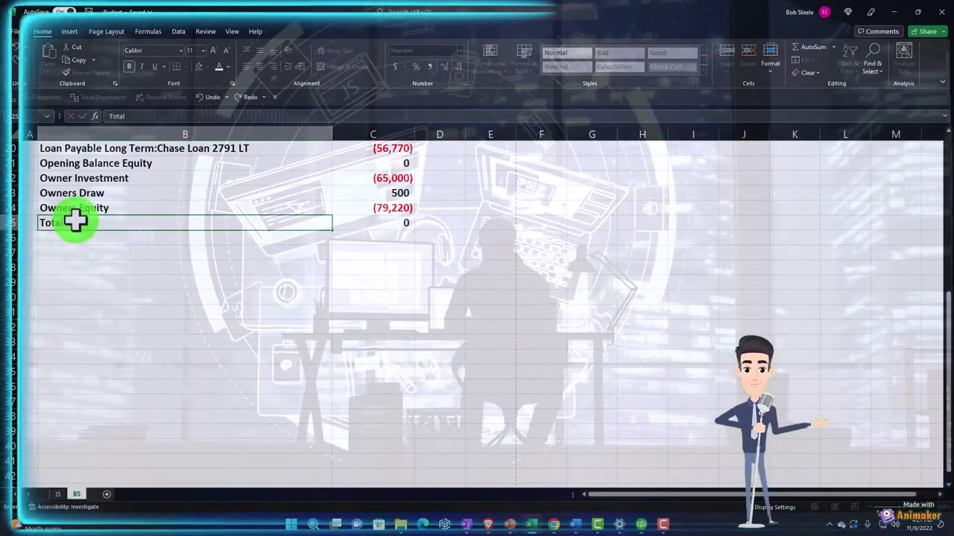
- Delete the empty first column so account names sit in column A and balances in column B
{"action": "scroll", "coordinate": [76, 221], "scroll_direction": "up", "scroll_amount": 5}
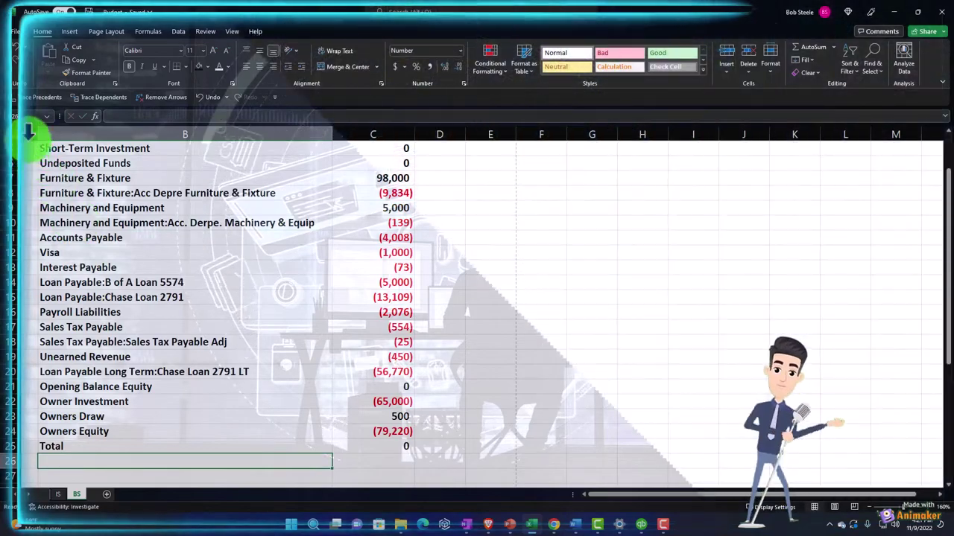
{"action": "right_click", "coordinate": [31, 151]}
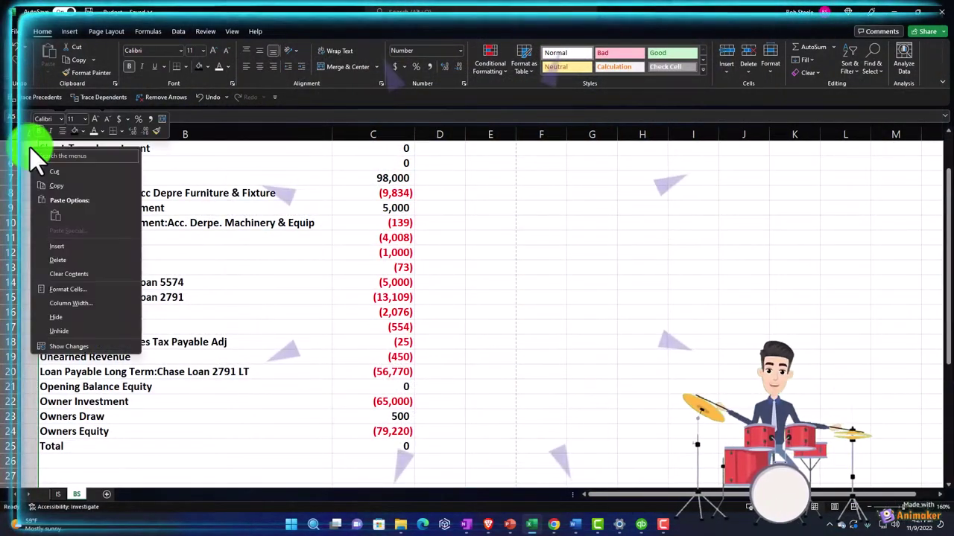
{"action": "left_click", "coordinate": [54, 259]}
{"action": "left_click", "coordinate": [251, 301]}
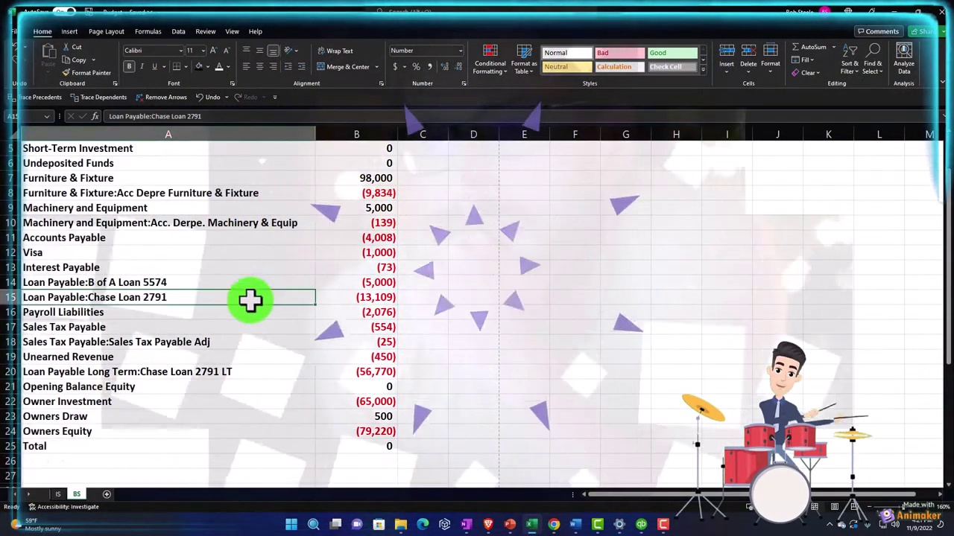
{"action": "scroll", "coordinate": [251, 300], "scroll_direction": "up", "scroll_amount": 2}
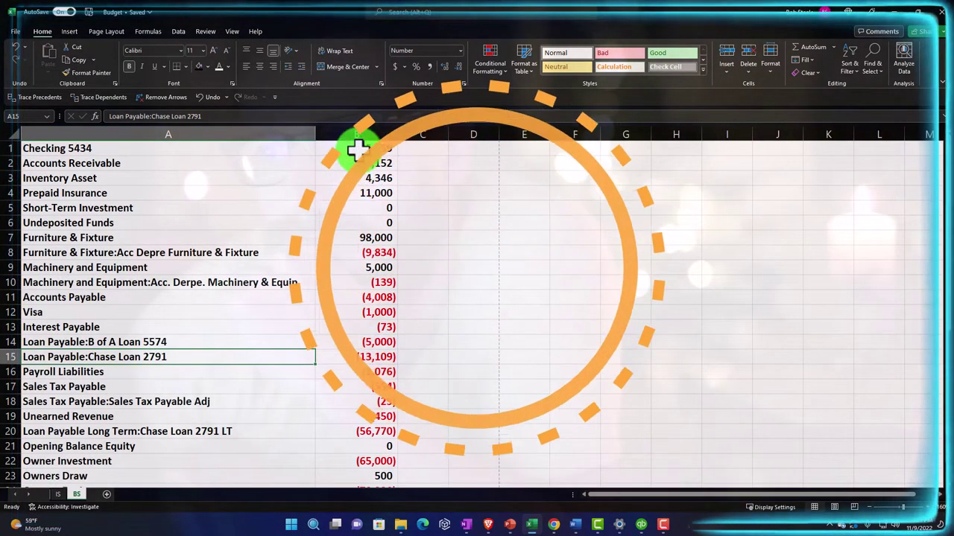
- Select the asset balances B1:B11 and begin a sum entry in C11
{"action": "left_click_drag", "start_coordinate": [369, 283], "coordinate": [115, 321]}
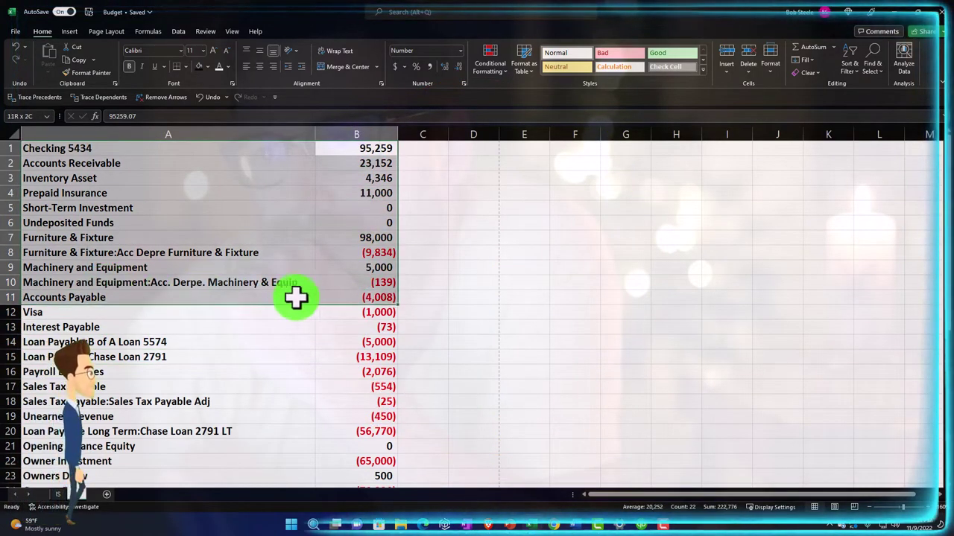
{"action": "left_click_drag", "start_coordinate": [301, 298], "coordinate": [354, 297]}
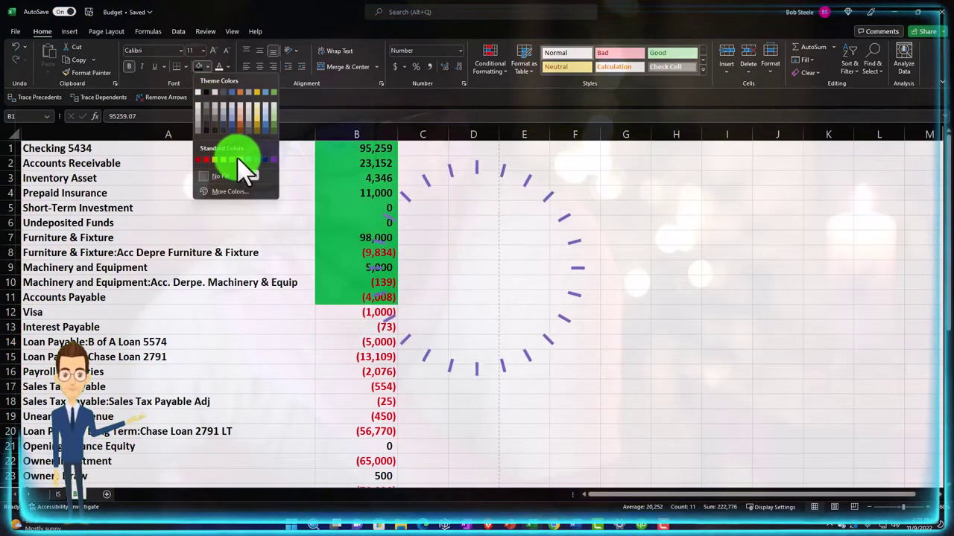
{"action": "left_click", "coordinate": [434, 298]}
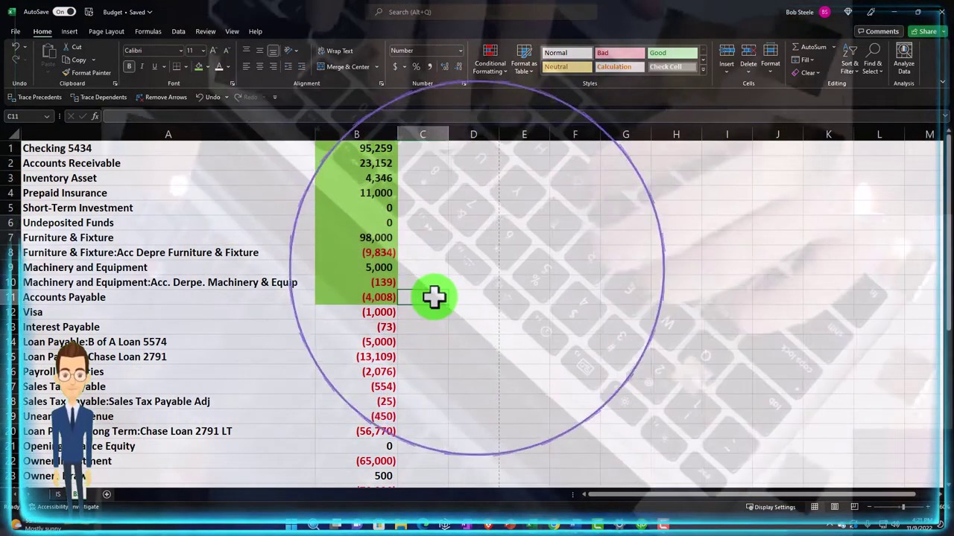
{"action": "type", "text": "sum"}
{"action": "key", "text": "Left"}
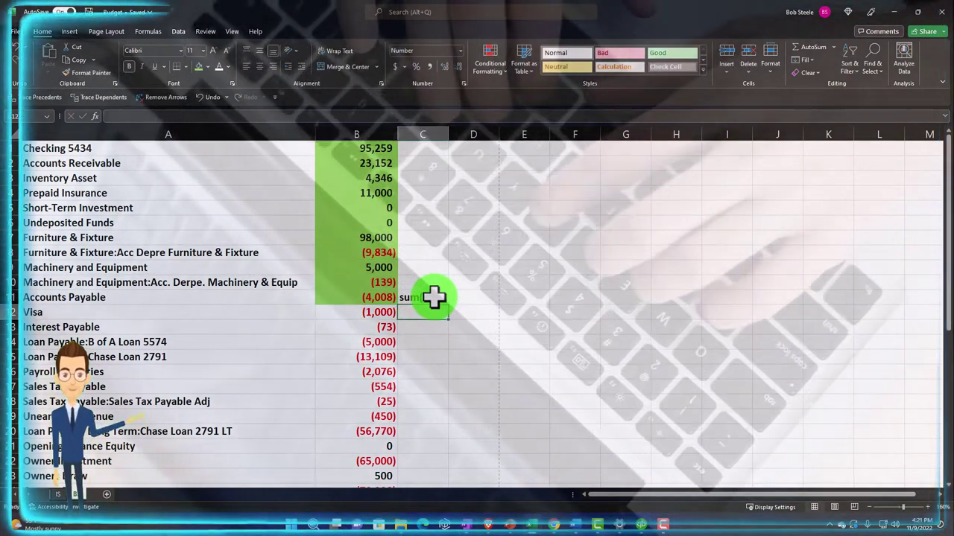
- Enter =SUM(B1:B11) in C11 to total the assets as 222,776
{"action": "double_click", "coordinate": [433, 298]}
{"action": "type", "text": "("}
{"action": "key", "text": "Escape"}
{"action": "type", "text": "=sum("}
{"action": "key", "text": "Left"}
{"action": "key", "text": "Up"}
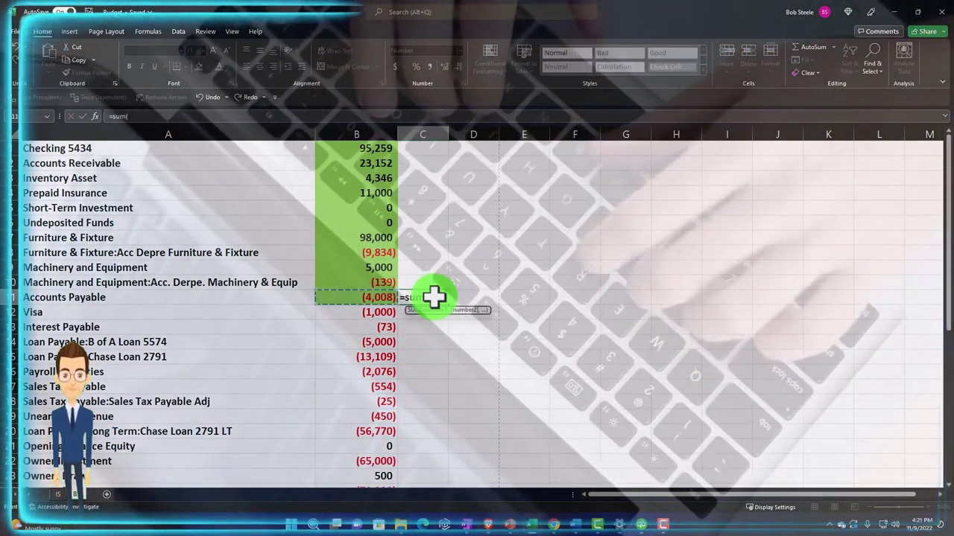
{"action": "key", "text": "shift+Down"}
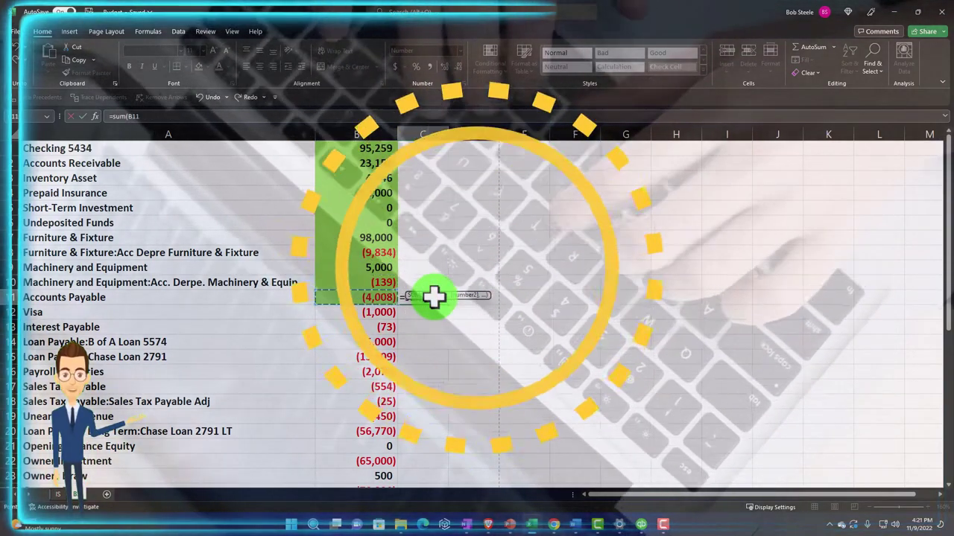
{"action": "key", "text": "ctrl+shift+Up"}
{"action": "key", "text": "Return"}
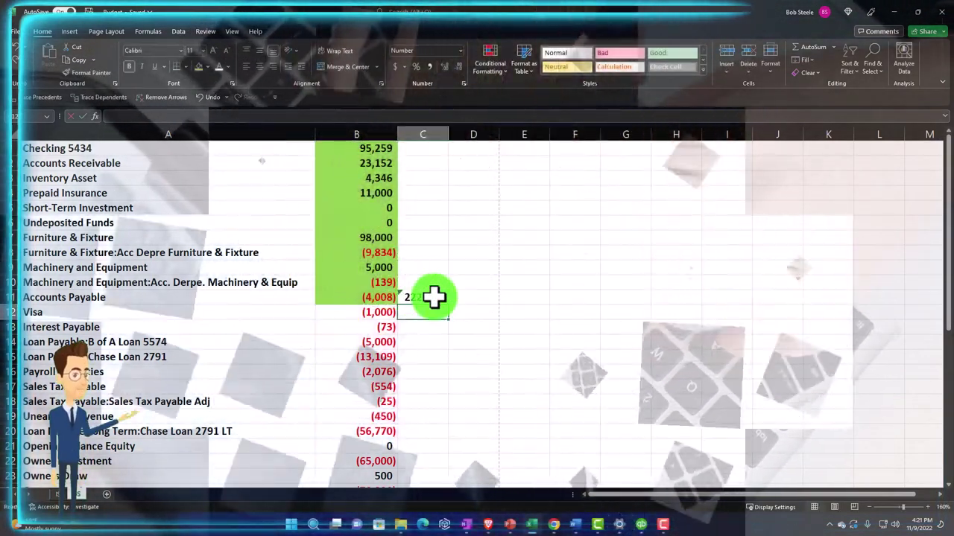
{"action": "left_click", "coordinate": [646, 522]}
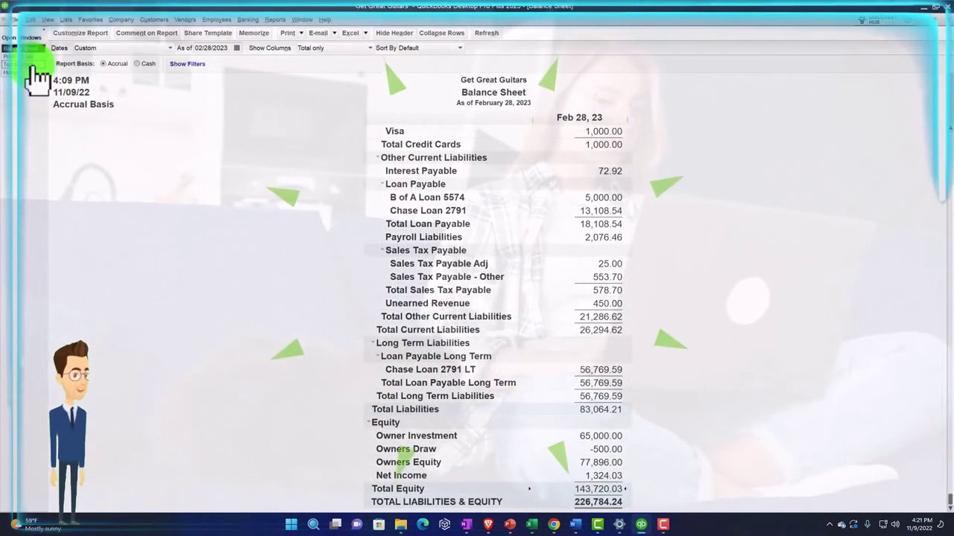
{"action": "scroll", "coordinate": [317, 227], "scroll_direction": "up", "scroll_amount": 5}
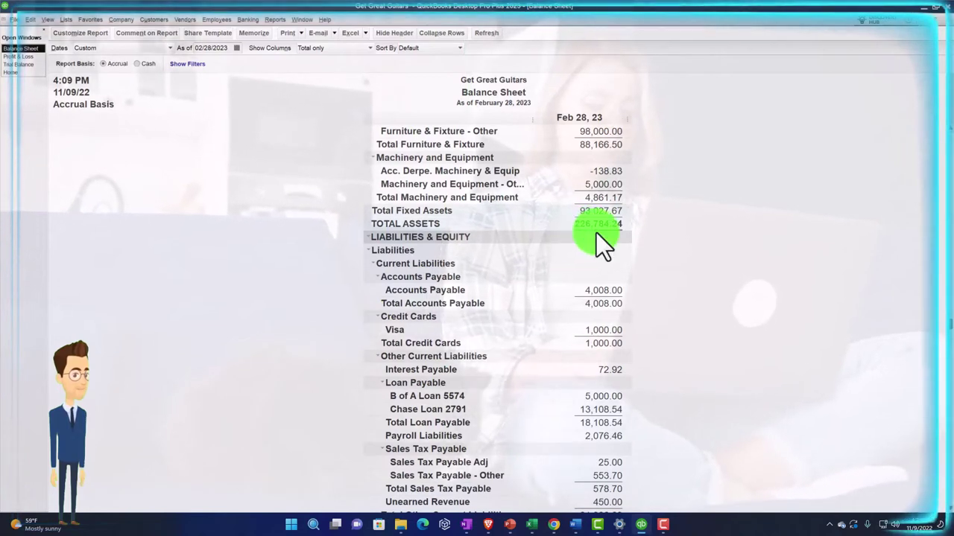
{"action": "left_click", "coordinate": [535, 525]}
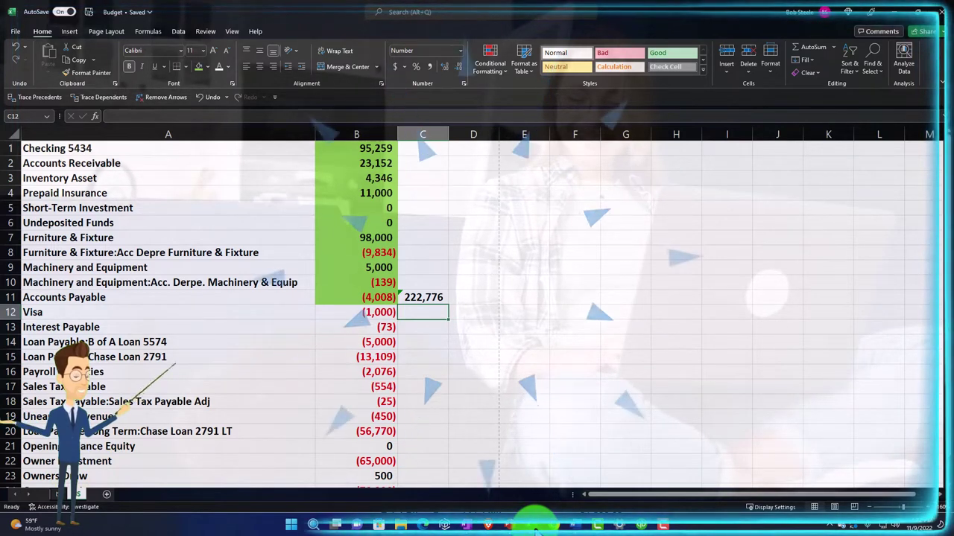
- Remove the green fill from Accounts Payable's balance in B11
{"action": "left_click", "coordinate": [422, 328]}
{"action": "right_click", "coordinate": [371, 298]}
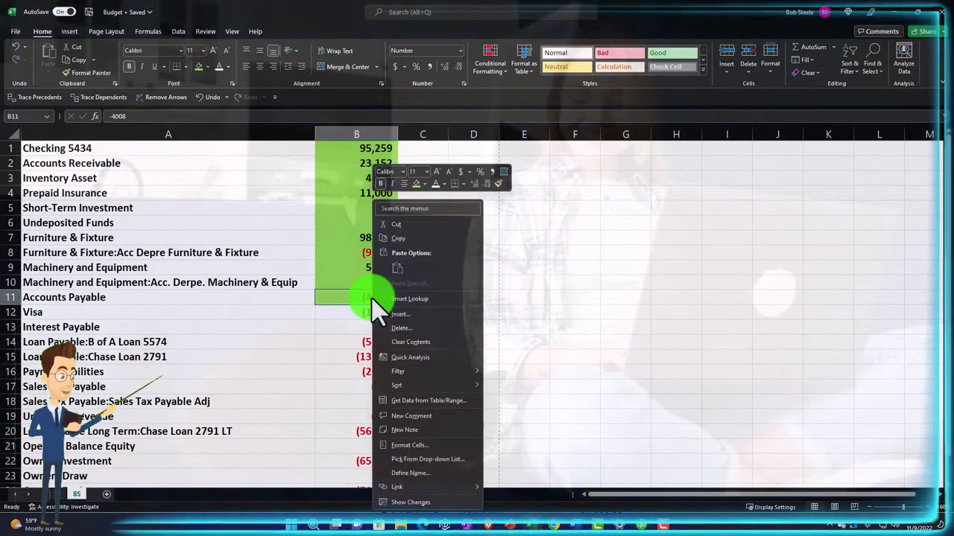
{"action": "left_click", "coordinate": [424, 184]}
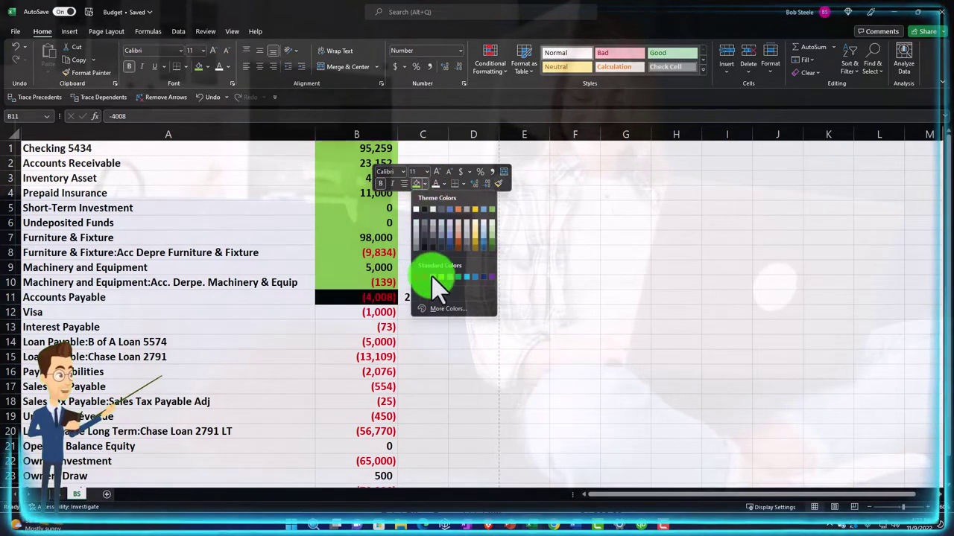
{"action": "left_click", "coordinate": [432, 332]}
- Move the asset total from C11 up to C10 so it reads 226,784
{"action": "left_click", "coordinate": [432, 298]}
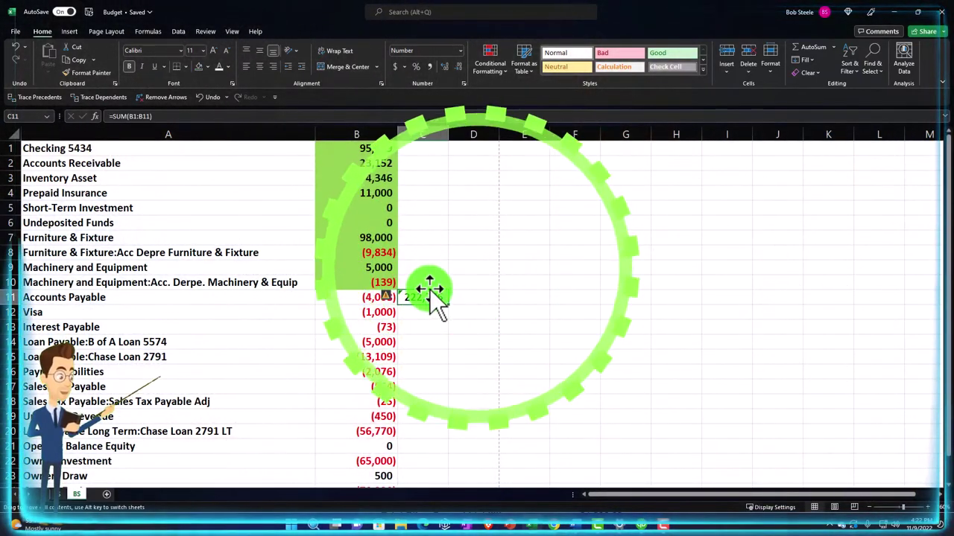
{"action": "left_click_drag", "start_coordinate": [431, 284], "coordinate": [430, 281]}
{"action": "double_click", "coordinate": [432, 283]}
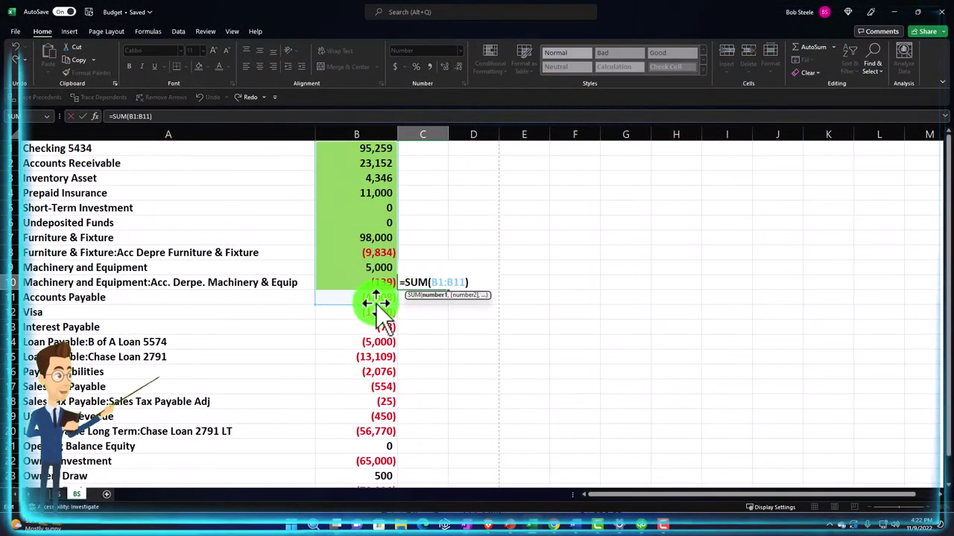
{"action": "key", "text": "Return"}
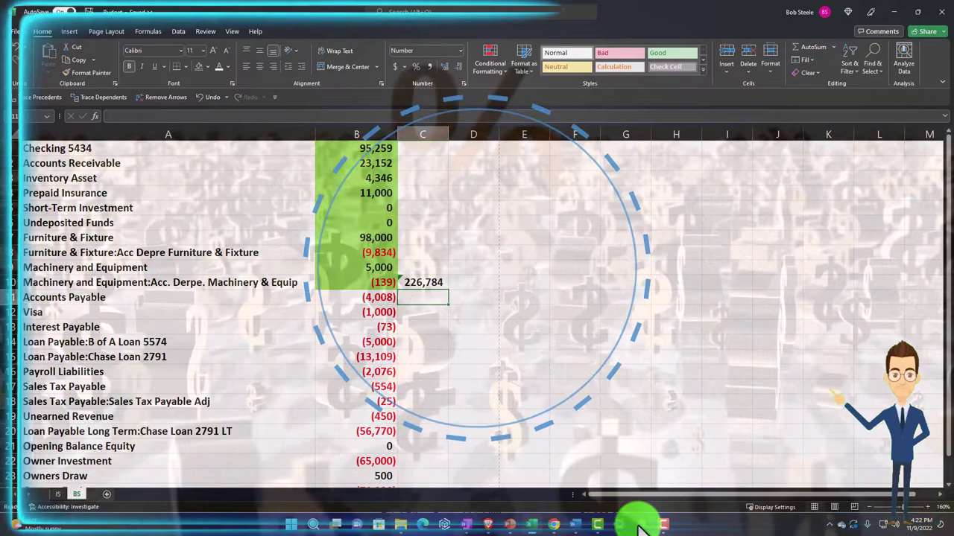
- Check the 226,784 total against QuickBooks' Total Assets, then select the liability balances
{"action": "left_click", "coordinate": [637, 522]}
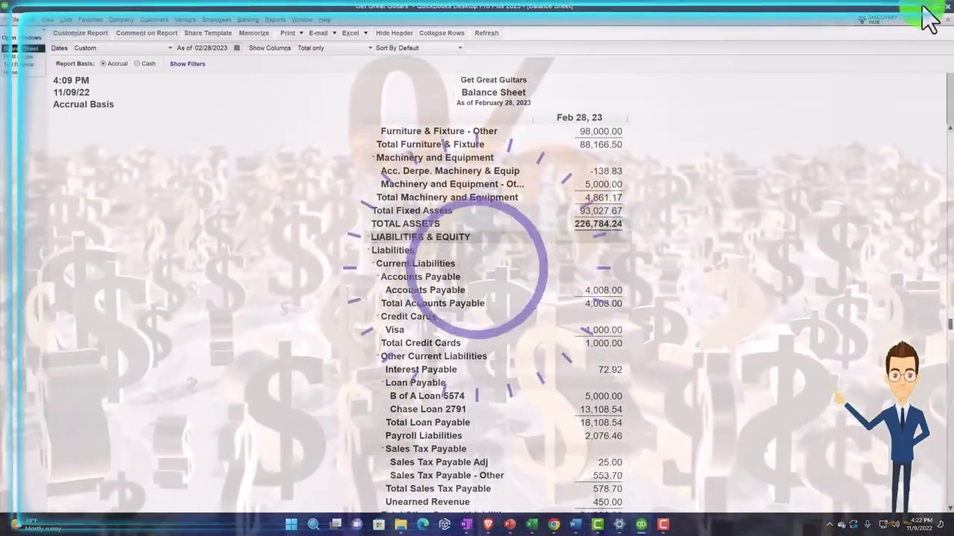
{"action": "left_click", "coordinate": [923, 7]}
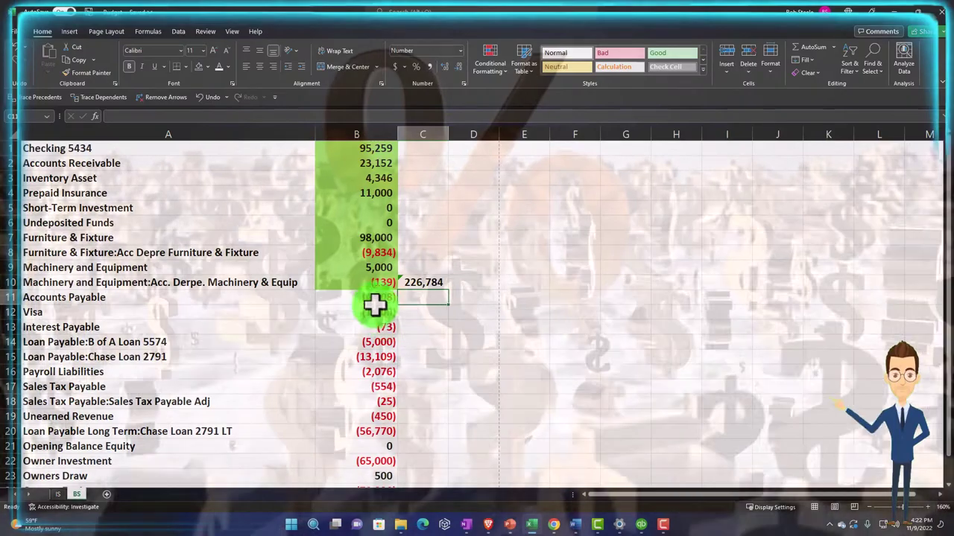
{"action": "left_click_drag", "start_coordinate": [374, 301], "coordinate": [128, 415]}
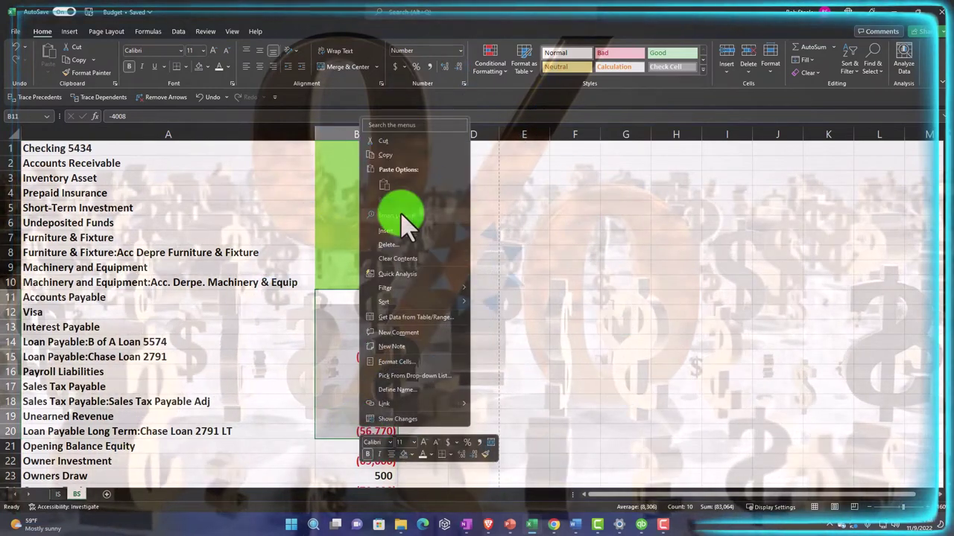
- Shade B11:B20 yellow and total the liabilities as (83,064) in C20
{"action": "left_click", "coordinate": [410, 453]}
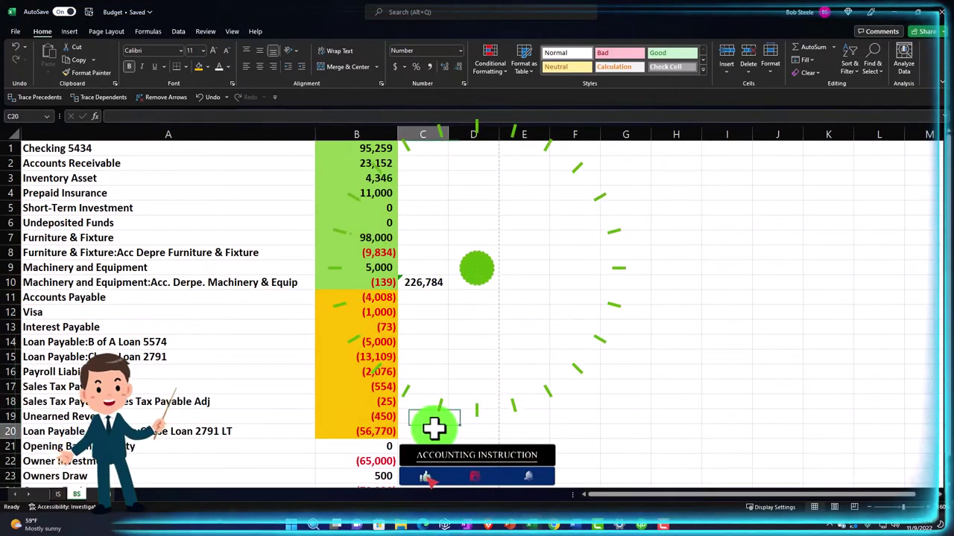
{"action": "type", "text": "=um"}
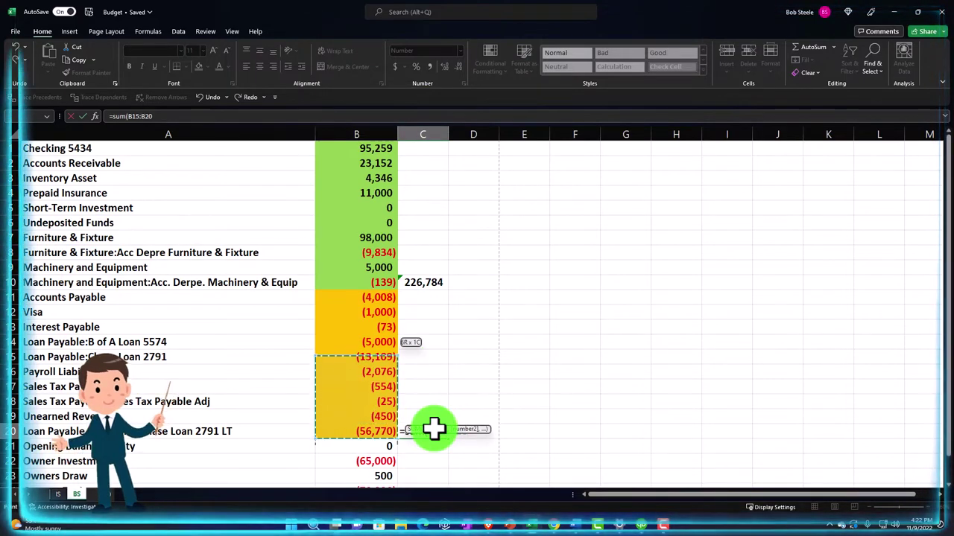
{"action": "key", "text": "Return"}
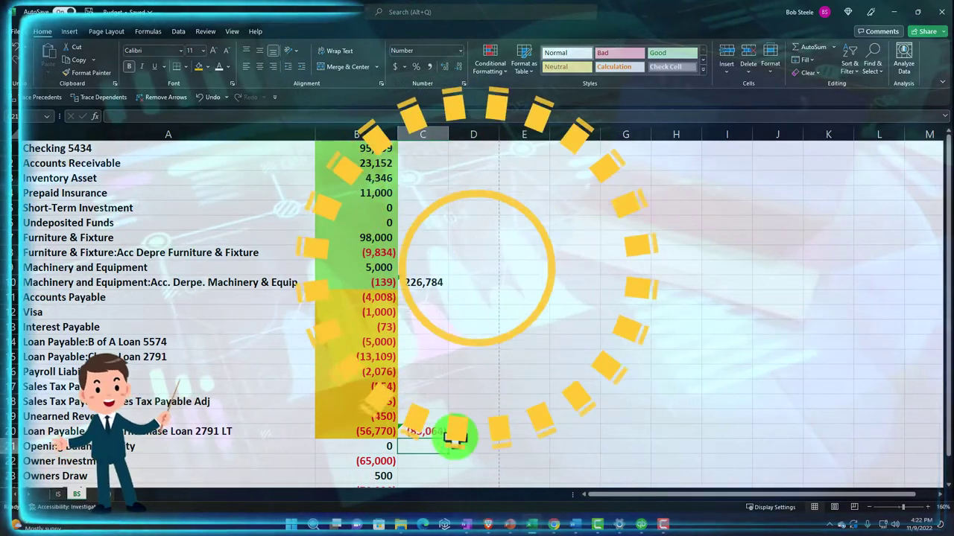
{"action": "left_click", "coordinate": [641, 525]}
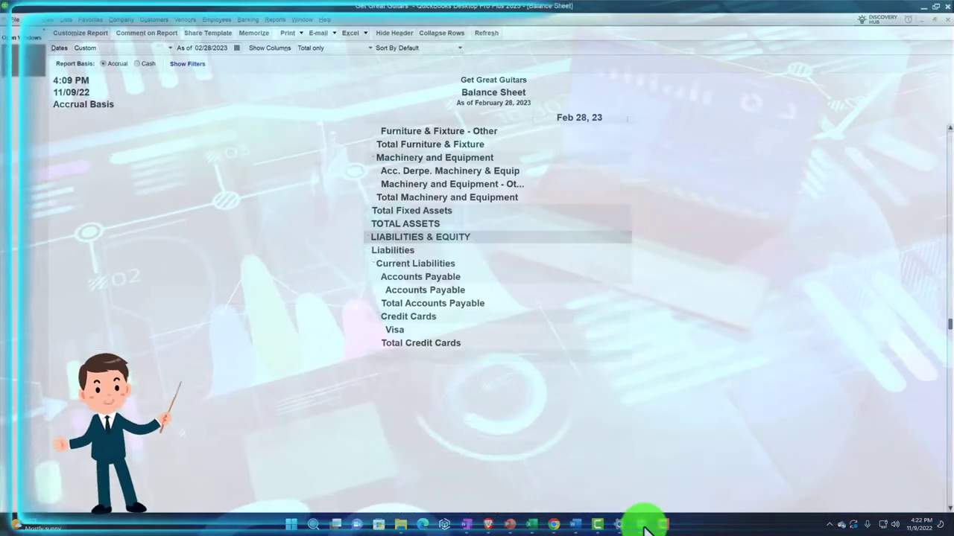
{"action": "scroll", "coordinate": [625, 338], "scroll_direction": "down", "scroll_amount": 4}
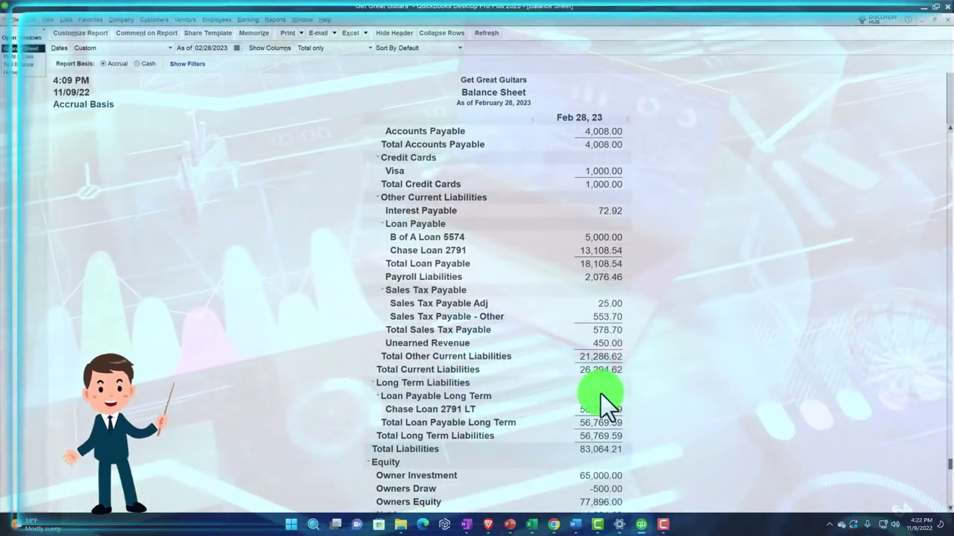
{"action": "scroll", "coordinate": [615, 455], "scroll_direction": "down", "scroll_amount": 1}
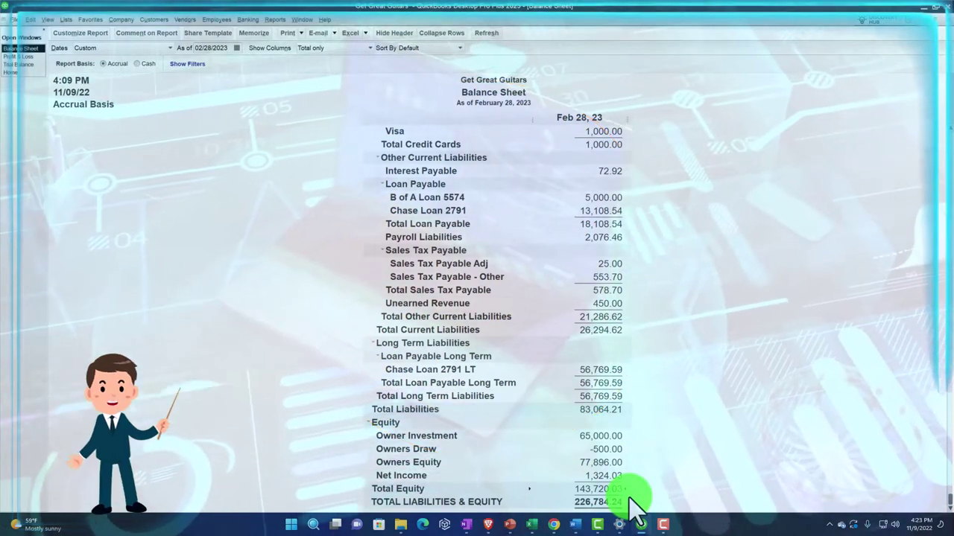
{"action": "left_click", "coordinate": [536, 523]}
{"action": "scroll", "coordinate": [377, 397], "scroll_direction": "down", "scroll_amount": 2}
{"action": "left_click_drag", "start_coordinate": [370, 358], "coordinate": [371, 400]}
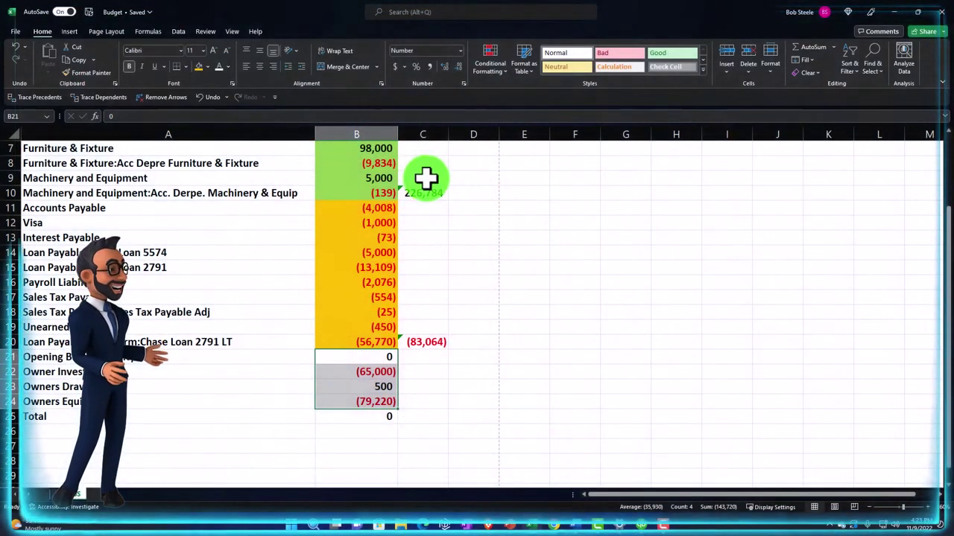
- Clear the column C check totals and set balances B1:B21 to No Fill
{"action": "left_click_drag", "start_coordinate": [428, 184], "coordinate": [439, 351]}
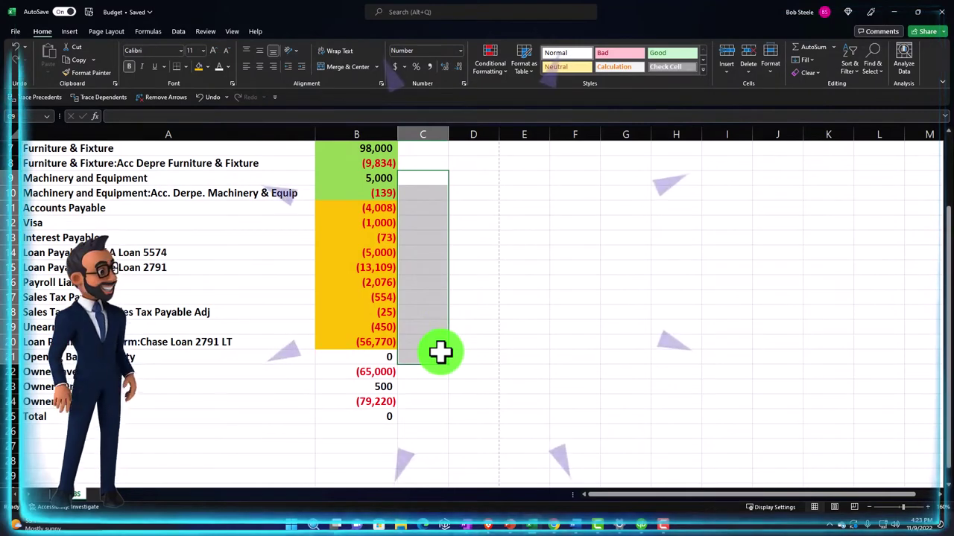
{"action": "scroll", "coordinate": [440, 351], "scroll_direction": "up", "scroll_amount": 2}
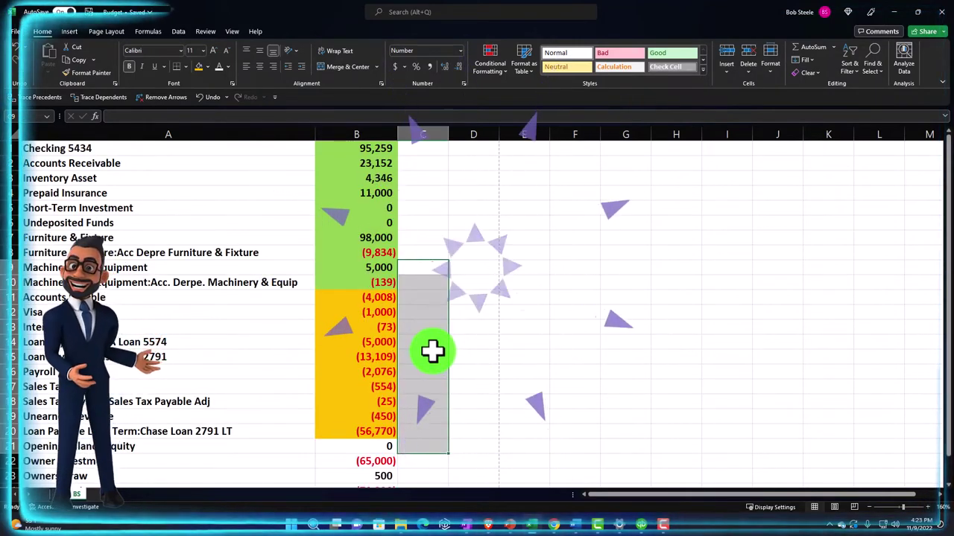
{"action": "left_click_drag", "start_coordinate": [351, 144], "coordinate": [377, 447]}
{"action": "right_click", "coordinate": [350, 173]}
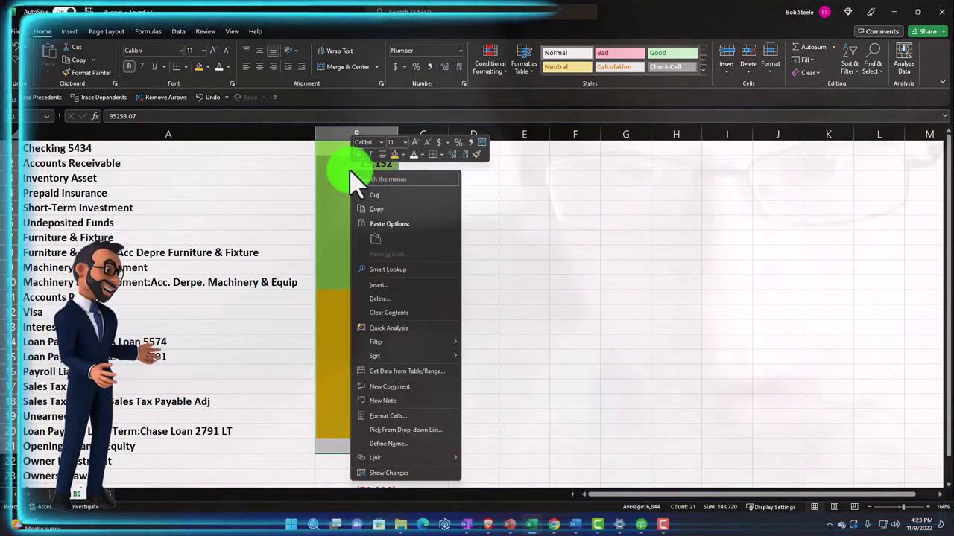
{"action": "left_click", "coordinate": [408, 155]}
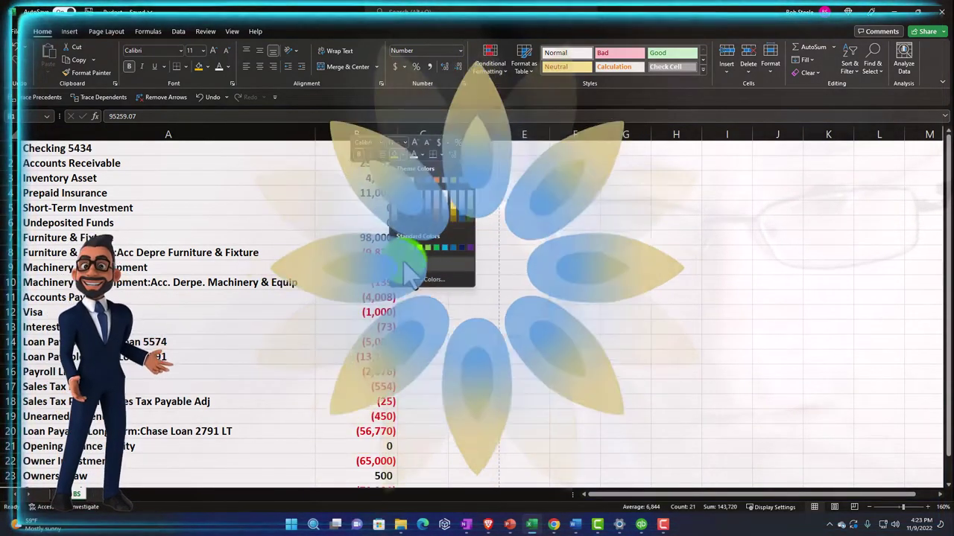
{"action": "left_click", "coordinate": [452, 255]}
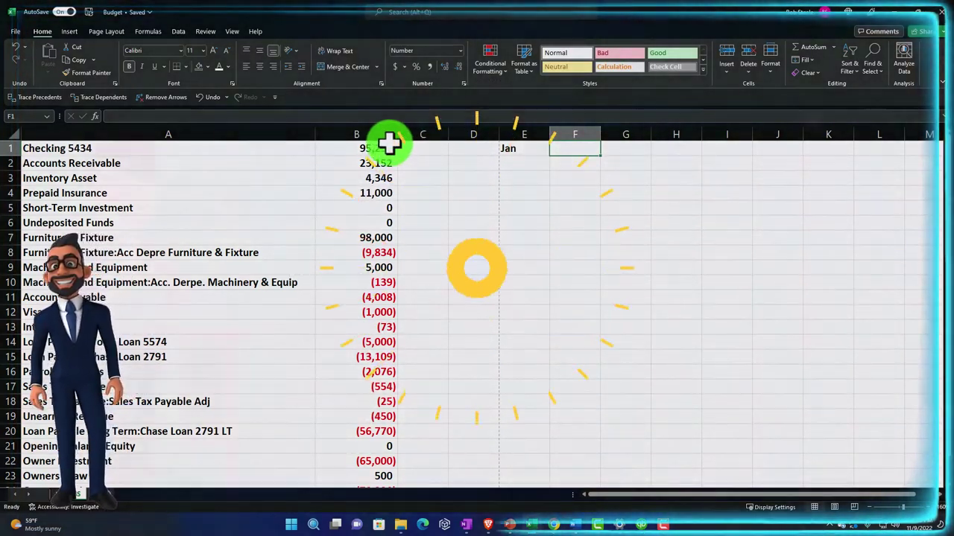
{"action": "left_click", "coordinate": [376, 133]}
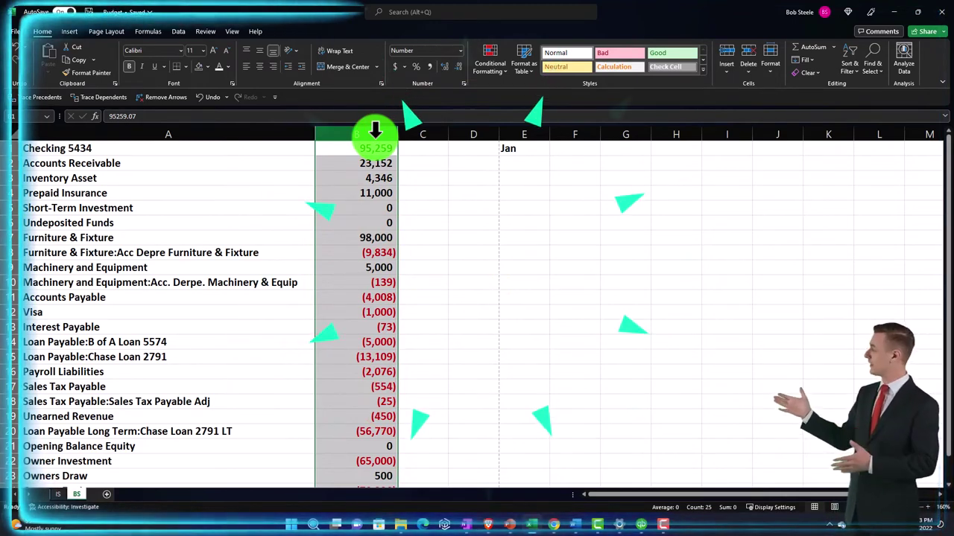
- Insert a blank row above Checking 5434 at the top of the sheet
{"action": "left_click", "coordinate": [519, 152]}
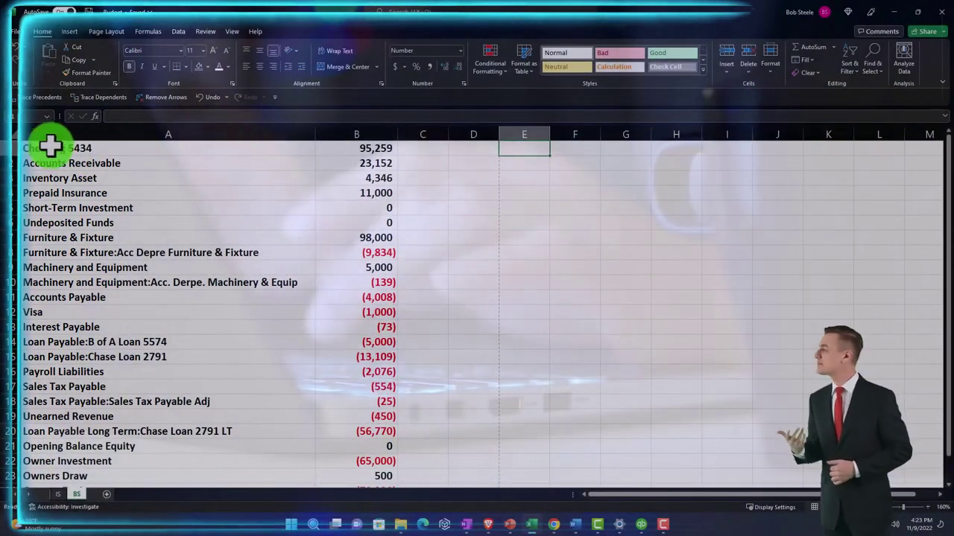
{"action": "left_click_drag", "start_coordinate": [43, 148], "coordinate": [356, 148]}
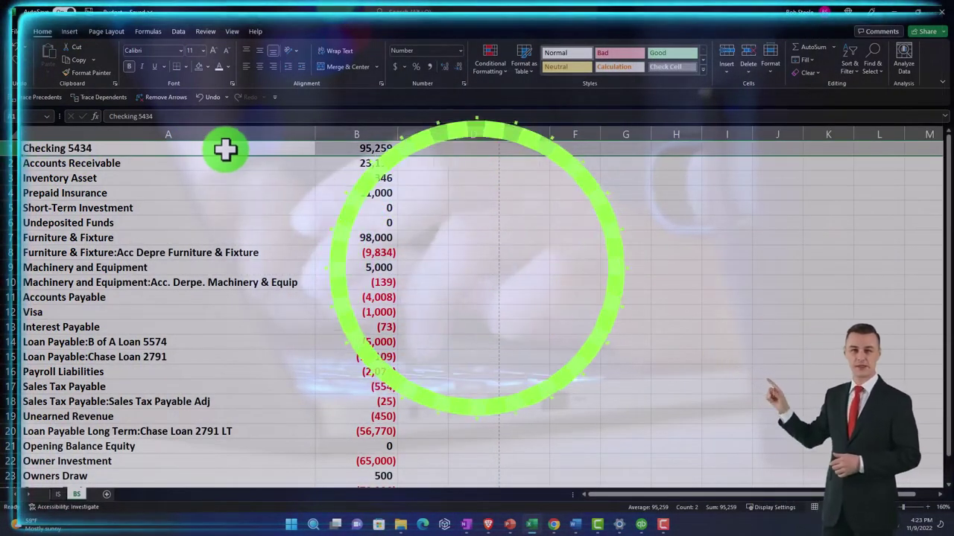
{"action": "right_click", "coordinate": [223, 149]}
{"action": "key", "text": "Escape"}
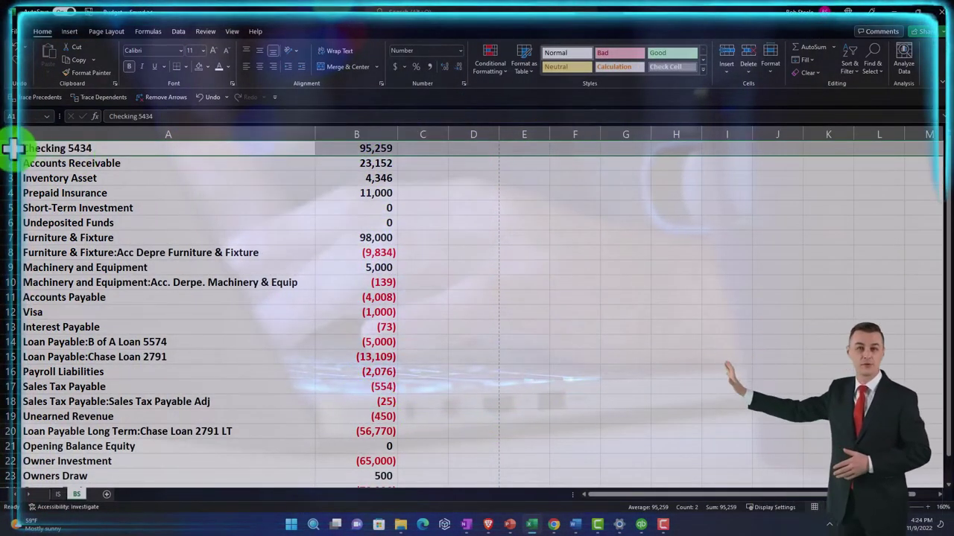
{"action": "right_click", "coordinate": [99, 144]}
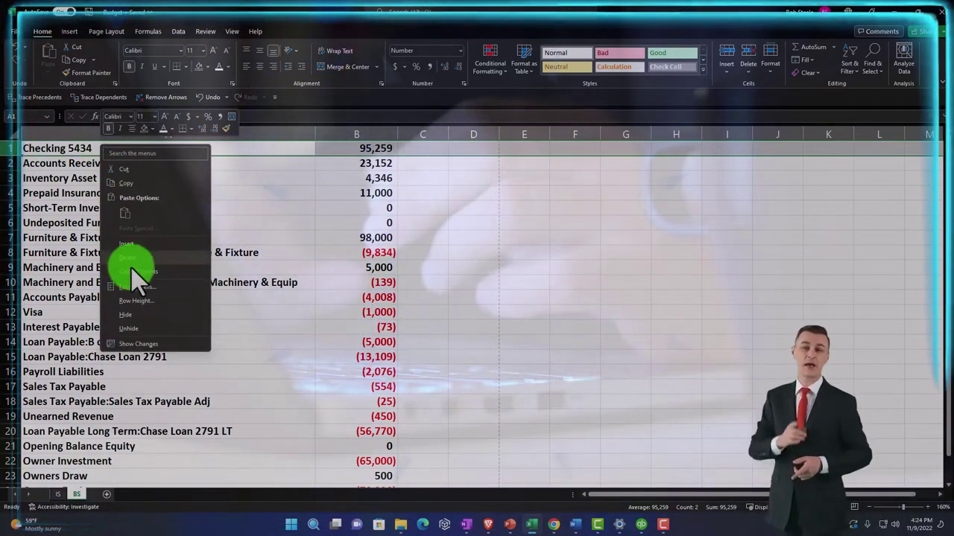
{"action": "left_click", "coordinate": [138, 246]}
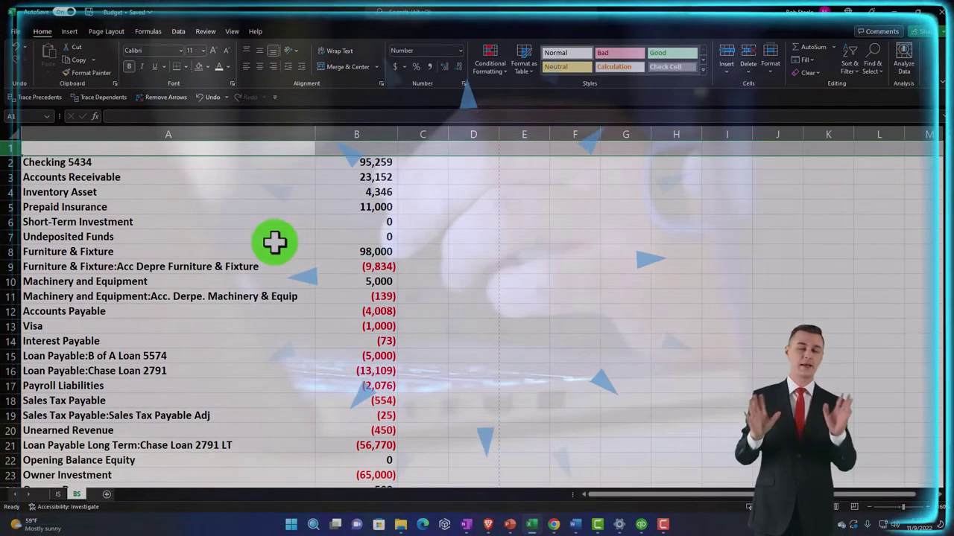
- Fill month headers Jan through Dec across E1:P1
{"action": "left_click", "coordinate": [532, 149]}
{"action": "type", "text": "Jan"}
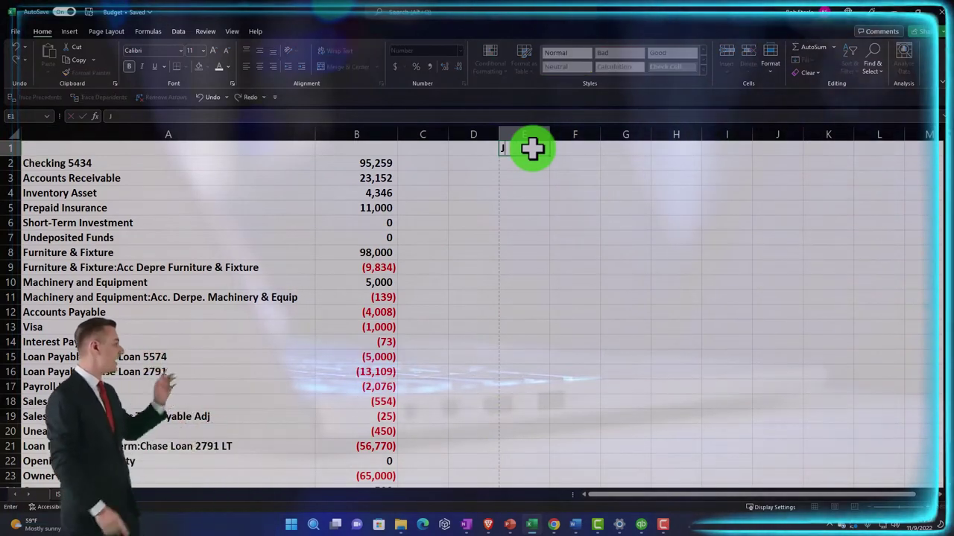
{"action": "key", "text": "Tab"}
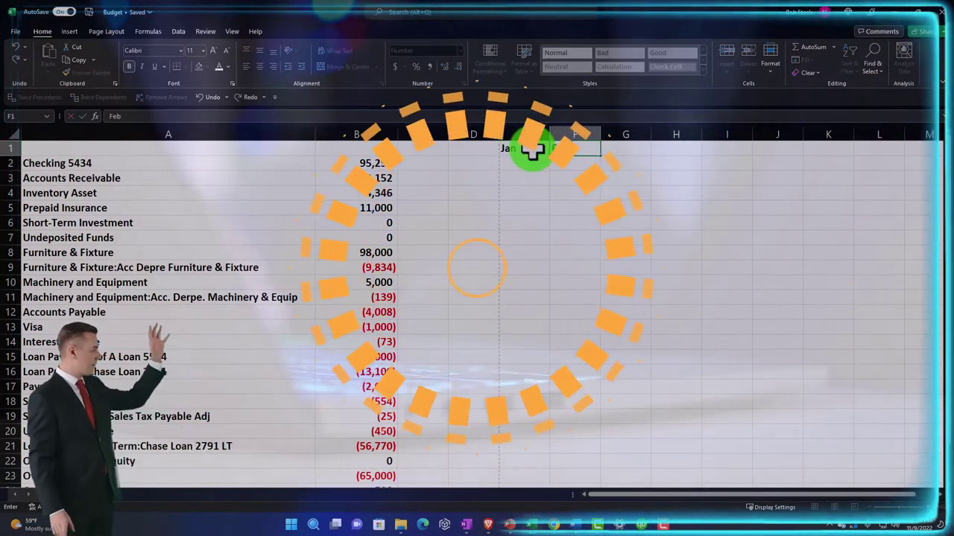
{"action": "left_click_drag", "start_coordinate": [526, 149], "coordinate": [591, 168]}
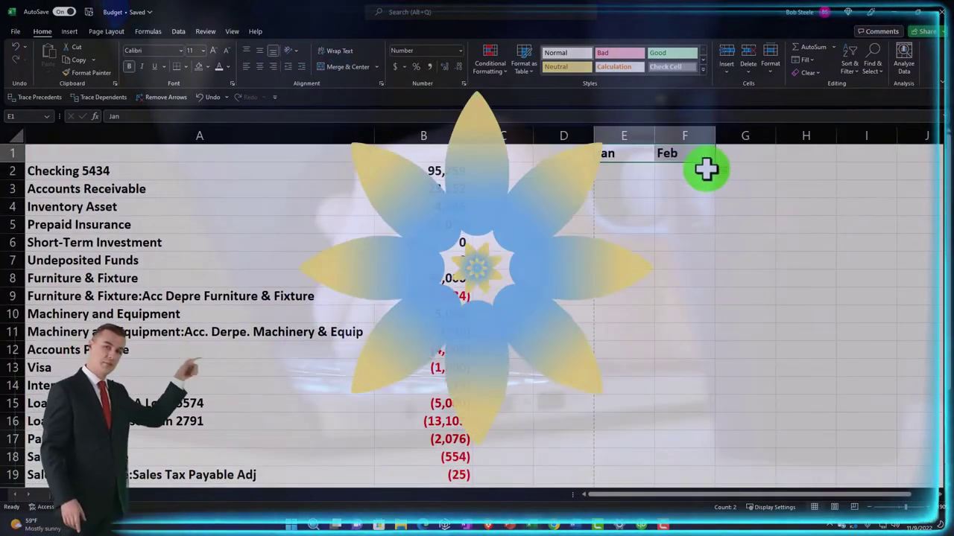
{"action": "scroll", "coordinate": [718, 164], "scroll_direction": "up", "scroll_amount": 2, "text": "ctrl"}
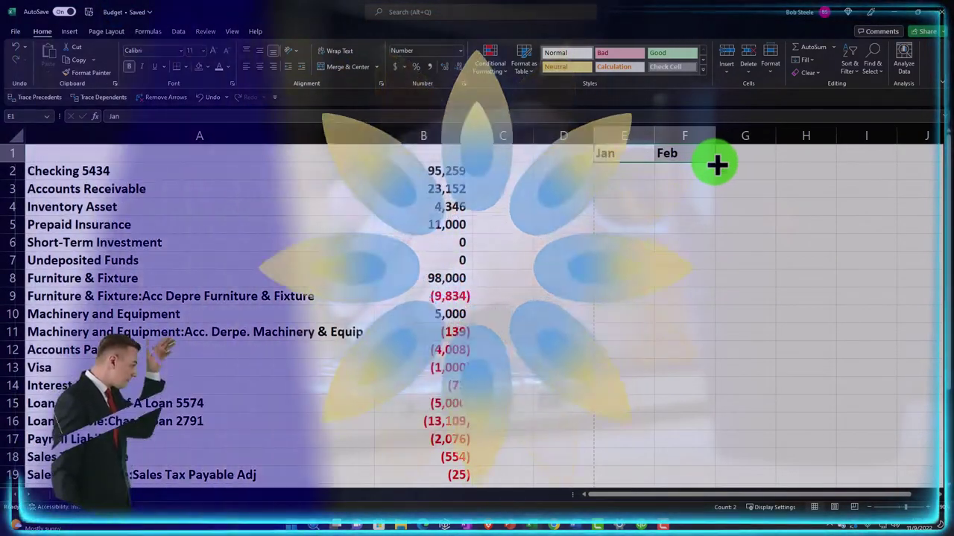
{"action": "left_click_drag", "start_coordinate": [715, 162], "coordinate": [944, 159]}
{"action": "left_click_drag", "start_coordinate": [768, 170], "coordinate": [855, 160]}
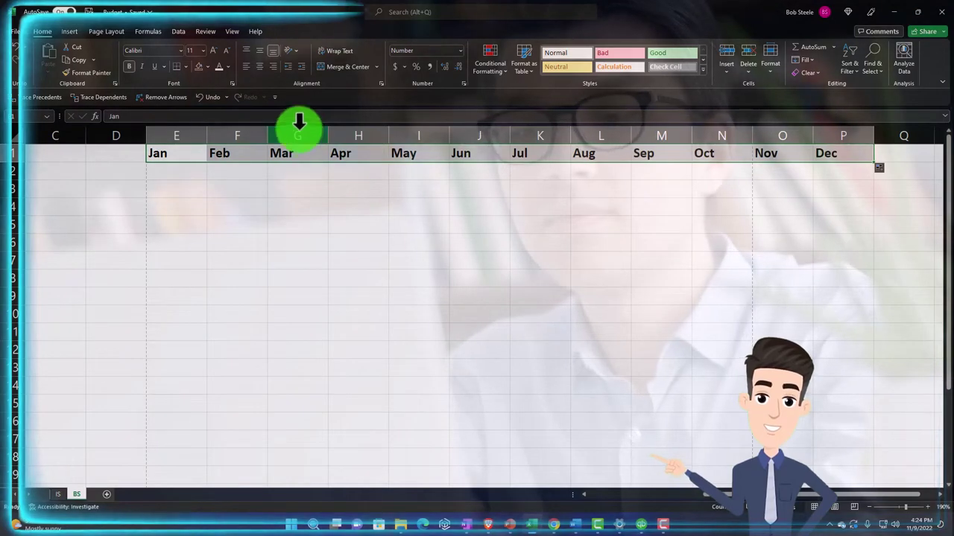
- Centre the Jan–Dec headers in row 1 and give them a black fill
{"action": "left_click", "coordinate": [259, 67]}
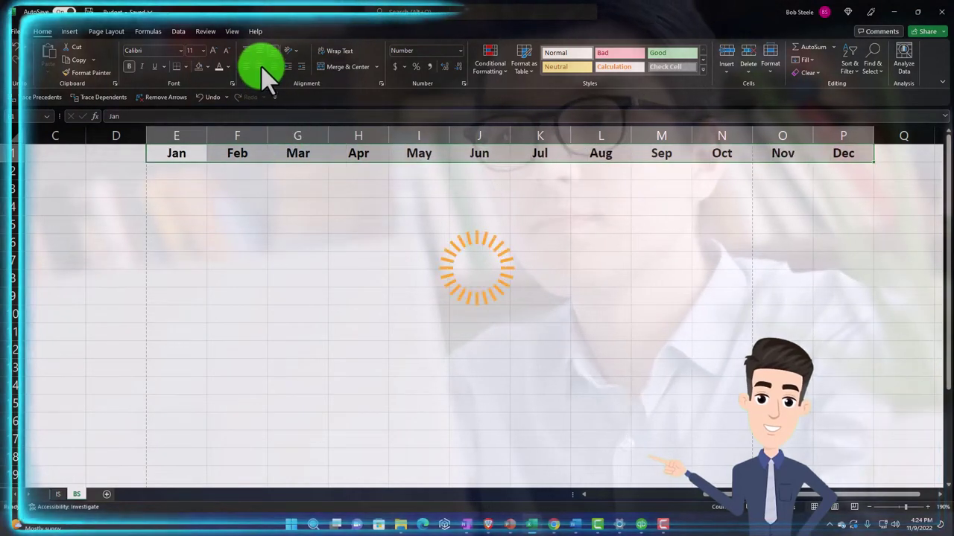
{"action": "left_click", "coordinate": [209, 66]}
{"action": "left_click", "coordinate": [209, 89]}
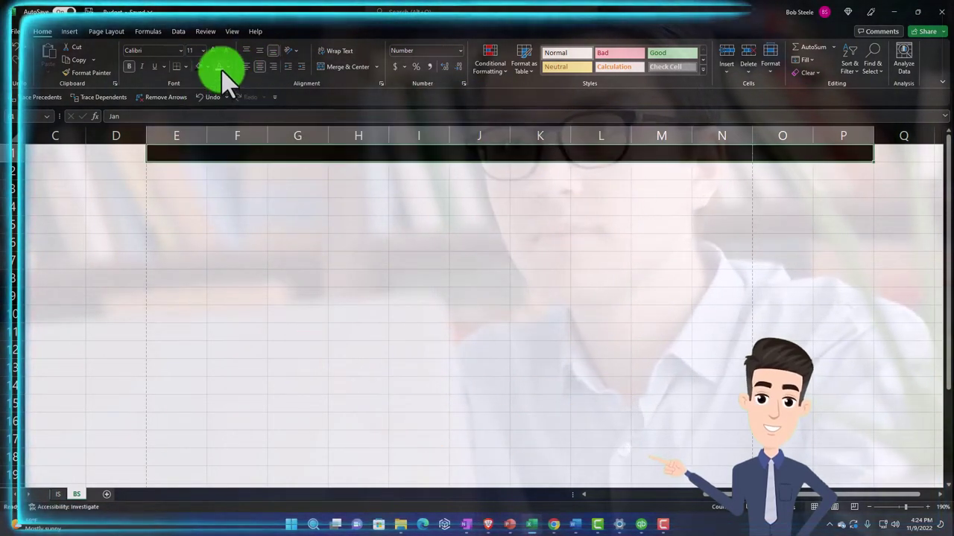
- Narrow column B to fit the balances
{"action": "left_click", "coordinate": [313, 182]}
{"action": "key", "text": "Left"}
{"action": "key", "text": "Left"}
{"action": "key", "text": "Left"}
{"action": "key", "text": "Left"}
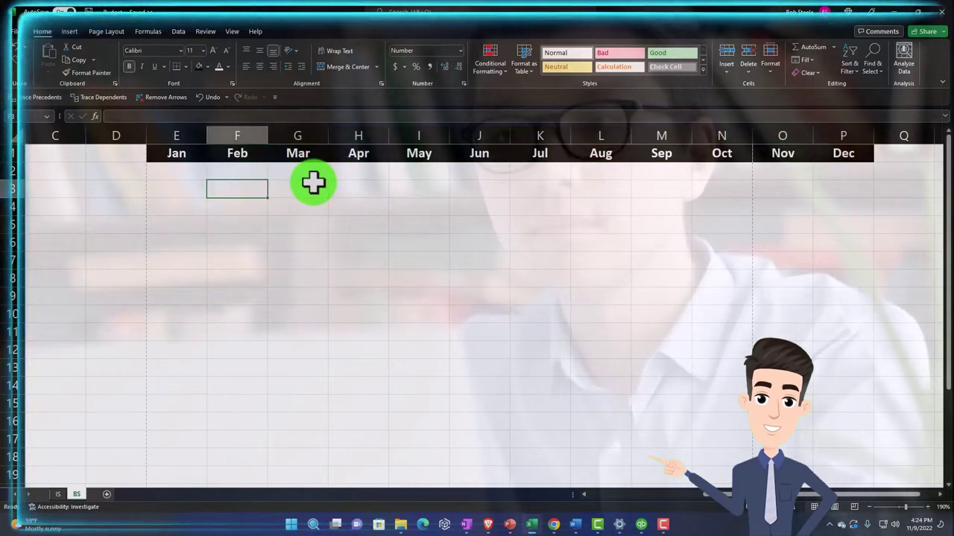
{"action": "key", "text": "Left"}
{"action": "key", "text": "Left"}
{"action": "key", "text": "Right"}
{"action": "key", "text": "Right"}
{"action": "key", "text": "Right"}
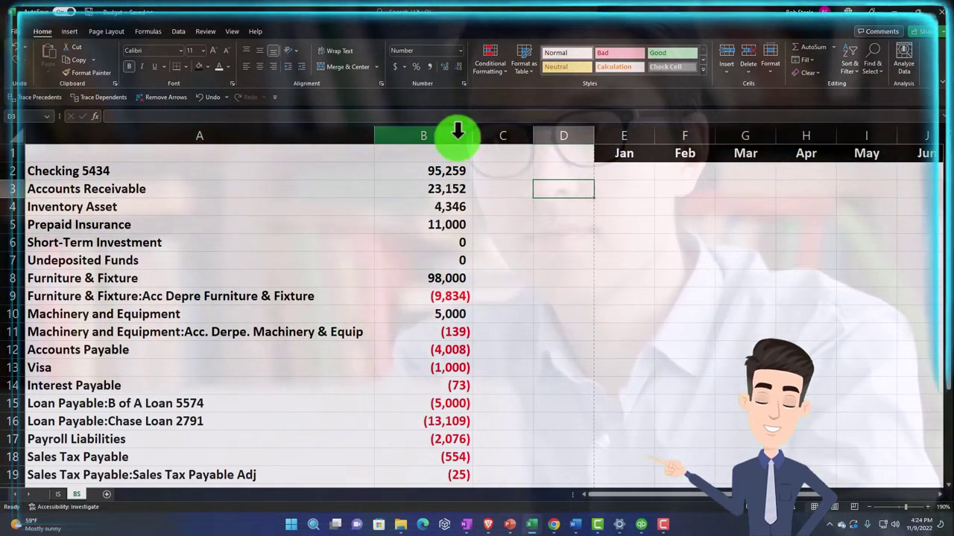
{"action": "left_click_drag", "start_coordinate": [470, 135], "coordinate": [433, 151]}
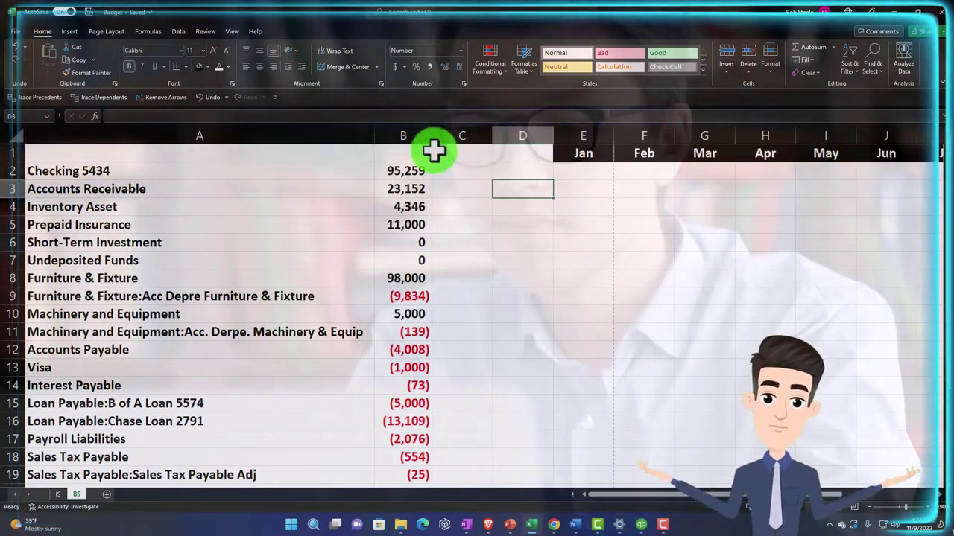
{"action": "left_click", "coordinate": [202, 335]}
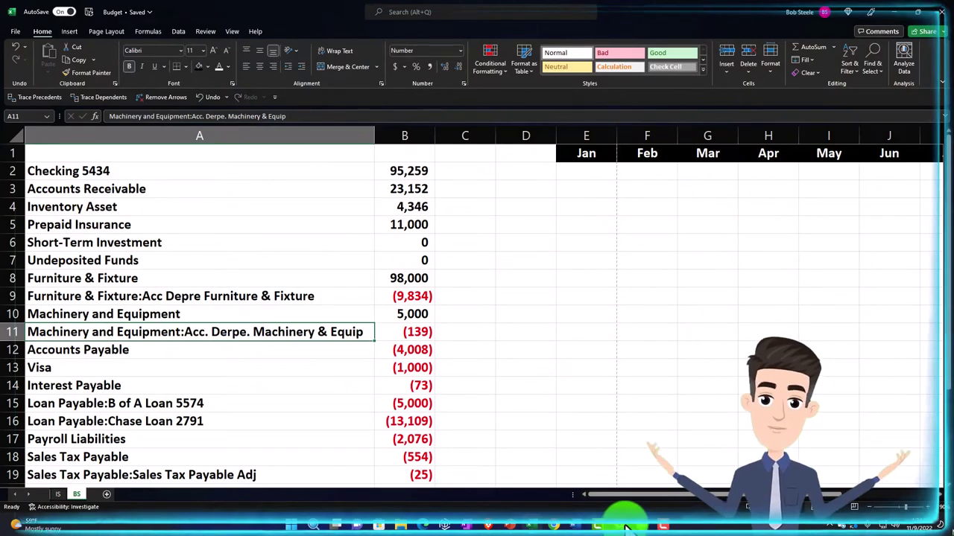
- Open QuickBooks' Chart of Accounts for reference, then return to the Excel workbook
{"action": "left_click", "coordinate": [626, 524]}
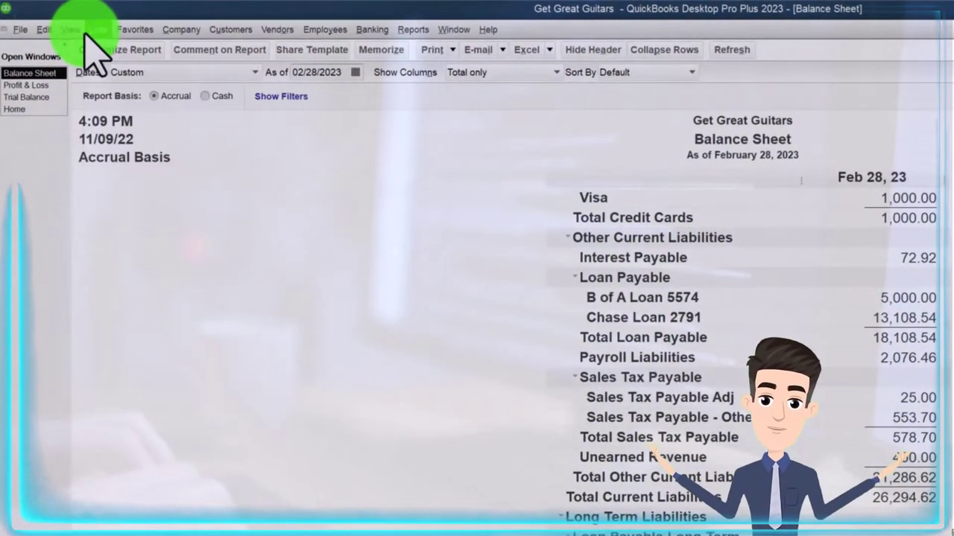
{"action": "left_click", "coordinate": [49, 20]}
{"action": "left_click", "coordinate": [99, 29]}
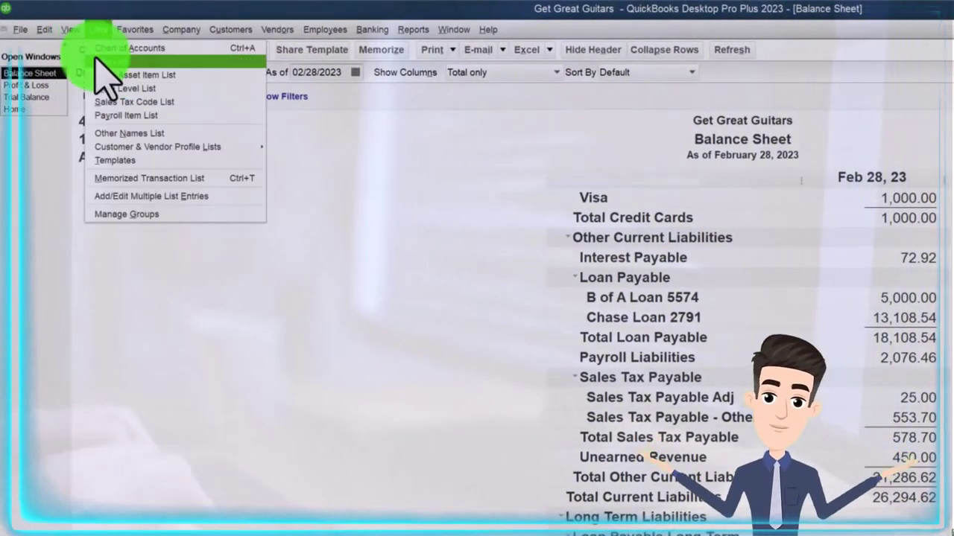
{"action": "left_click", "coordinate": [123, 49]}
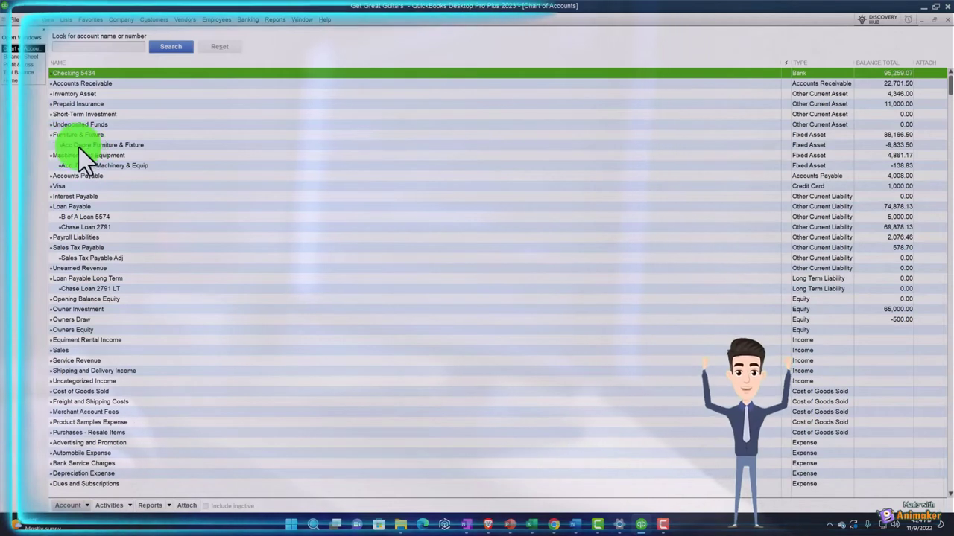
{"action": "left_click", "coordinate": [534, 524]}
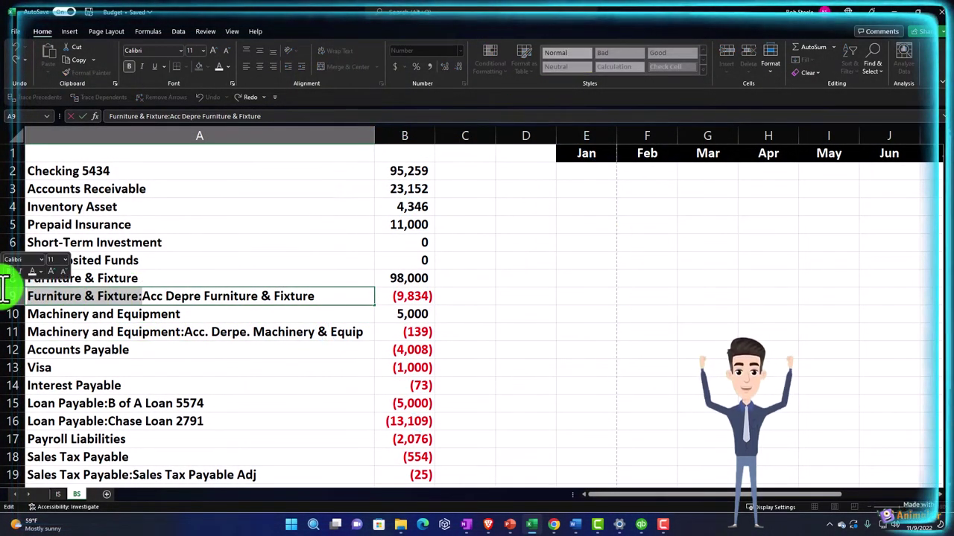
- Strip the 'Furniture & Fixture:' and 'Machinery and Equipment:' prefixes from A9 and A11
{"action": "key", "text": "Delete"}
{"action": "double_click", "coordinate": [183, 332]}
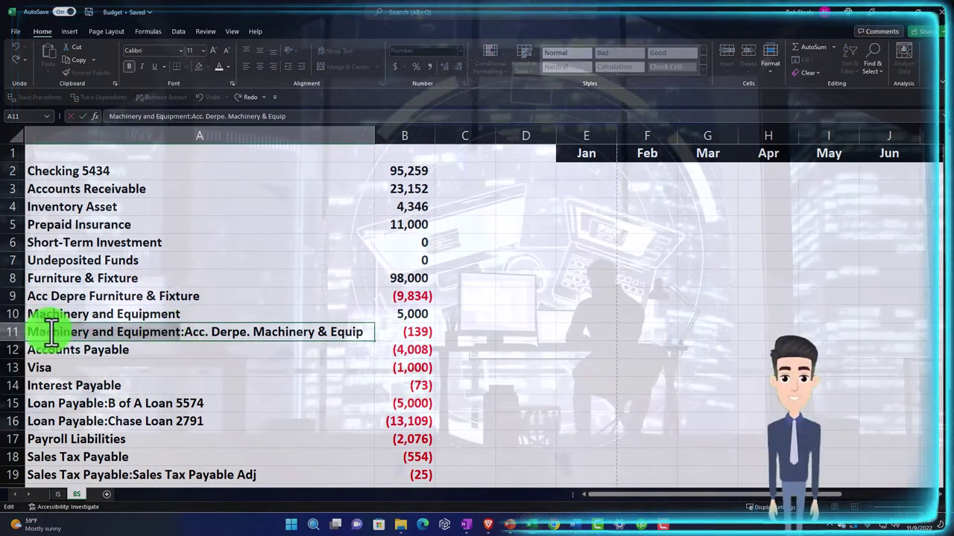
{"action": "left_click_drag", "start_coordinate": [186, 332], "coordinate": [38, 343]}
{"action": "key", "text": "Delete"}
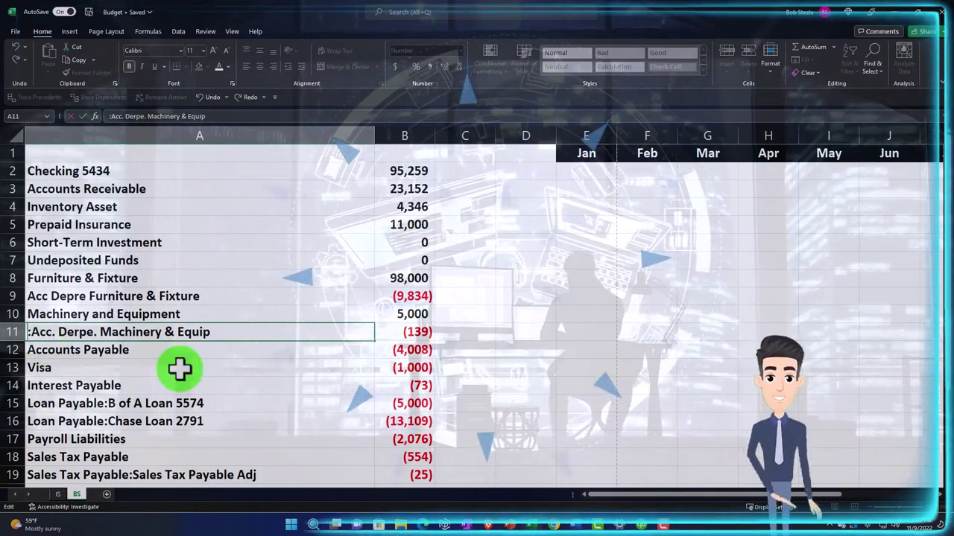
{"action": "scroll", "coordinate": [186, 368], "scroll_direction": "down", "scroll_amount": 1}
{"action": "left_click", "coordinate": [184, 368]}
- Remove the 'Sales Tax Payable:' and 'Loan Payable Long Term:' prefixes from A19 and A21
{"action": "scroll", "coordinate": [180, 376], "scroll_direction": "down", "scroll_amount": 1}
{"action": "left_click", "coordinate": [134, 367]}
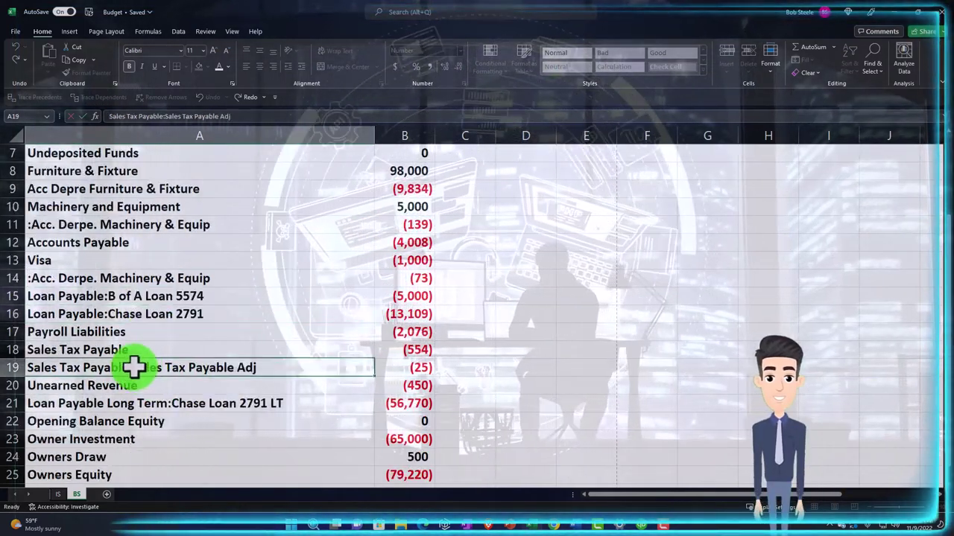
{"action": "double_click", "coordinate": [50, 368]}
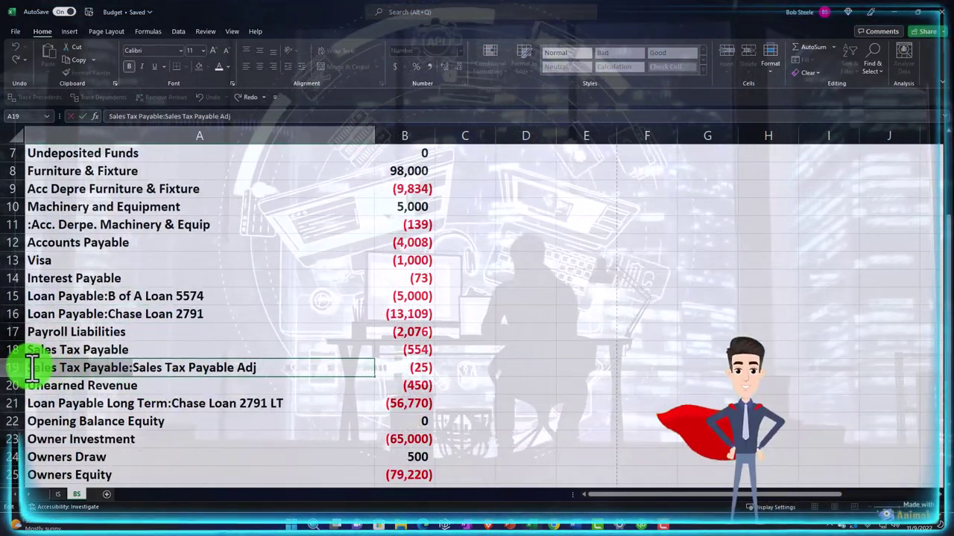
{"action": "left_click_drag", "start_coordinate": [132, 367], "coordinate": [42, 368]}
{"action": "key", "text": "Delete"}
{"action": "left_click", "coordinate": [149, 420]}
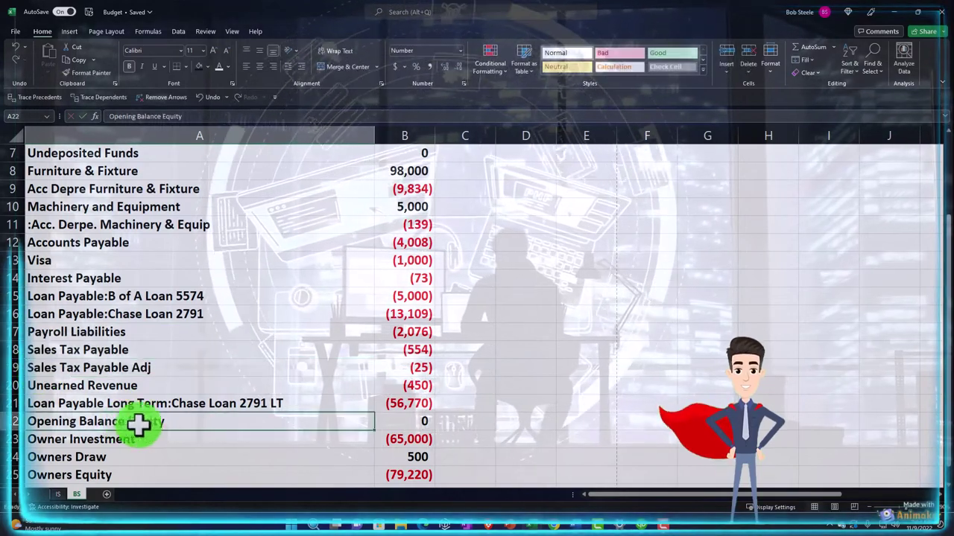
{"action": "left_click", "coordinate": [172, 403]}
{"action": "double_click", "coordinate": [79, 403]}
{"action": "key", "text": "Delete"}
{"action": "key", "text": "Delete"}
{"action": "key", "text": "Delete"}
{"action": "key", "text": "Delete"}
{"action": "key", "text": "Delete"}
{"action": "key", "text": "Delete"}
{"action": "key", "text": "Delete"}
{"action": "key", "text": "Delete"}
{"action": "key", "text": "Delete"}
{"action": "key", "text": "Delete"}
{"action": "key", "text": "Delete"}
{"action": "key", "text": "Delete"}
{"action": "key", "text": "Delete"}
{"action": "key", "text": "Delete"}
{"action": "key", "text": "Delete"}
{"action": "key", "text": "Delete"}
{"action": "key", "text": "Delete"}
{"action": "key", "text": "Delete"}
{"action": "key", "text": "Delete"}
{"action": "key", "text": "Delete"}
{"action": "scroll", "coordinate": [149, 425], "scroll_direction": "down", "scroll_amount": 2}
{"action": "scroll", "coordinate": [149, 426], "scroll_direction": "up", "scroll_amount": 3}
{"action": "left_click", "coordinate": [144, 404]}
- Drop the 'Loan Payable:' prefix so A15 and A16 read 'B of A Loan 5574' and 'Chase Loan 2791'
{"action": "double_click", "coordinate": [107, 349]}
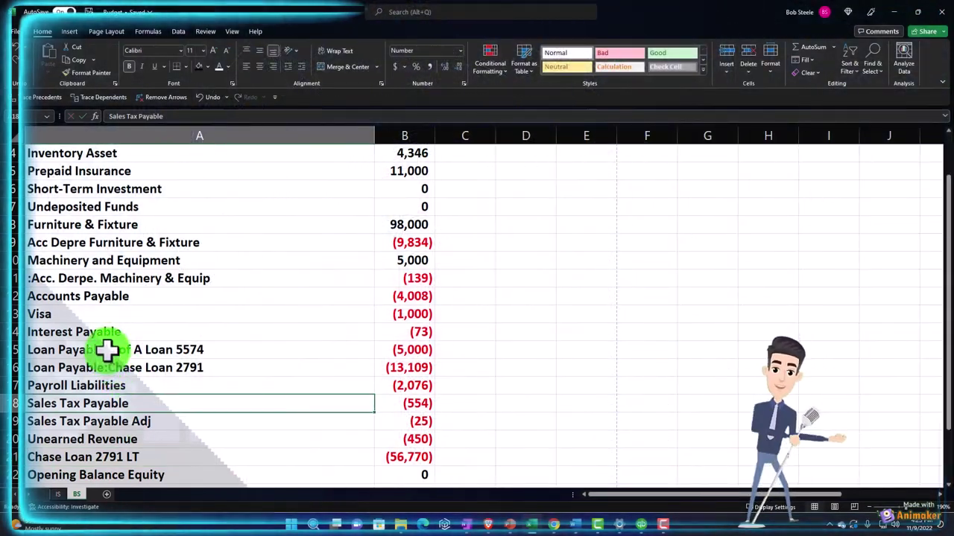
{"action": "left_click", "coordinate": [119, 401]}
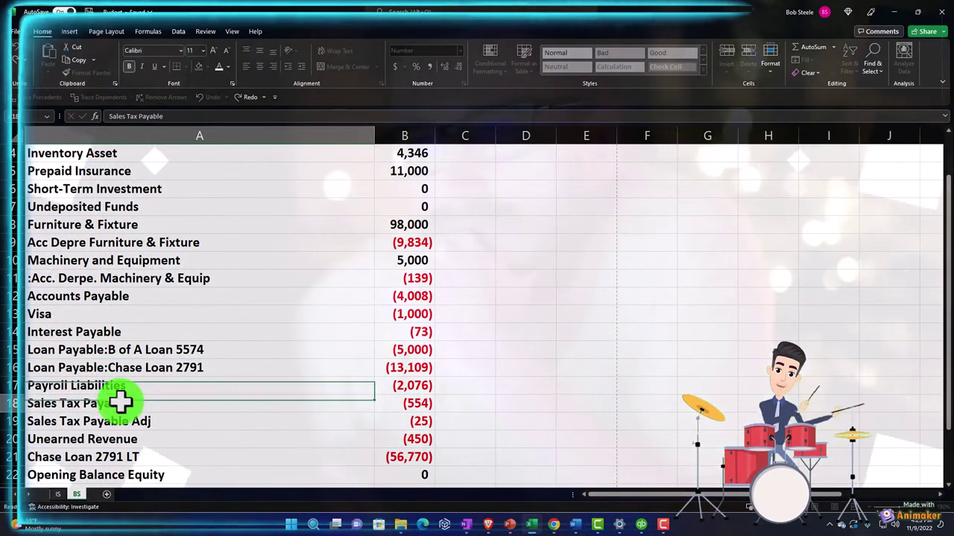
{"action": "double_click", "coordinate": [108, 350]}
{"action": "left_click_drag", "start_coordinate": [108, 350], "coordinate": [23, 350]}
{"action": "double_click", "coordinate": [111, 366]}
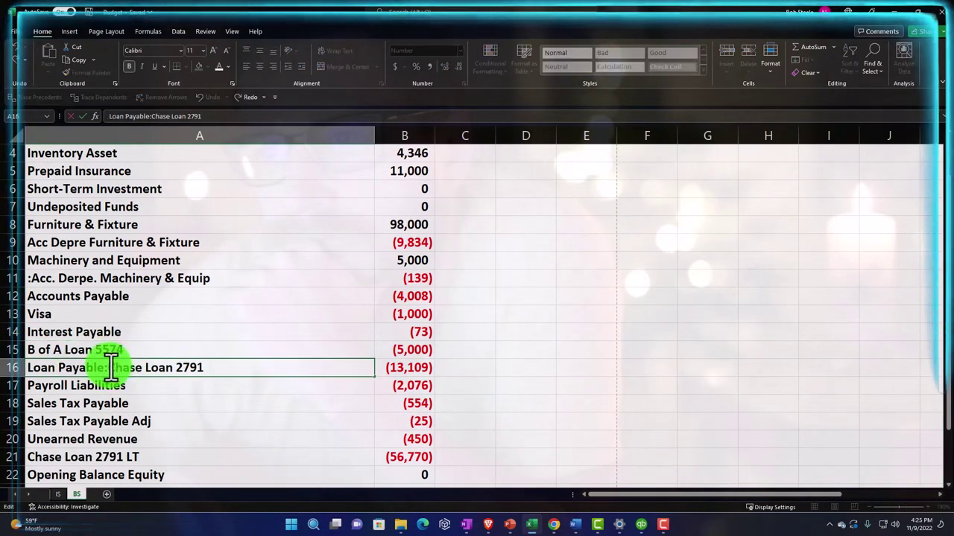
{"action": "key", "text": "Delete"}
{"action": "left_click", "coordinate": [236, 423]}
{"action": "scroll", "coordinate": [238, 423], "scroll_direction": "down", "scroll_amount": 2}
{"action": "scroll", "coordinate": [239, 423], "scroll_direction": "up", "scroll_amount": 3}
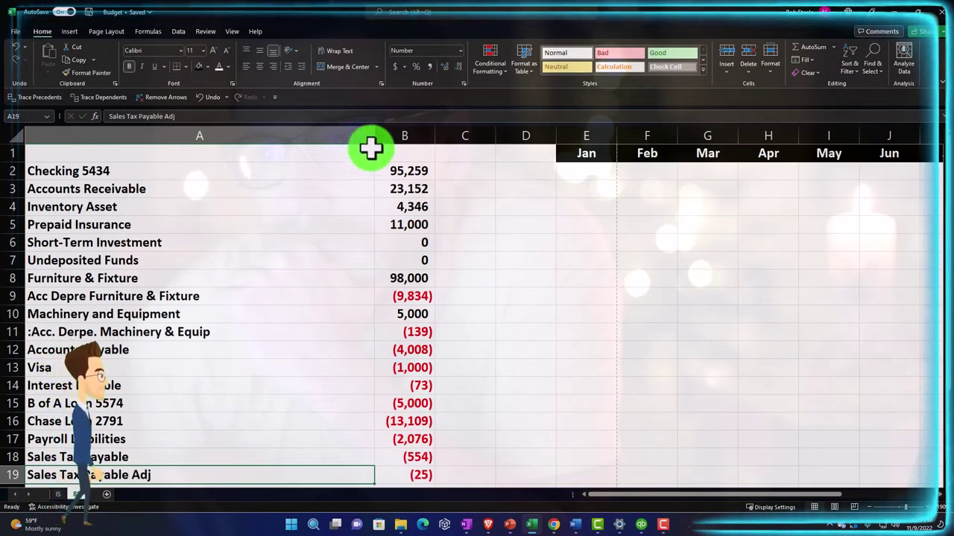
- Drag column A's right border left until it just fits the shortened account names
{"action": "left_click_drag", "start_coordinate": [279, 148], "coordinate": [221, 149]}
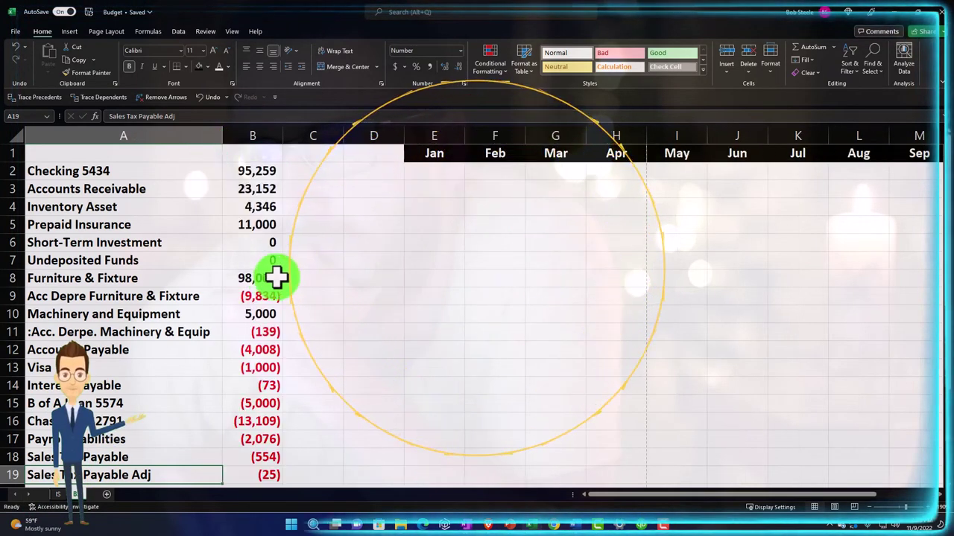